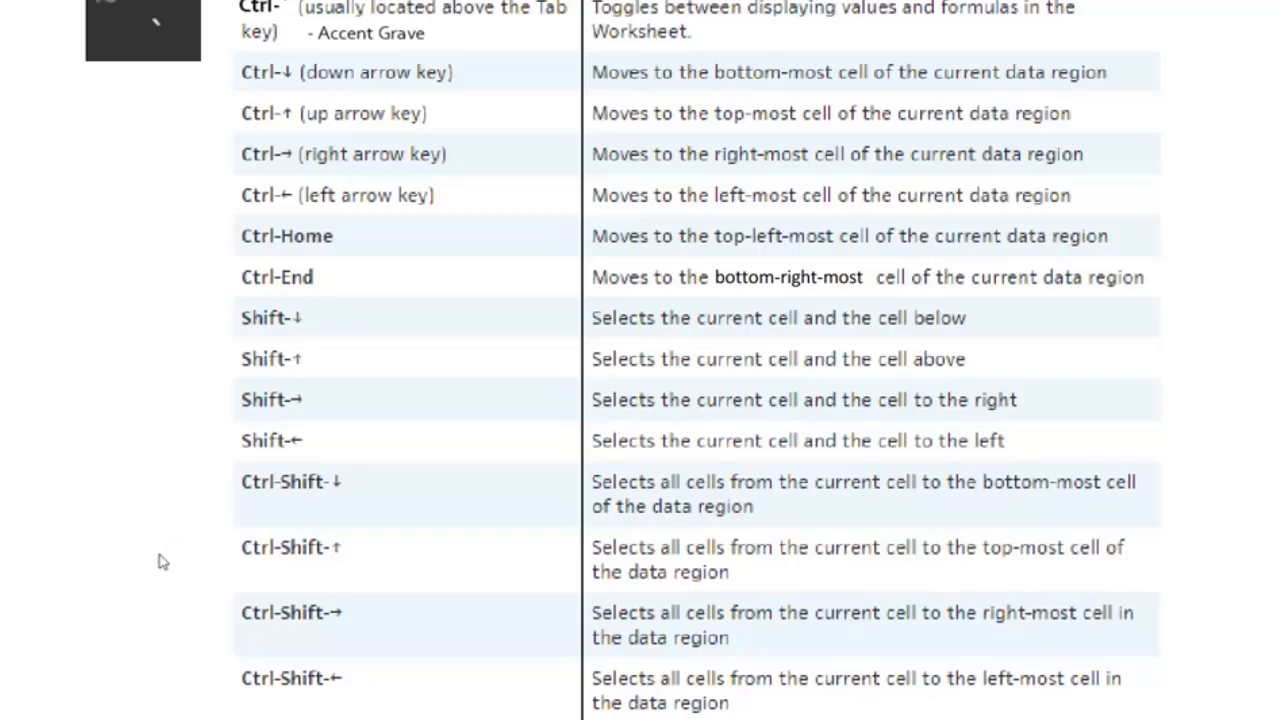
pyautogui.scroll(-4, 158, 556)
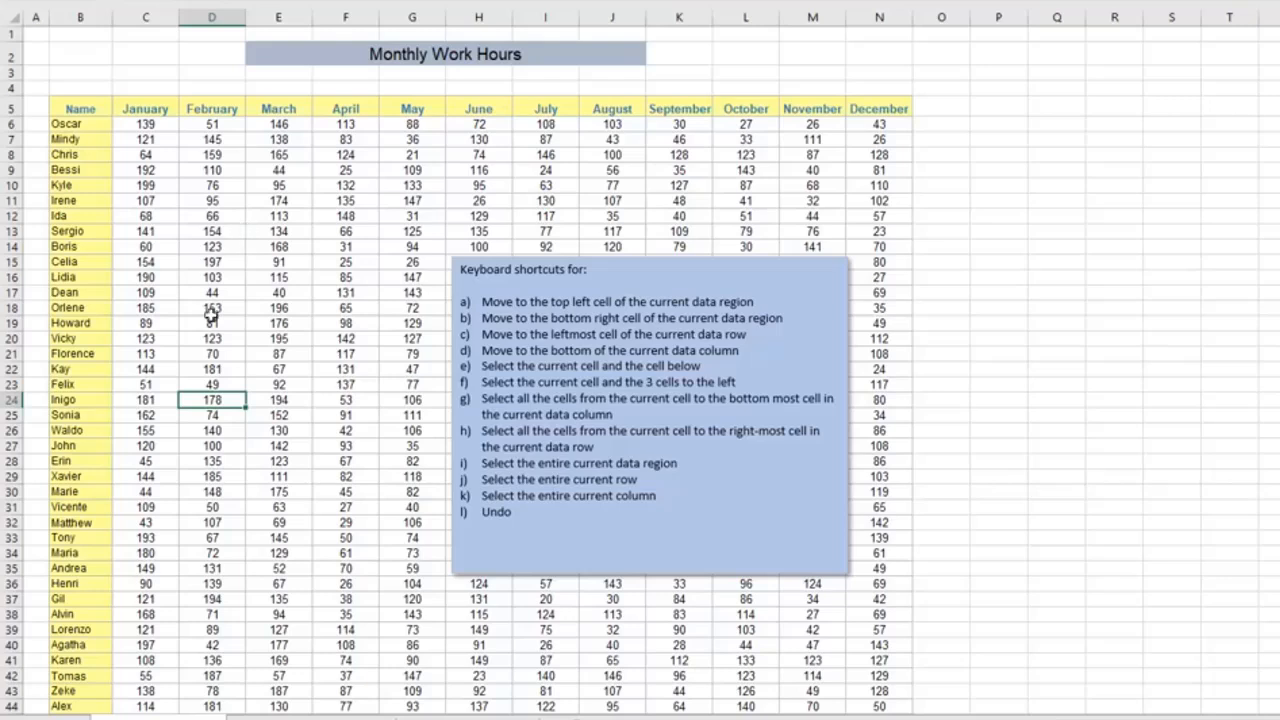
pyautogui.click(187, 507)
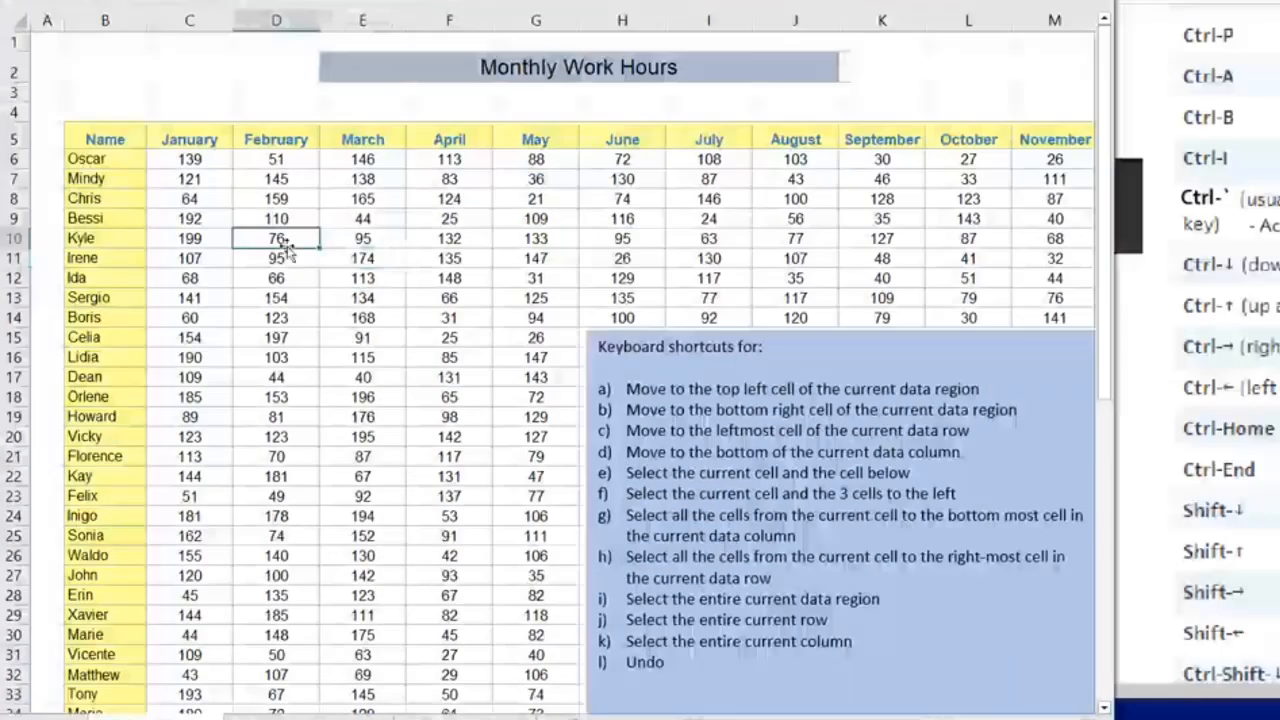
pyautogui.click(264, 246)
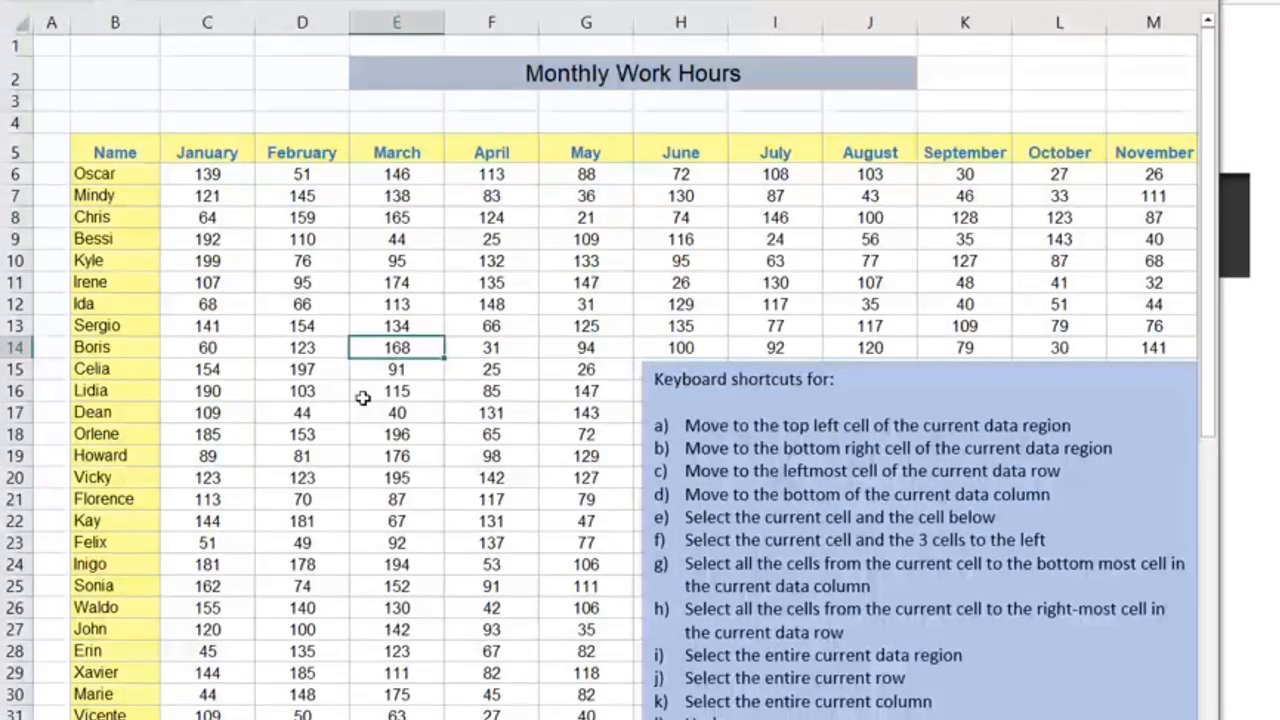
pyautogui.click(430, 233)
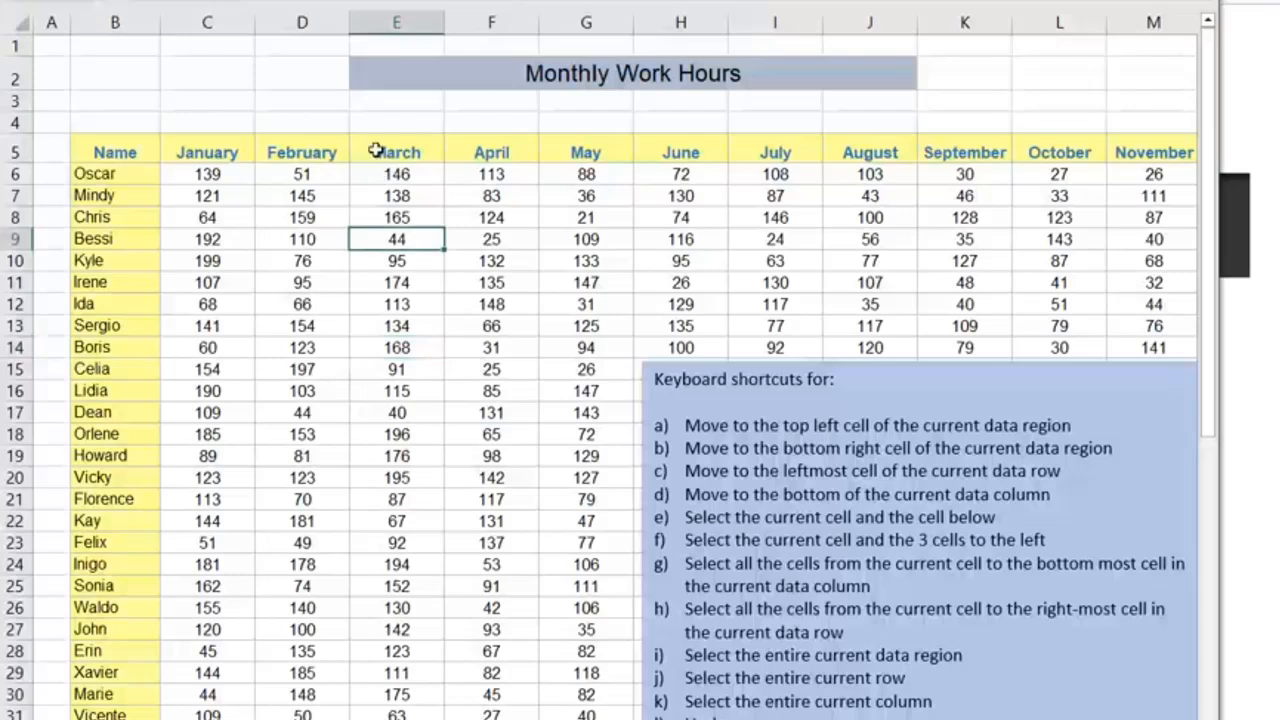
# Step: Copy the March column from its header to its last value and paste it at cell A1 of the blank sheet
pyautogui.click(371, 150)
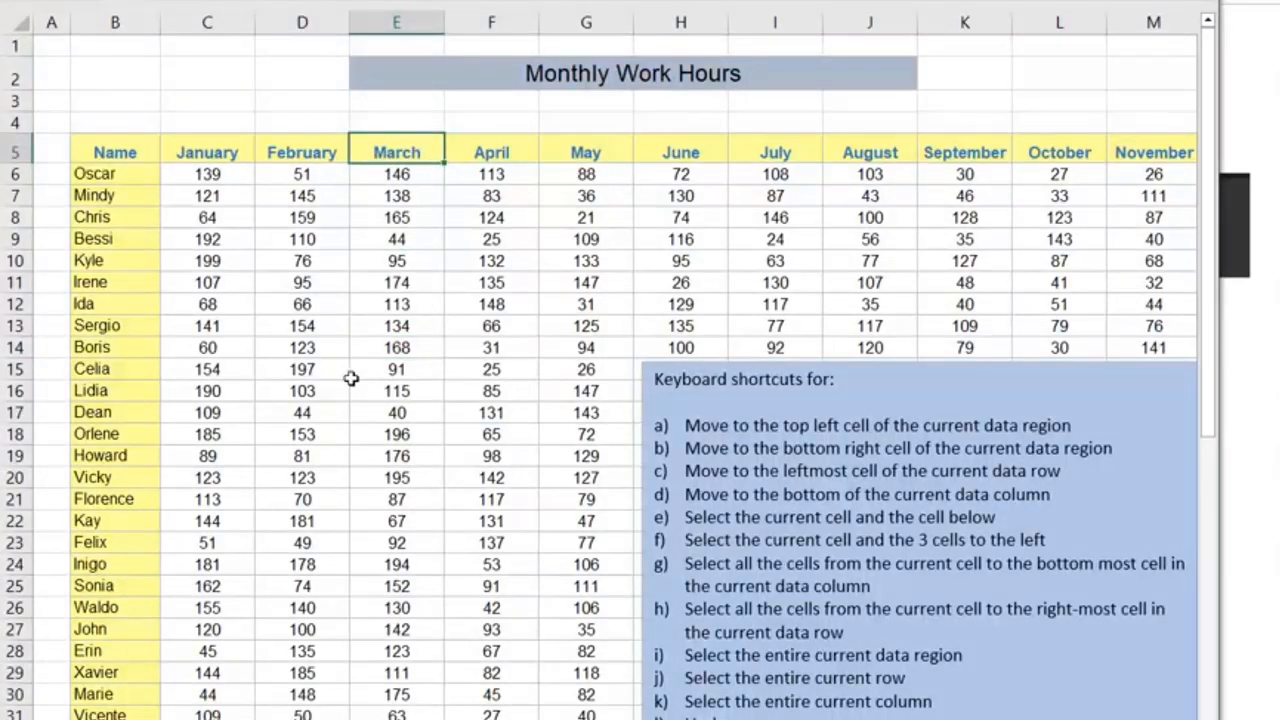
pyautogui.scroll(-10, 305, 434)
pyautogui.scroll(10, 308, 434)
pyautogui.hotkey('ctrl', 'shift', 'Down')
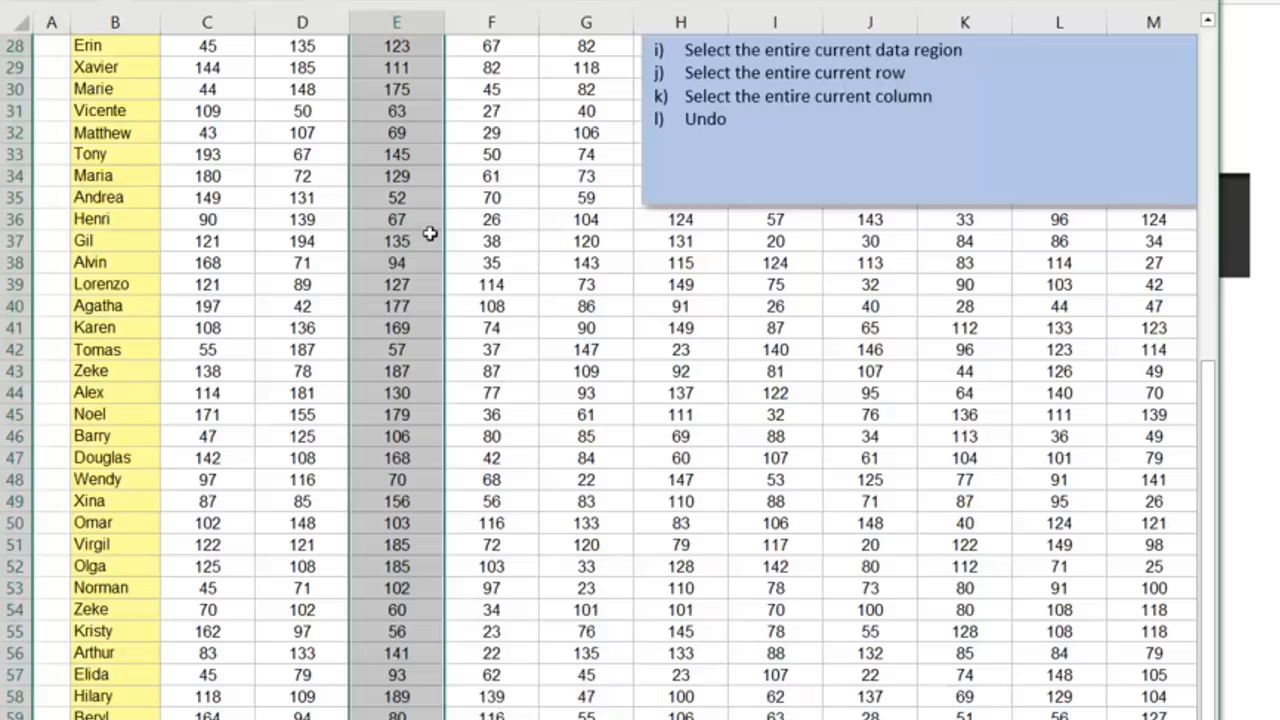
pyautogui.hotkey('ctrl', 'c')
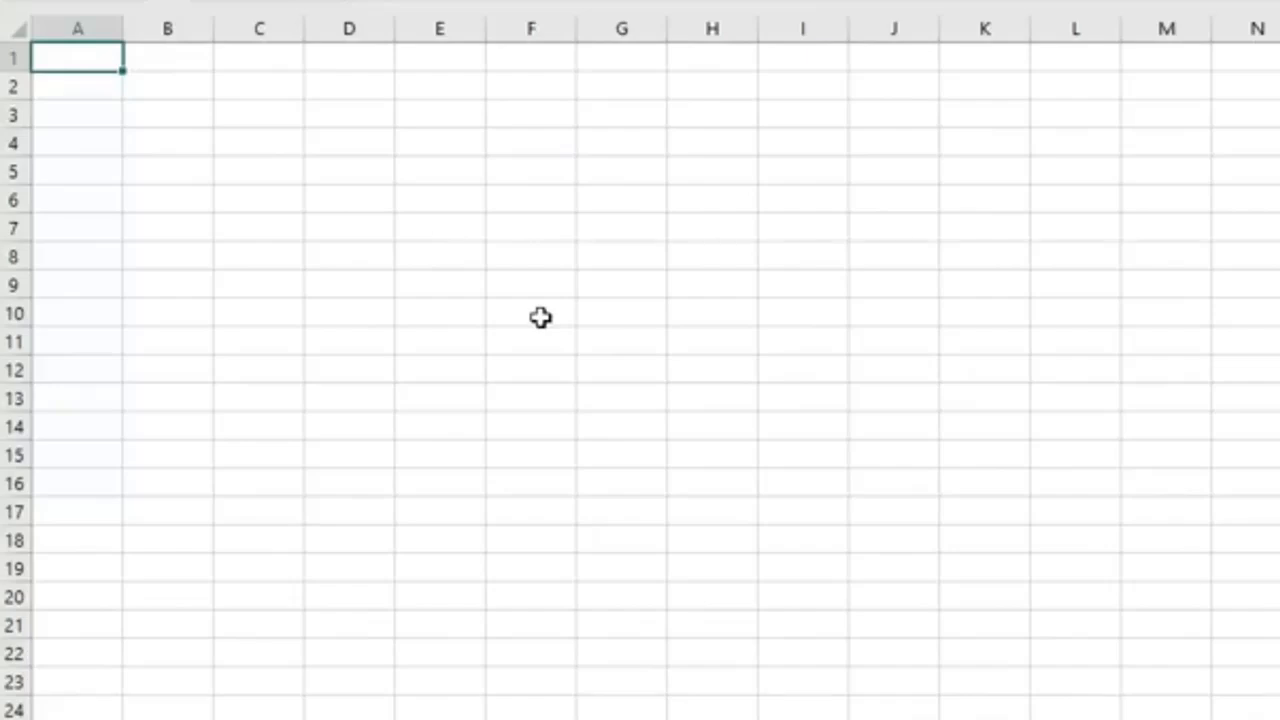
pyautogui.hotkey('ctrl', 'v')
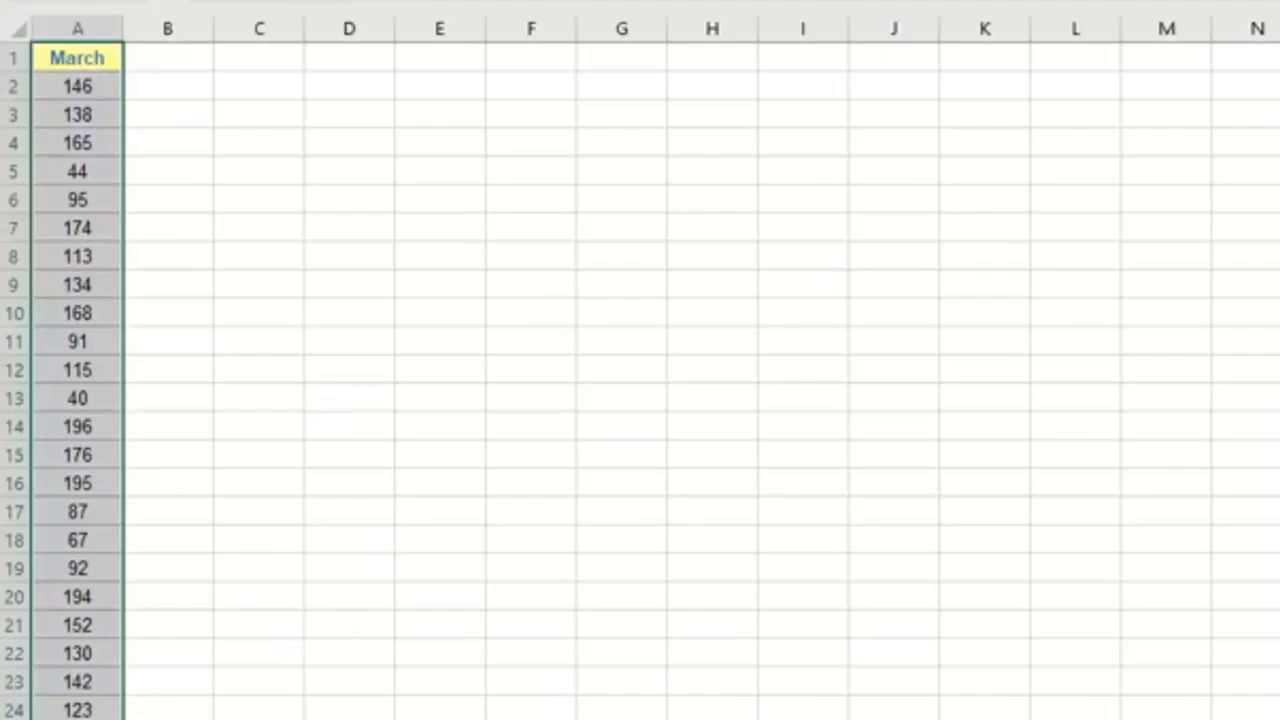
# Step: Return to the Monthly Work Hours sheet and select the March column manually from its header downward
pyautogui.hotkey('ctrl', 'pageup')
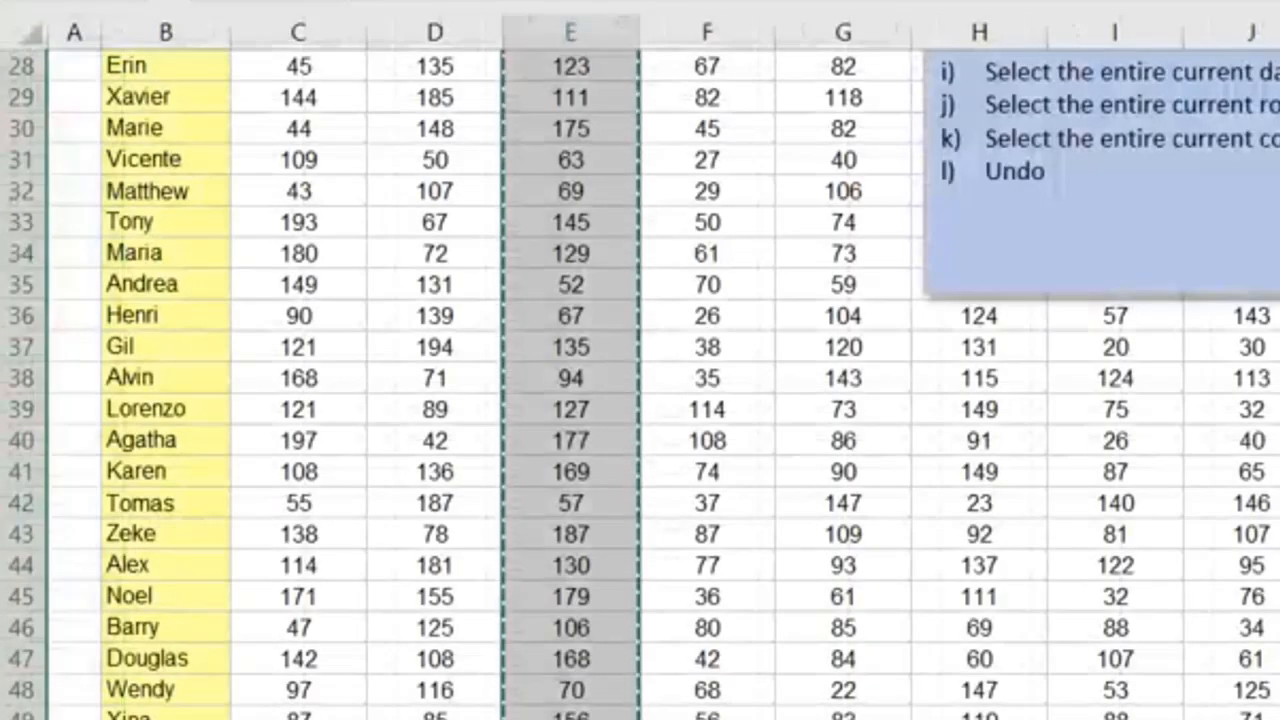
pyautogui.scroll(9, 640, 380)
pyautogui.click(415, 278)
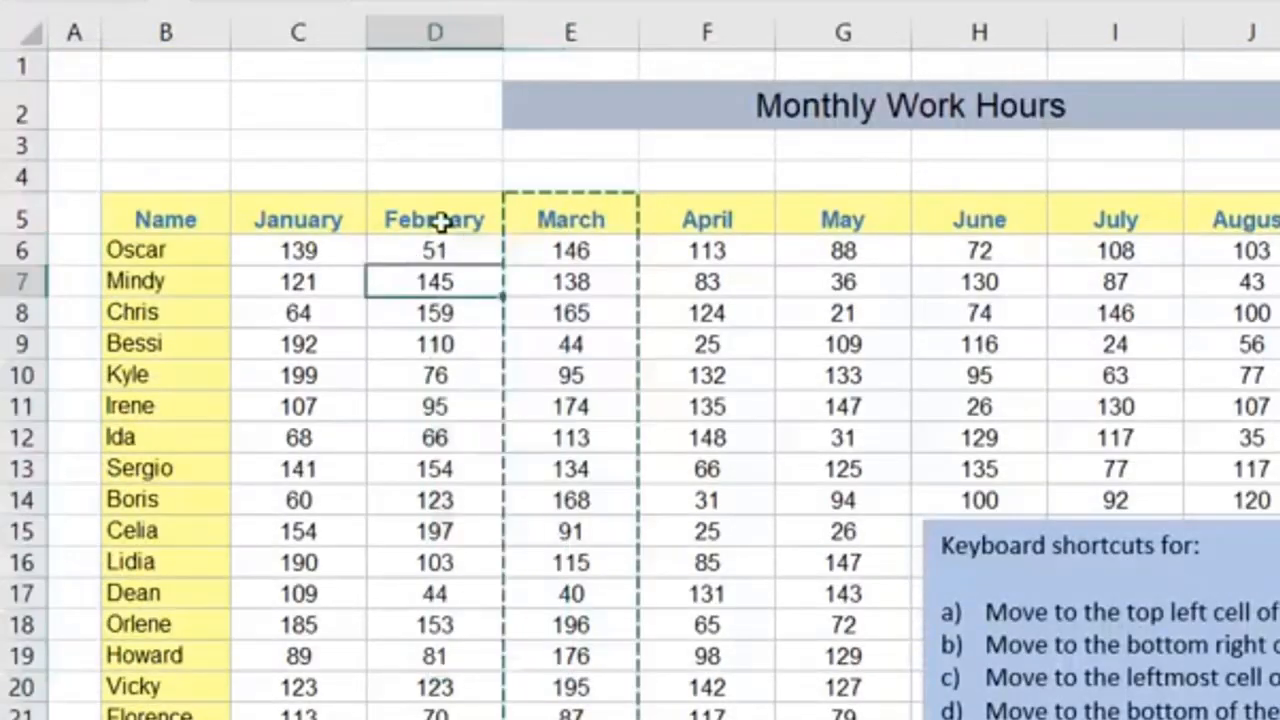
pyautogui.moveTo(555, 207); pyautogui.dragTo(570, 718)
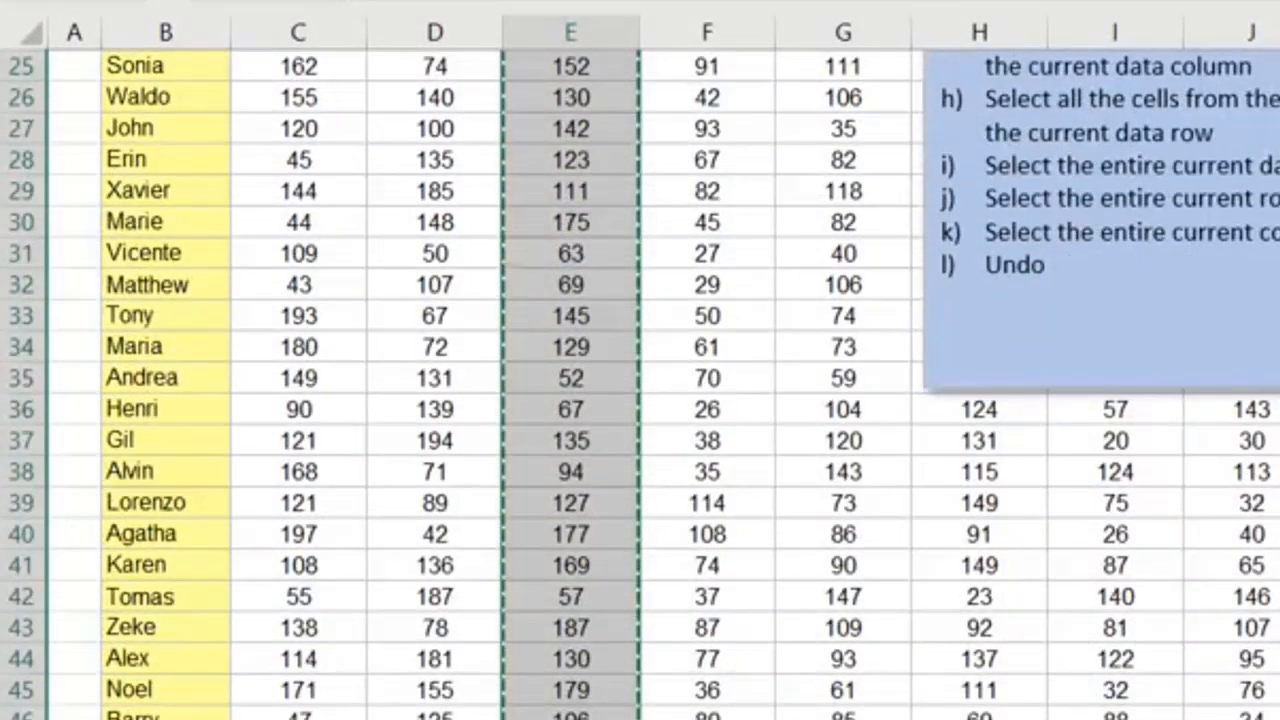
pyautogui.click(570, 718)
pyautogui.scroll(8, 636, 708)
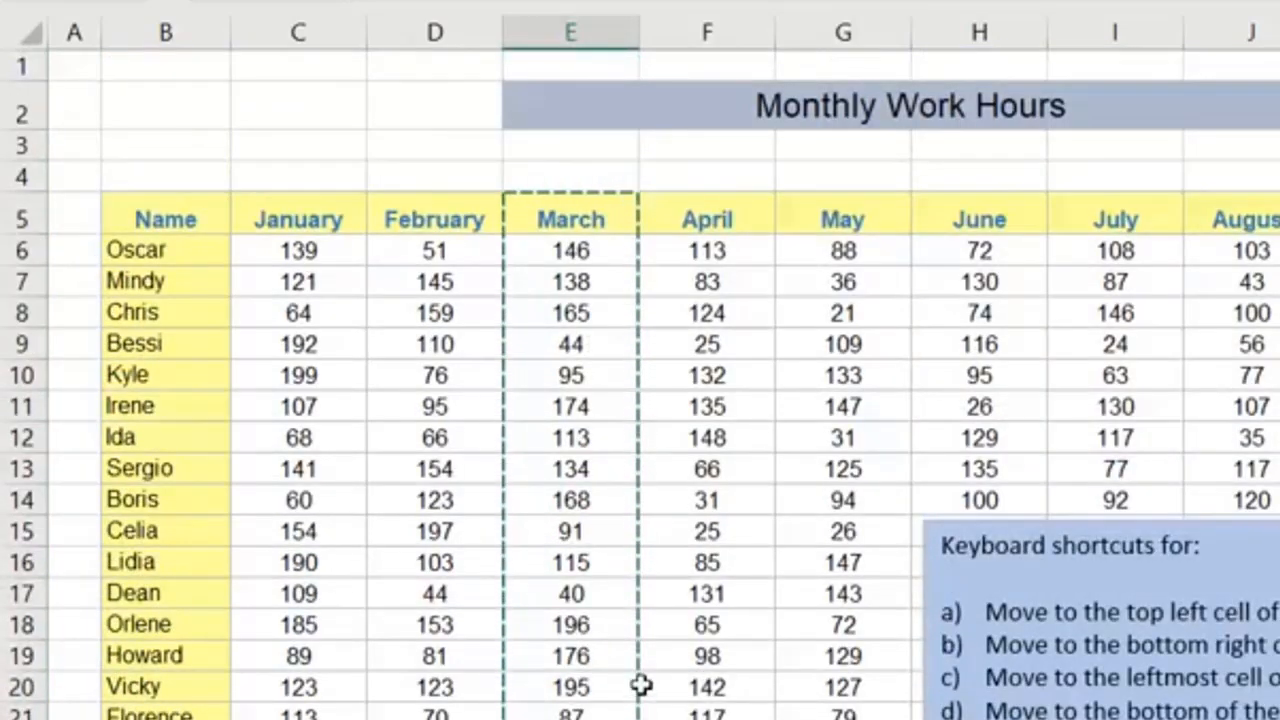
# Step: Select the entire current data region starting from cell G11 in the May column, then clear the selection
pyautogui.click(729, 566)
pyautogui.click(728, 694)
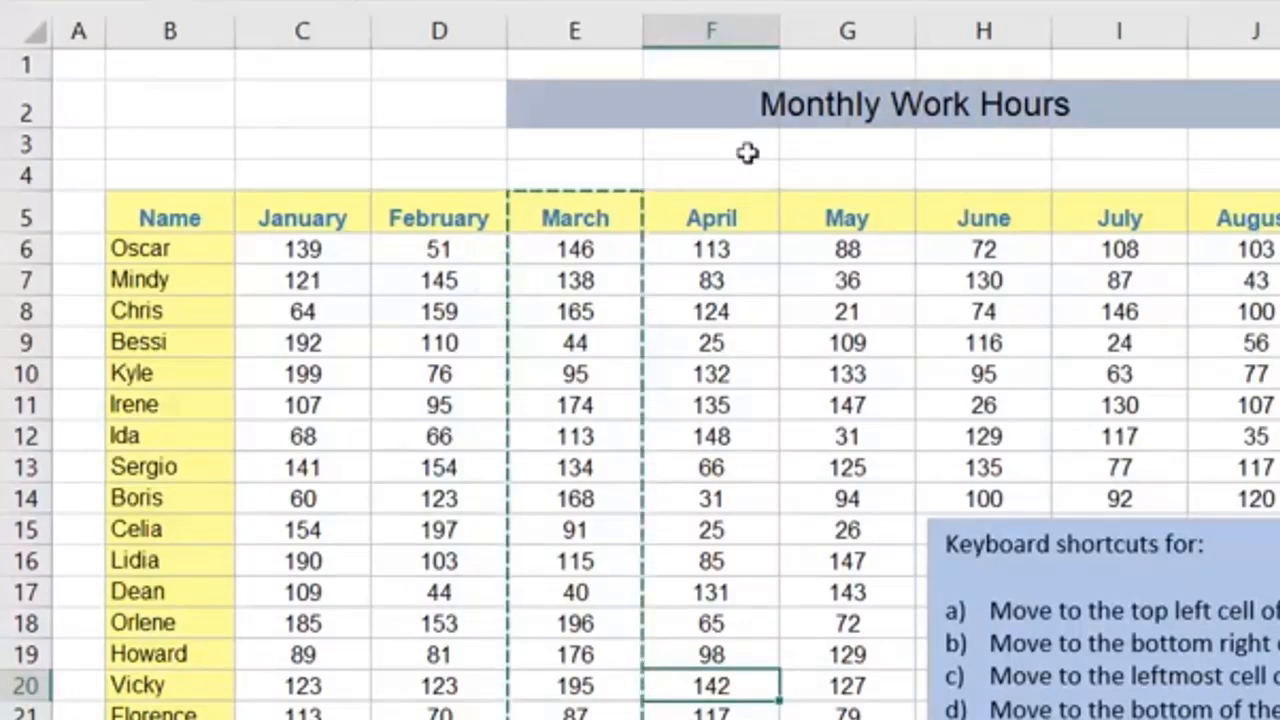
pyautogui.click(828, 412)
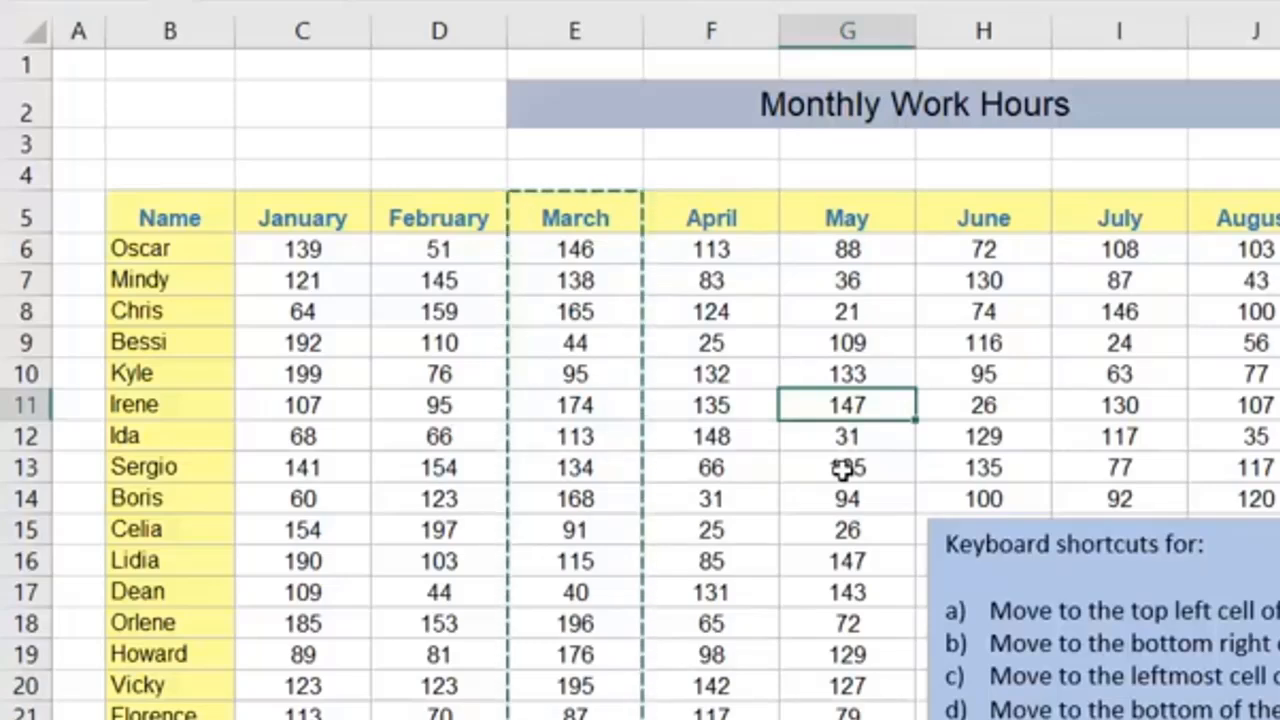
pyautogui.hotkey('ctrl', 'a')
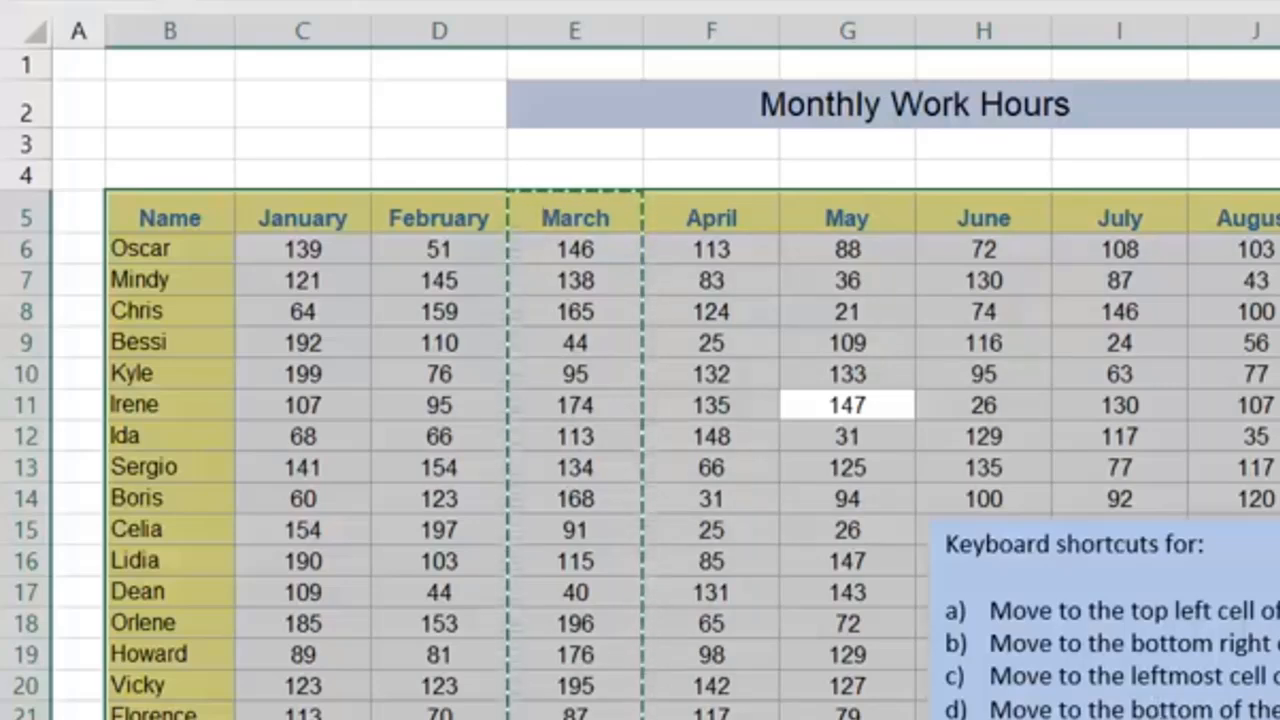
pyautogui.click(595, 462)
# Step: Starting from the February header, move the active cell along row 5 to the sheet's leftmost cell, A5
pyautogui.click(455, 373)
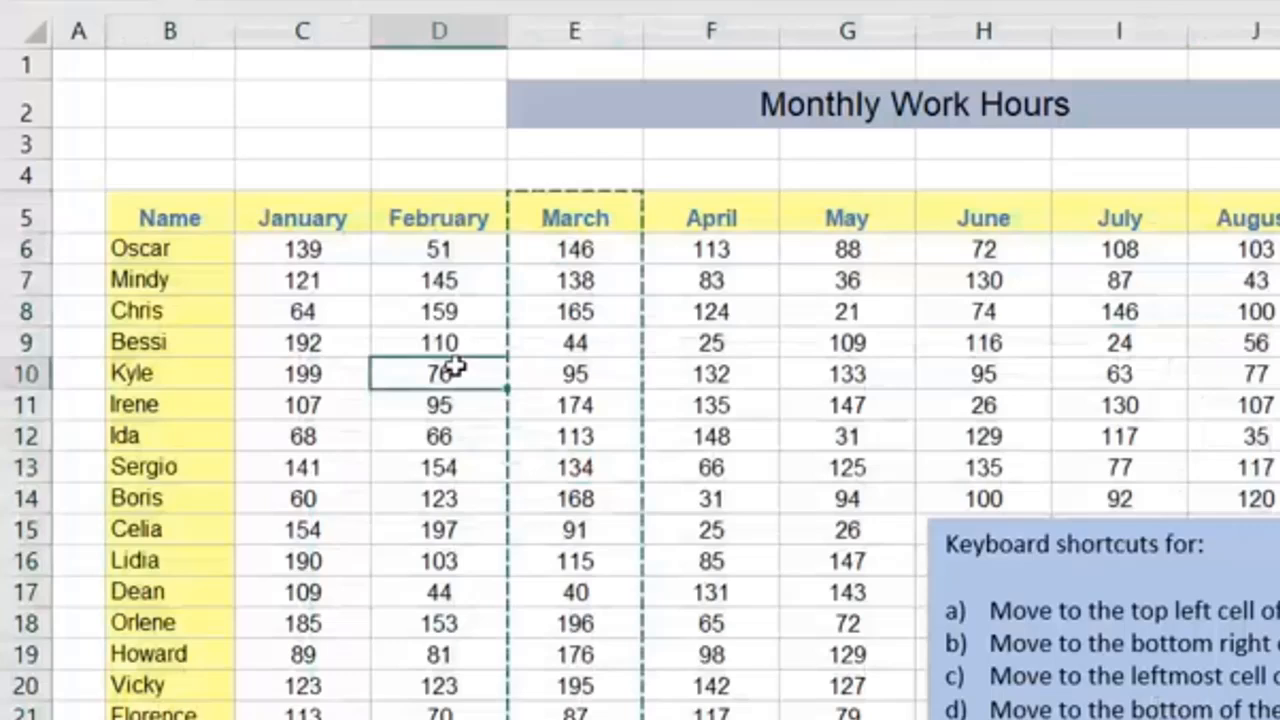
pyautogui.click(424, 219)
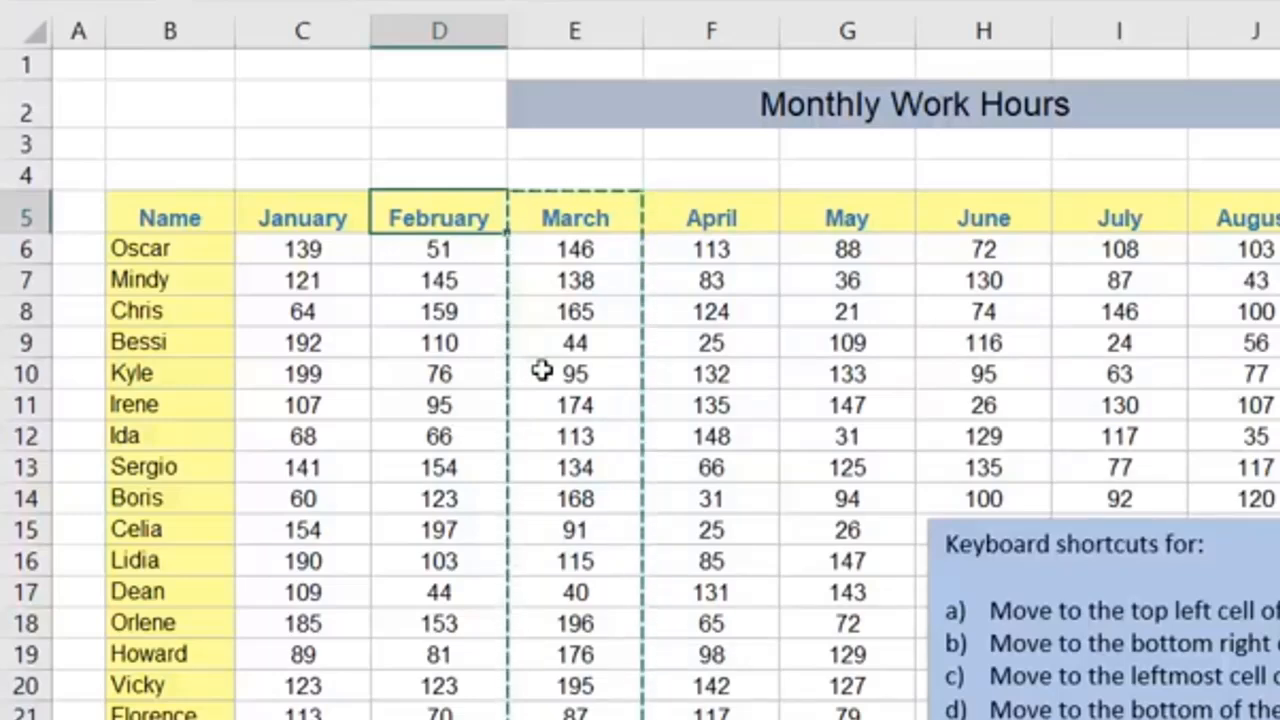
pyautogui.scroll(-9, 541, 371)
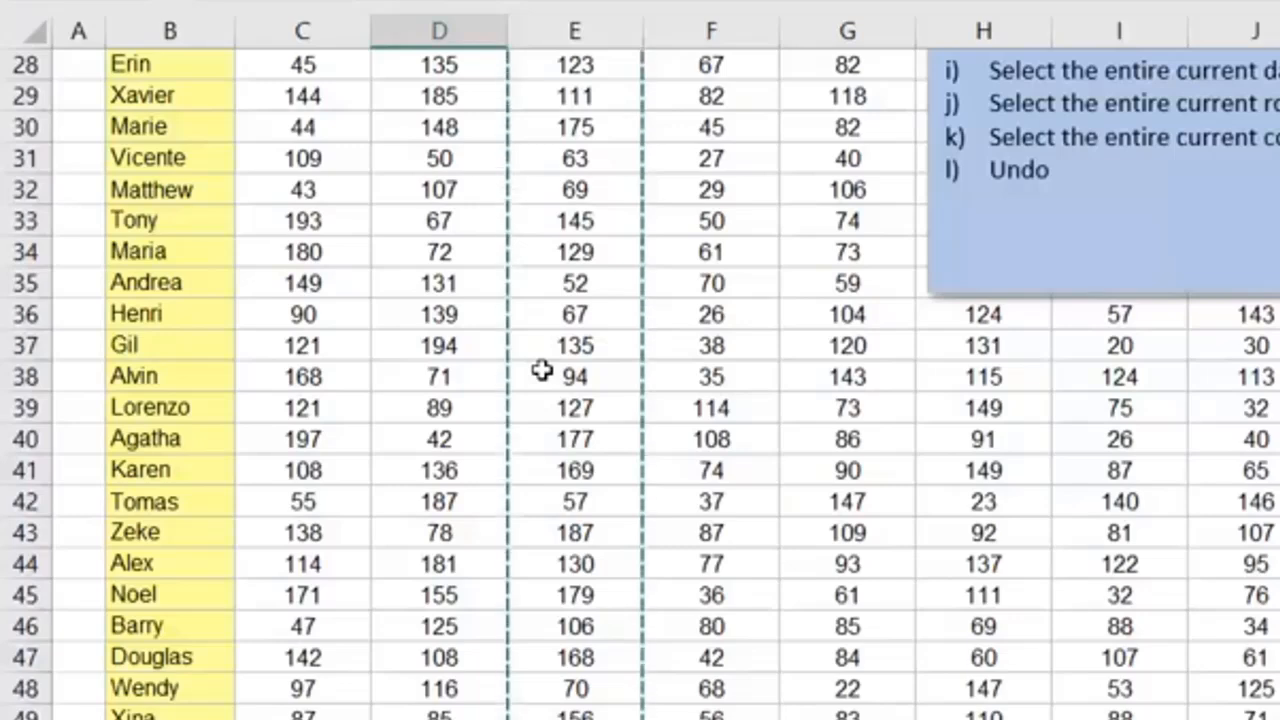
pyautogui.scroll(8, 541, 371)
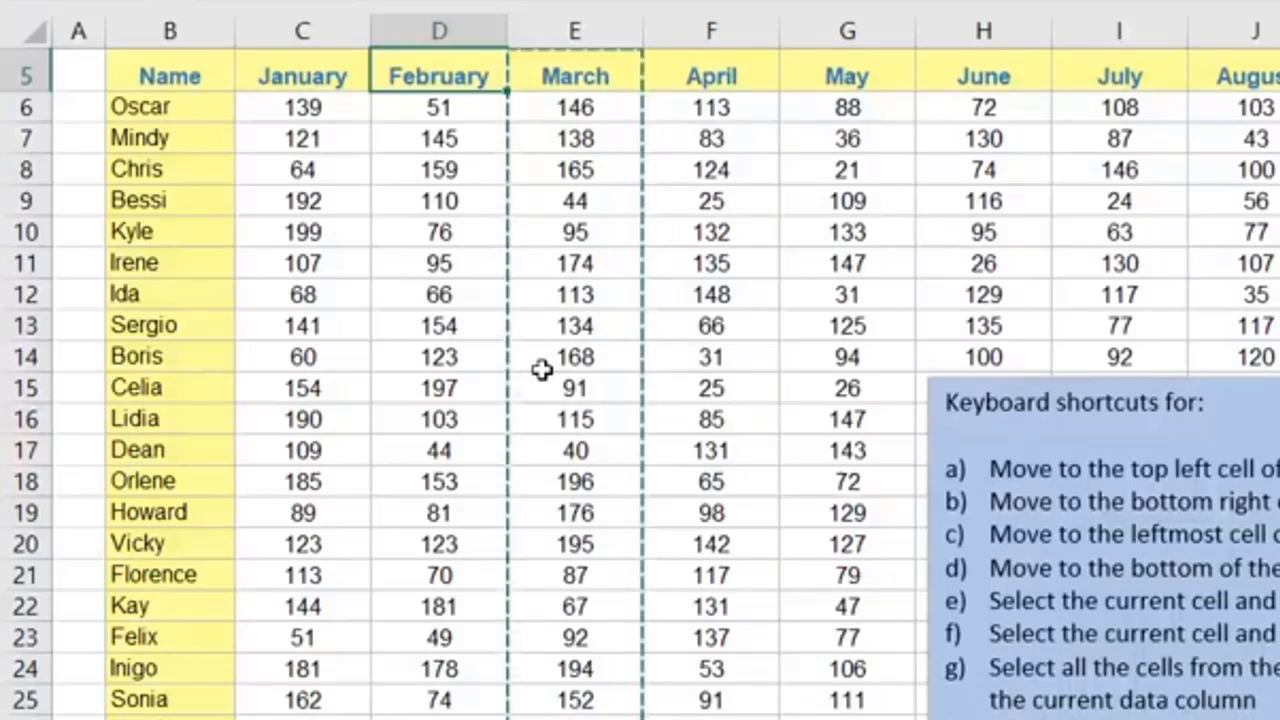
pyautogui.press('Left')
pyautogui.press('Left')
pyautogui.press('Left')
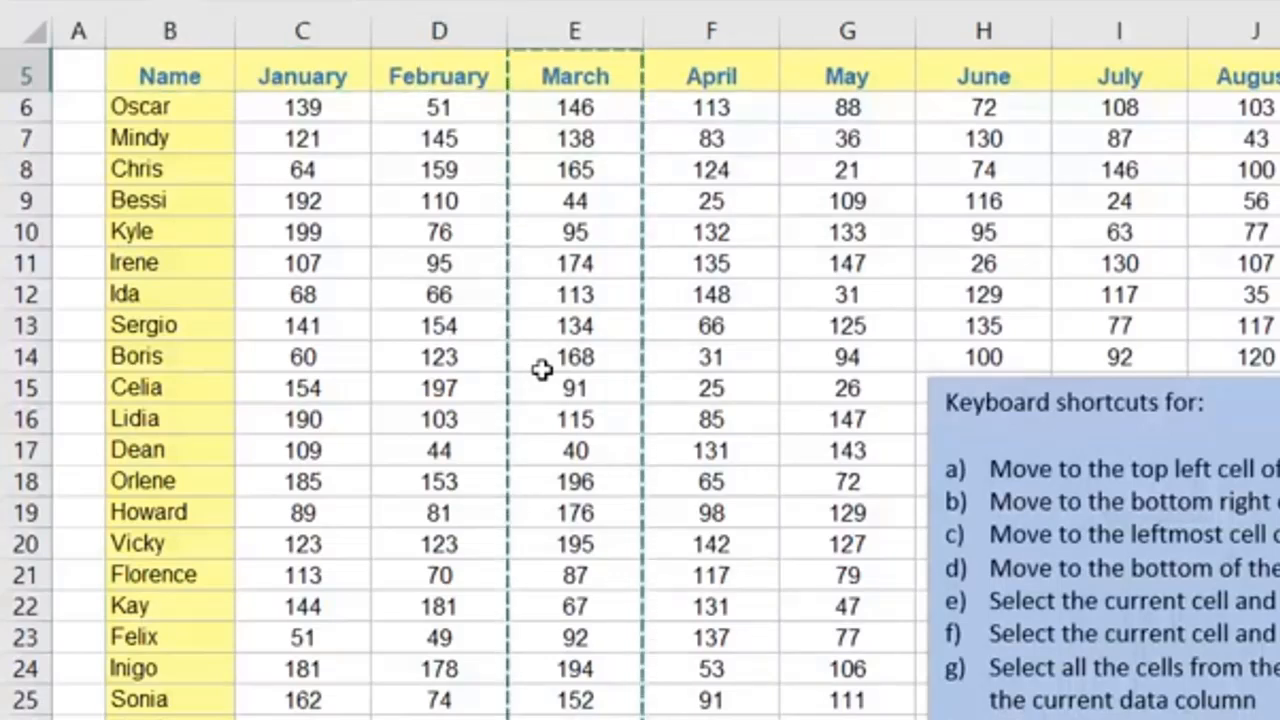
pyautogui.hotkey('ctrl', 'Left')
pyautogui.hotkey('ctrl', 'Left')
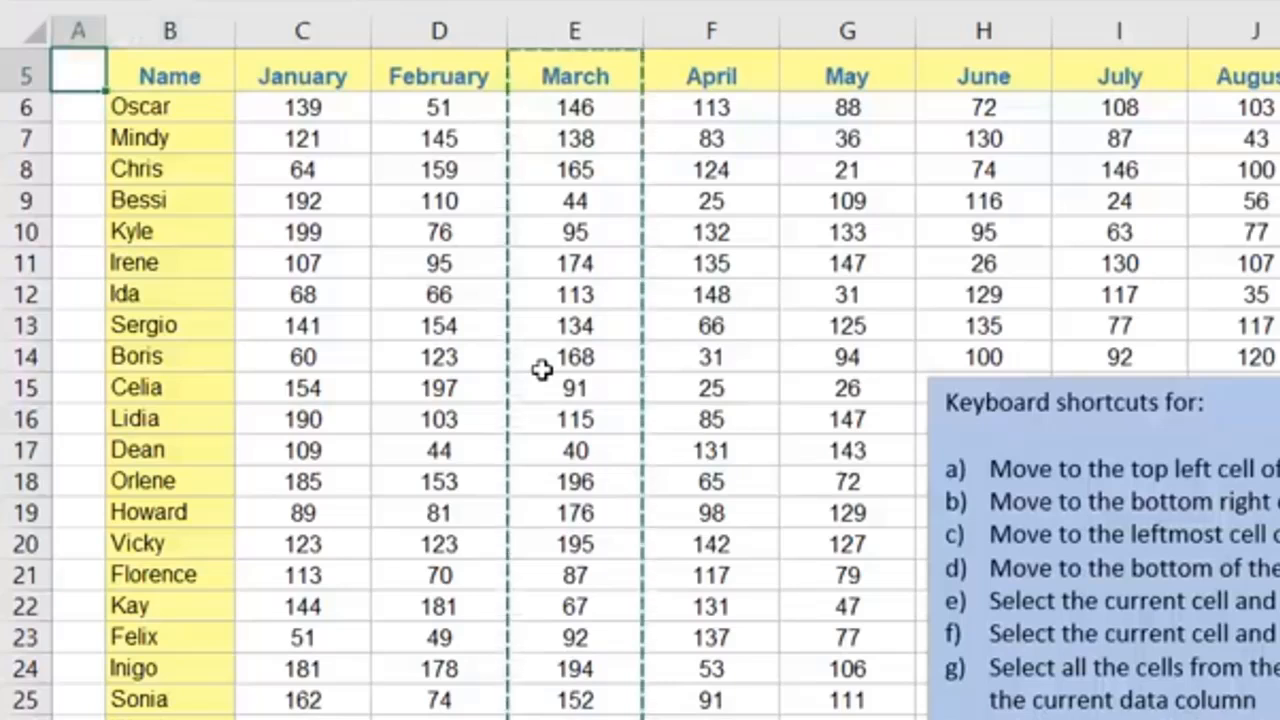
# Step: Go to cell C10 in the January column and extend the selection three cells down to C13
pyautogui.click(705, 264)
pyautogui.click(425, 238)
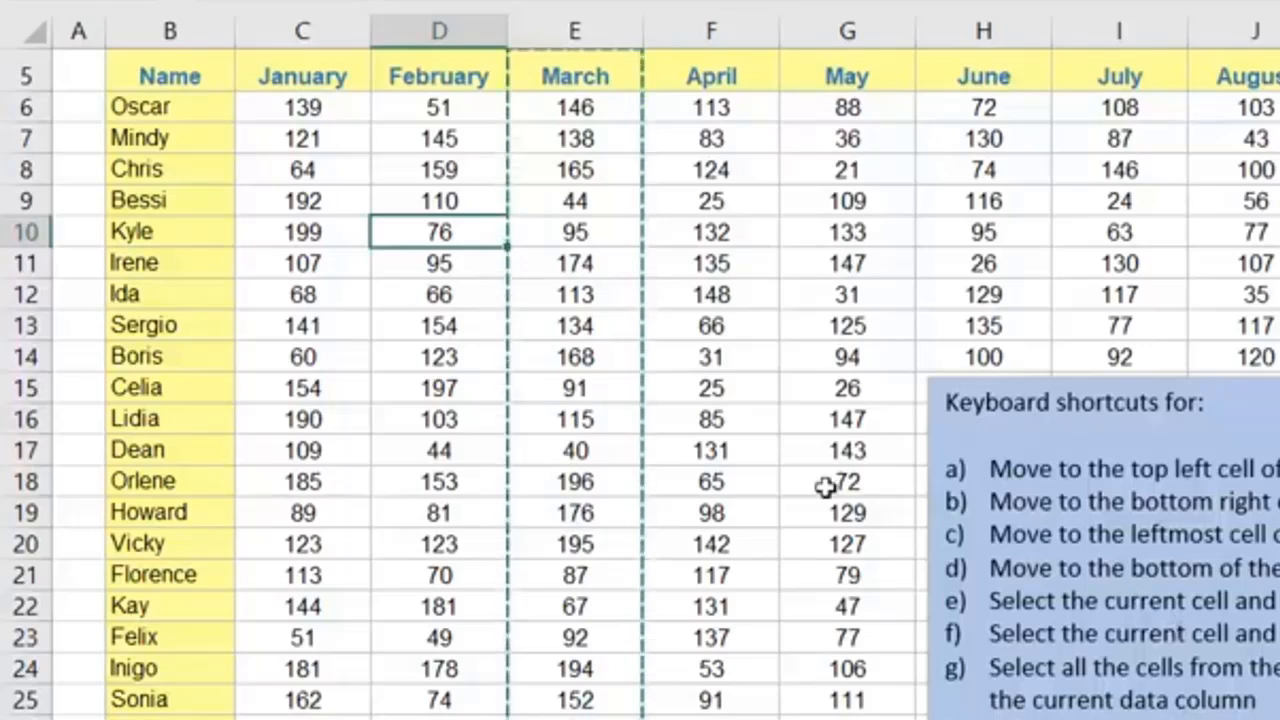
pyautogui.press('Left')
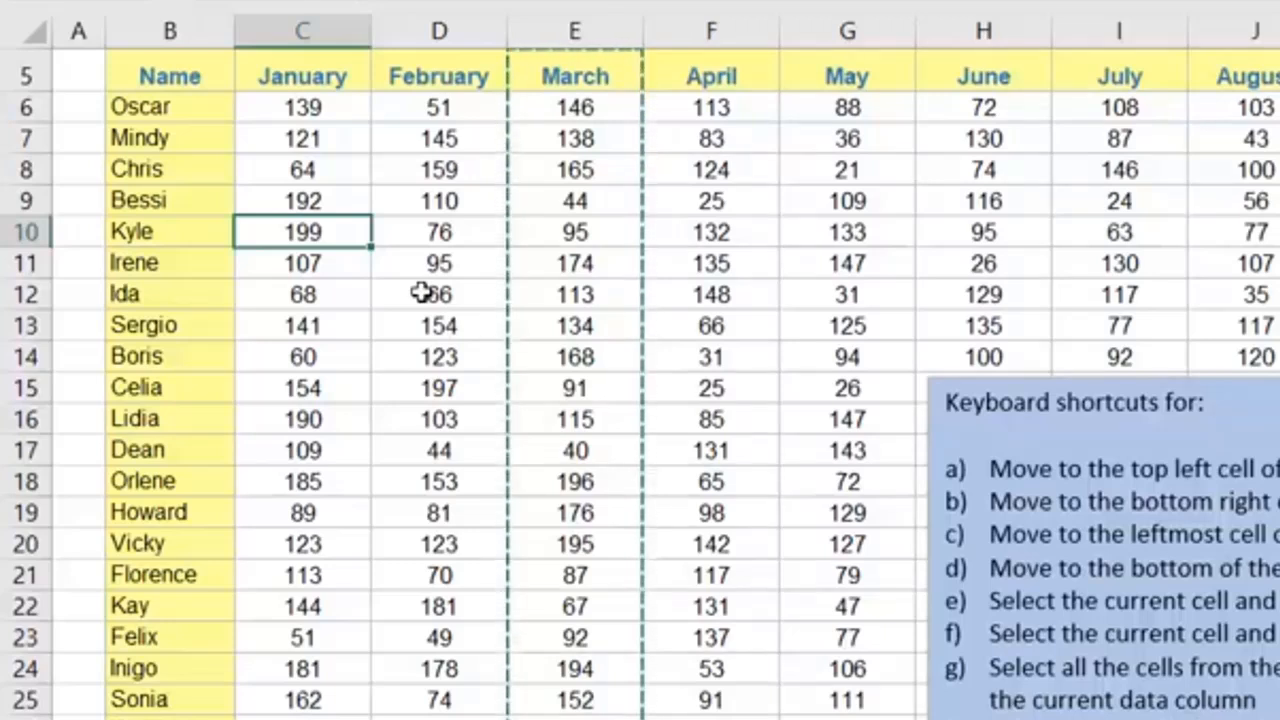
pyautogui.hotkey('shift', 'Down')
pyautogui.hotkey('shift', 'Down')
pyautogui.hotkey('shift', 'Down')
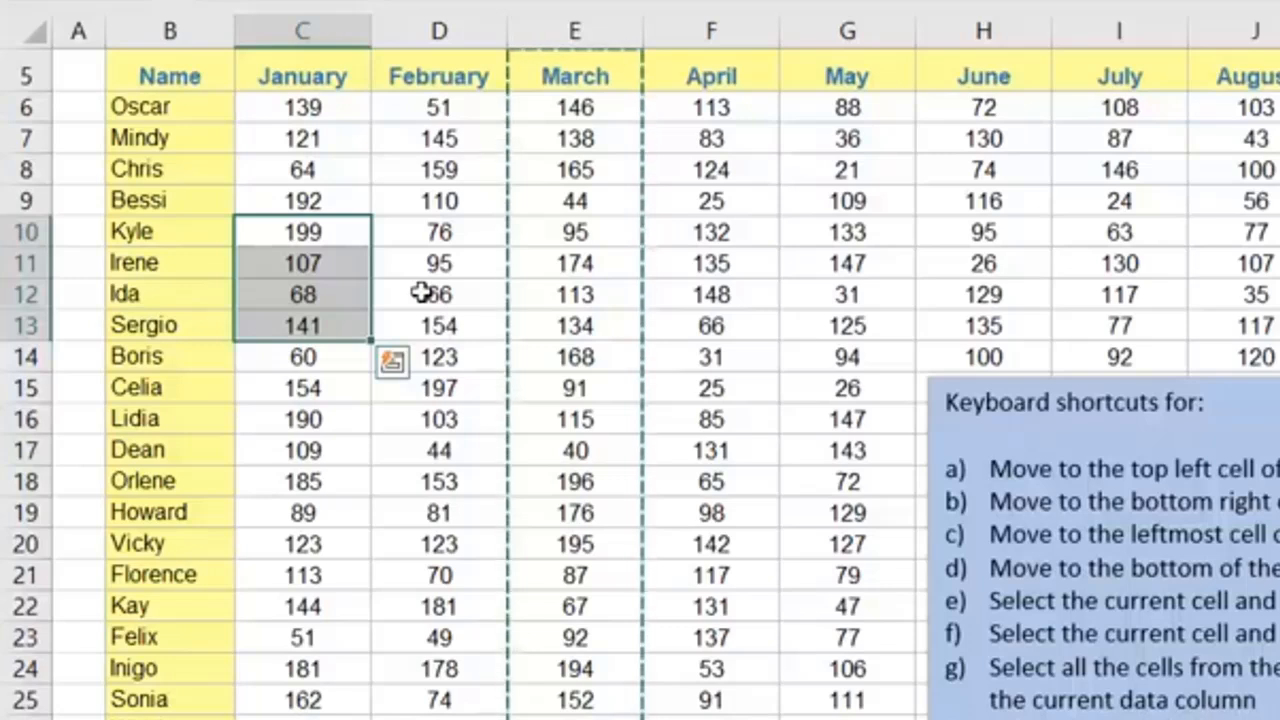
# Step: Select cells D10 to D13 in the February column manually, then clear the selection
pyautogui.click(445, 390)
pyautogui.moveTo(457, 235); pyautogui.dragTo(450, 322)
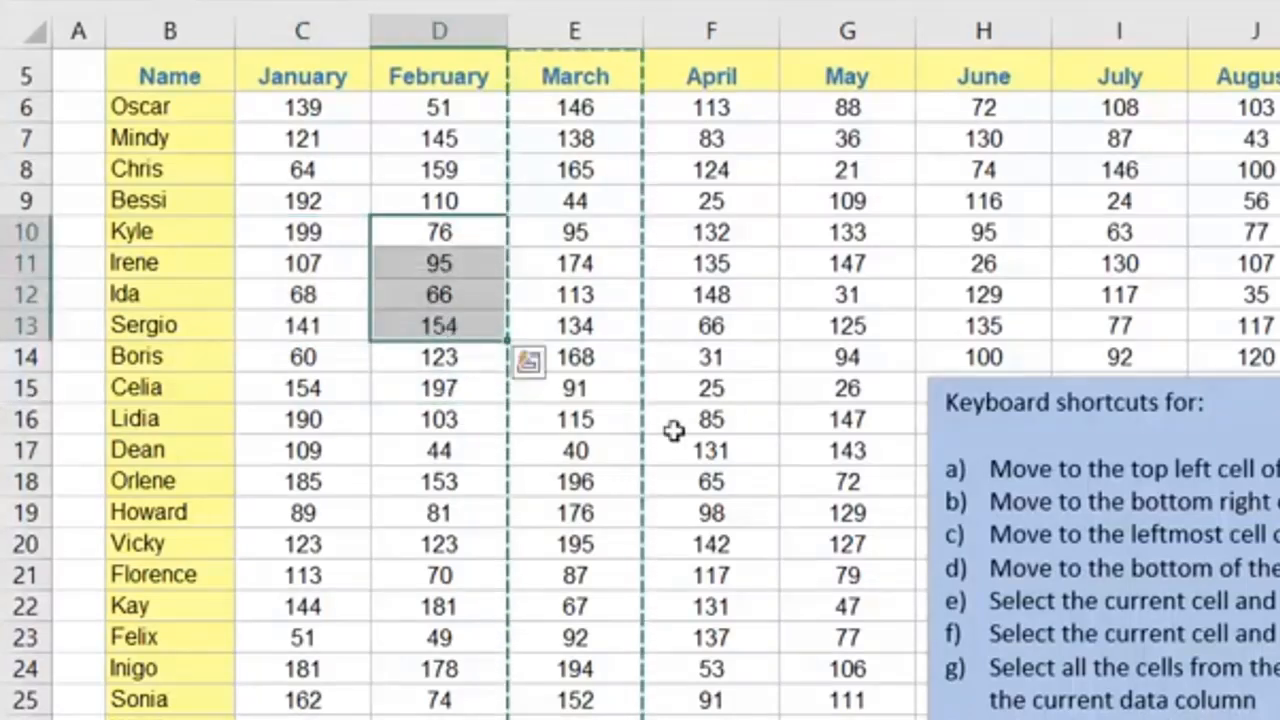
pyautogui.click(711, 512)
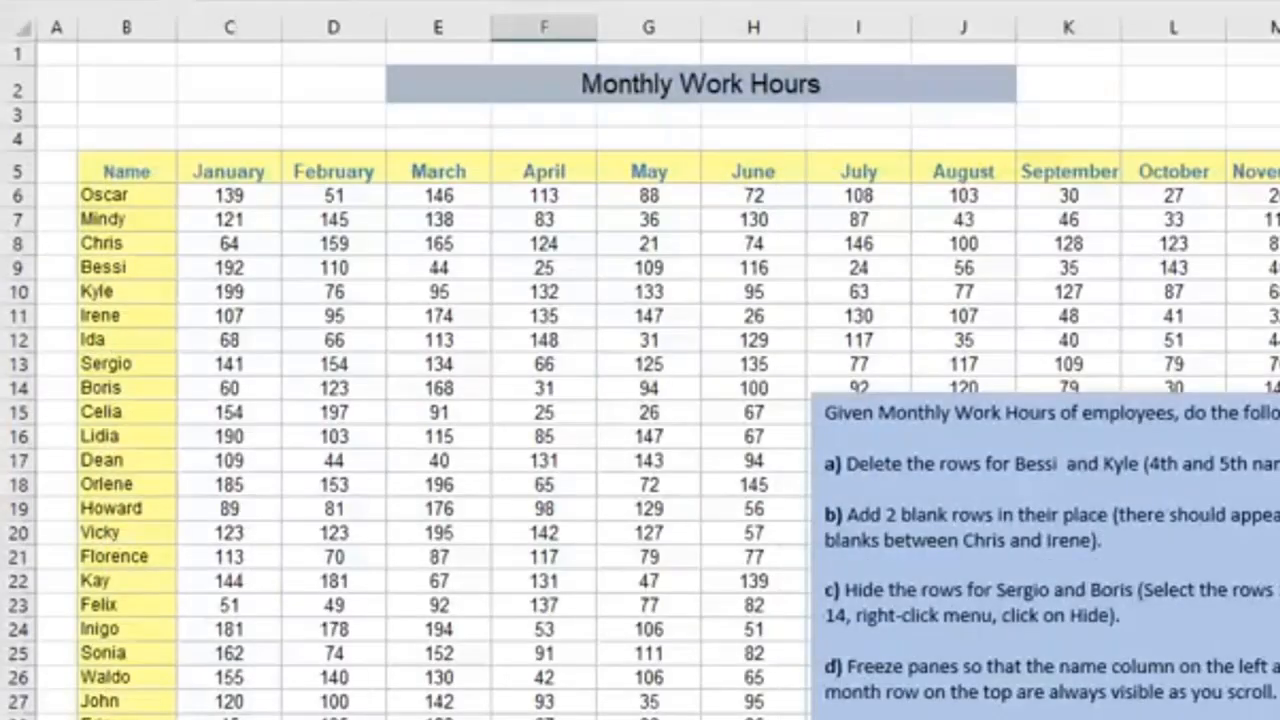
pyautogui.click(360, 652)
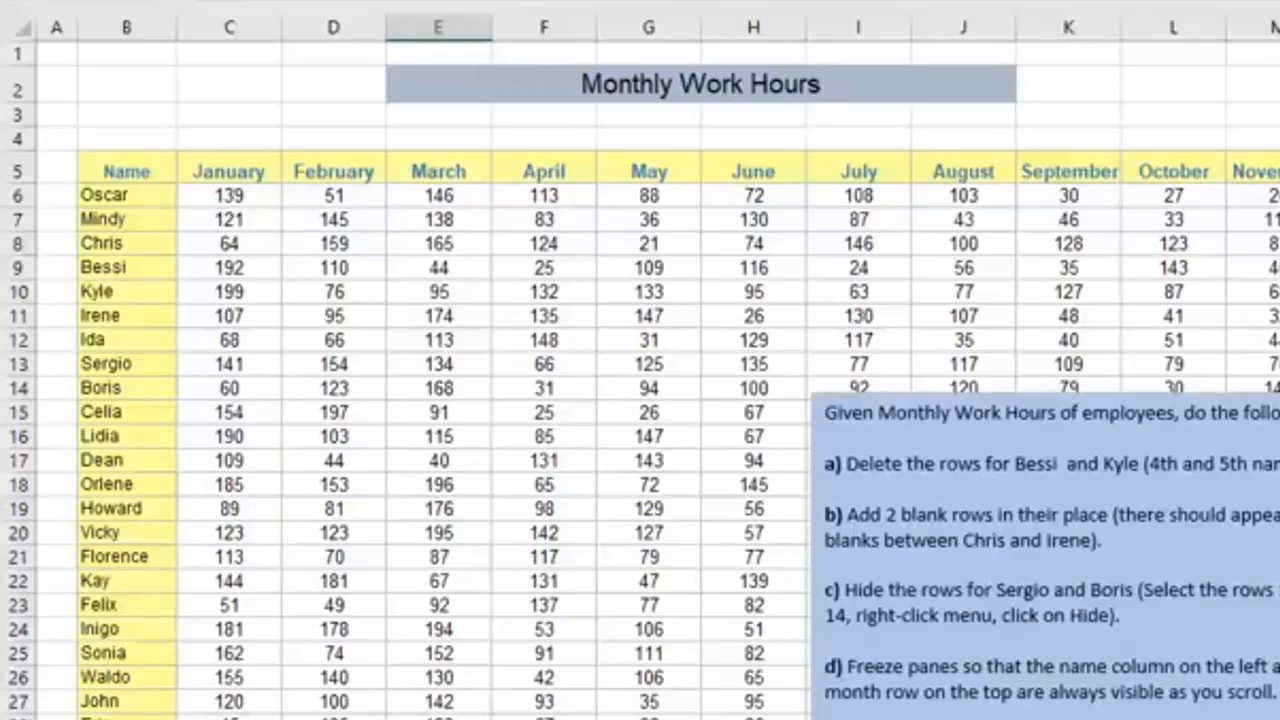
pyautogui.scroll(2, 640, 380)
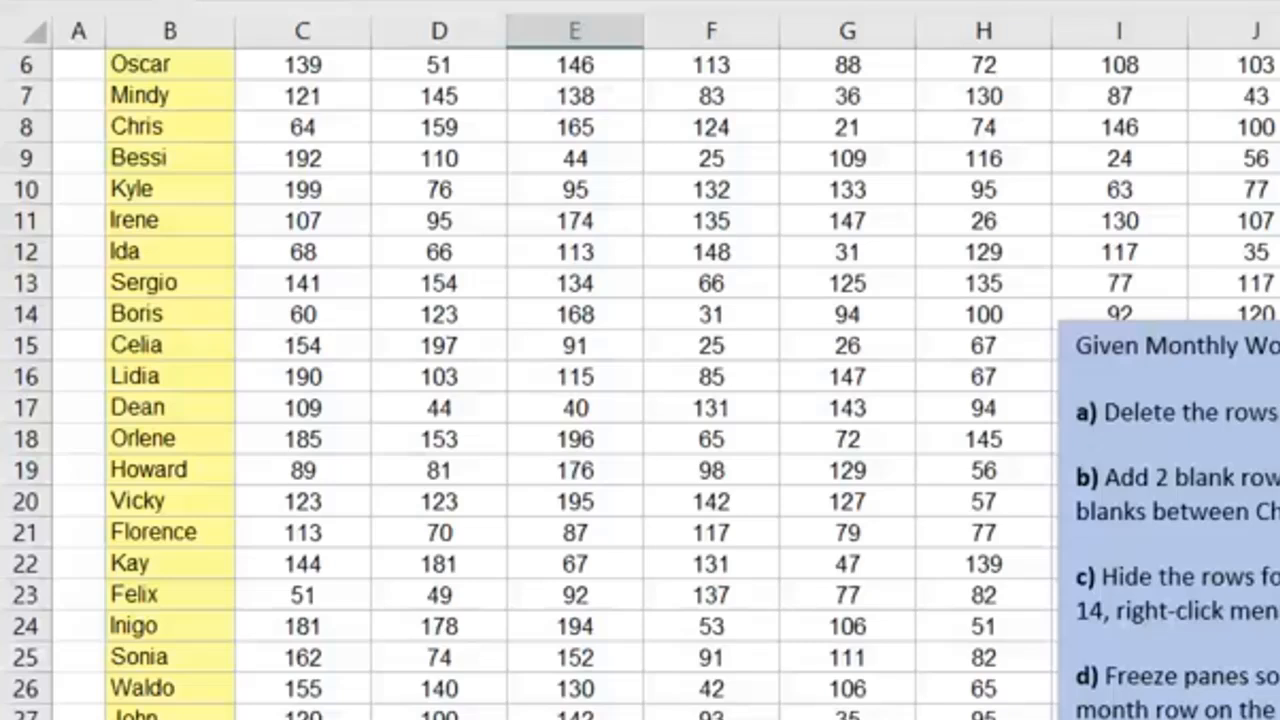
pyautogui.click(434, 594)
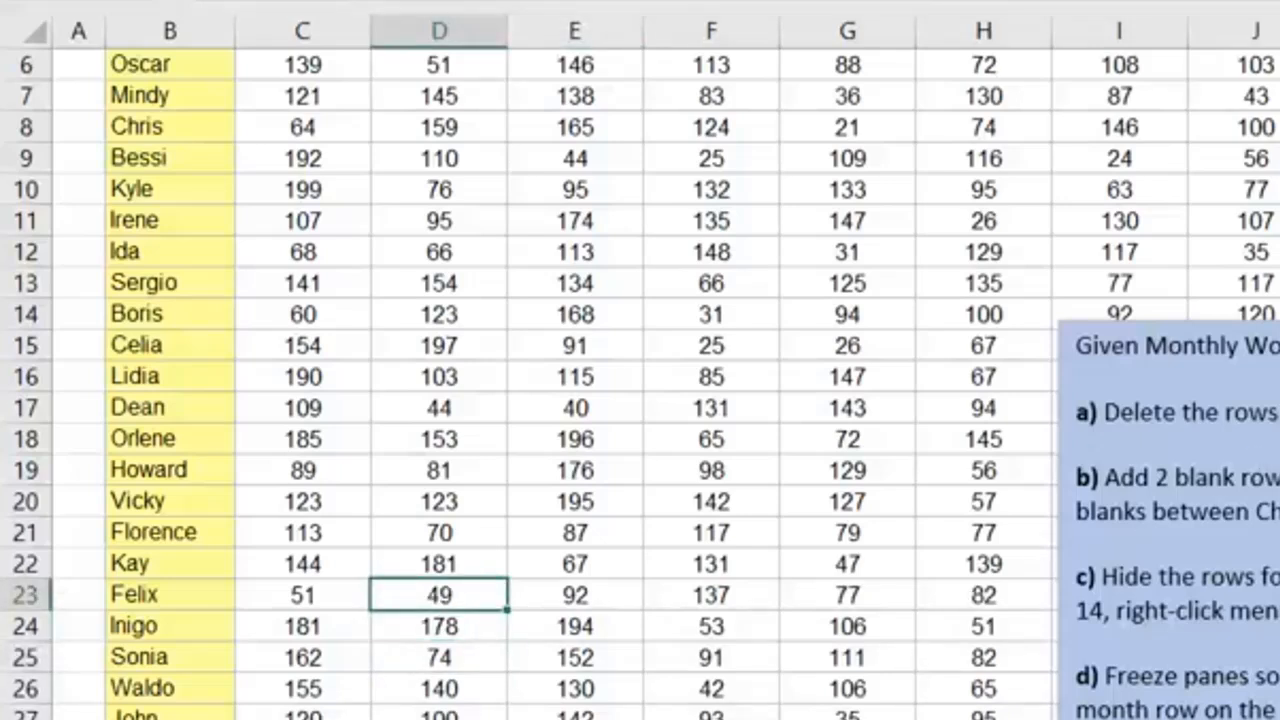
pyautogui.click(439, 380)
# Step: Delete the entire rows 9 and 10, which hold the fourth and fifth names in the work hours table
pyautogui.scroll(2, 439, 380)
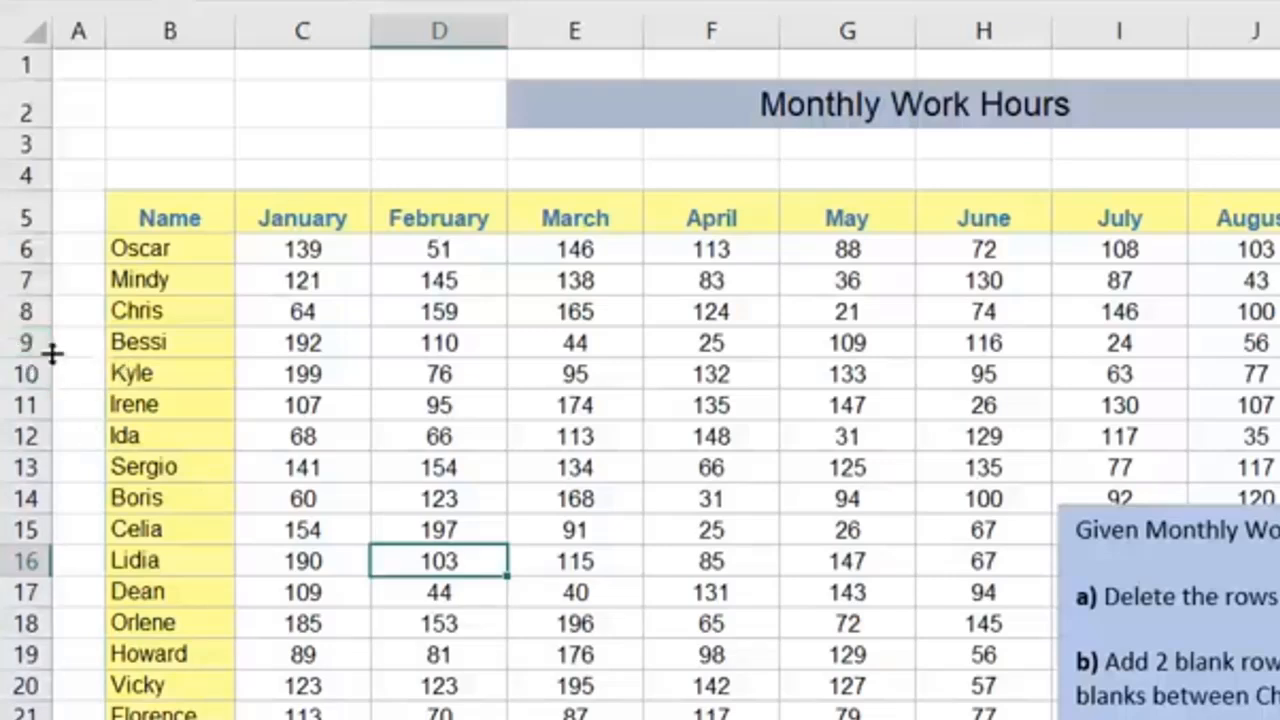
pyautogui.moveTo(26, 343); pyautogui.dragTo(26, 374)
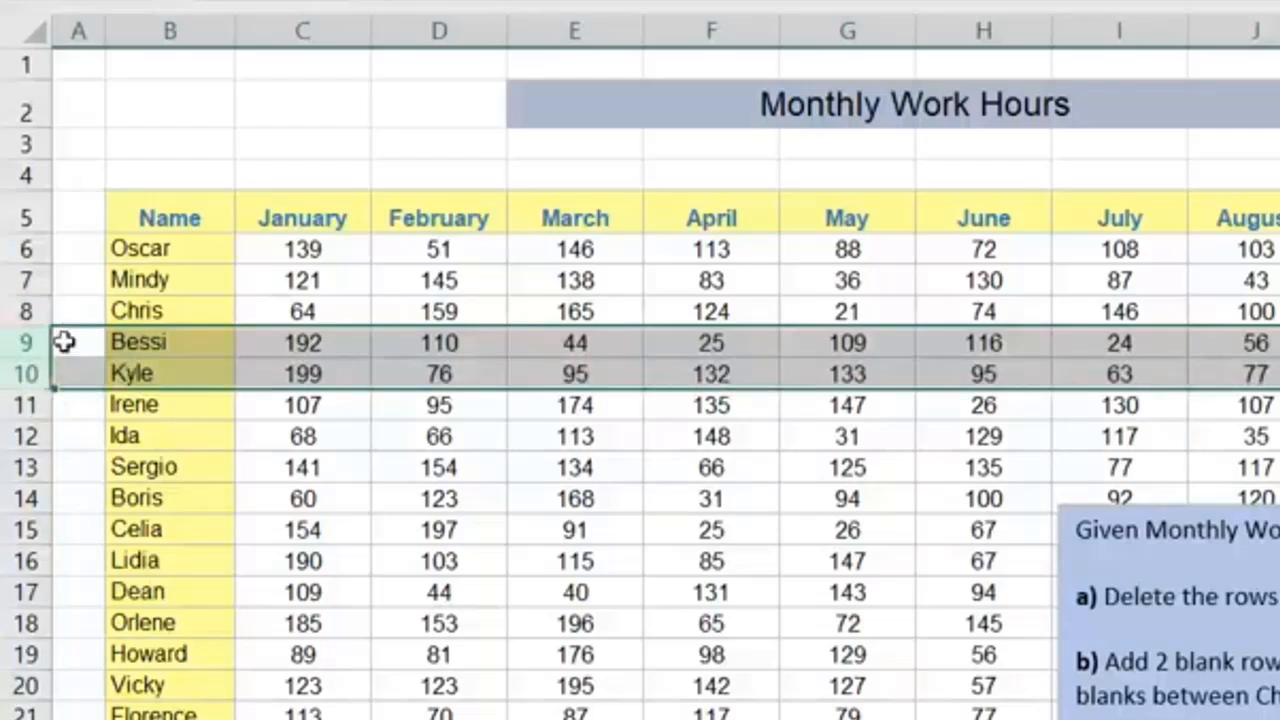
pyautogui.rightClick(215, 363)
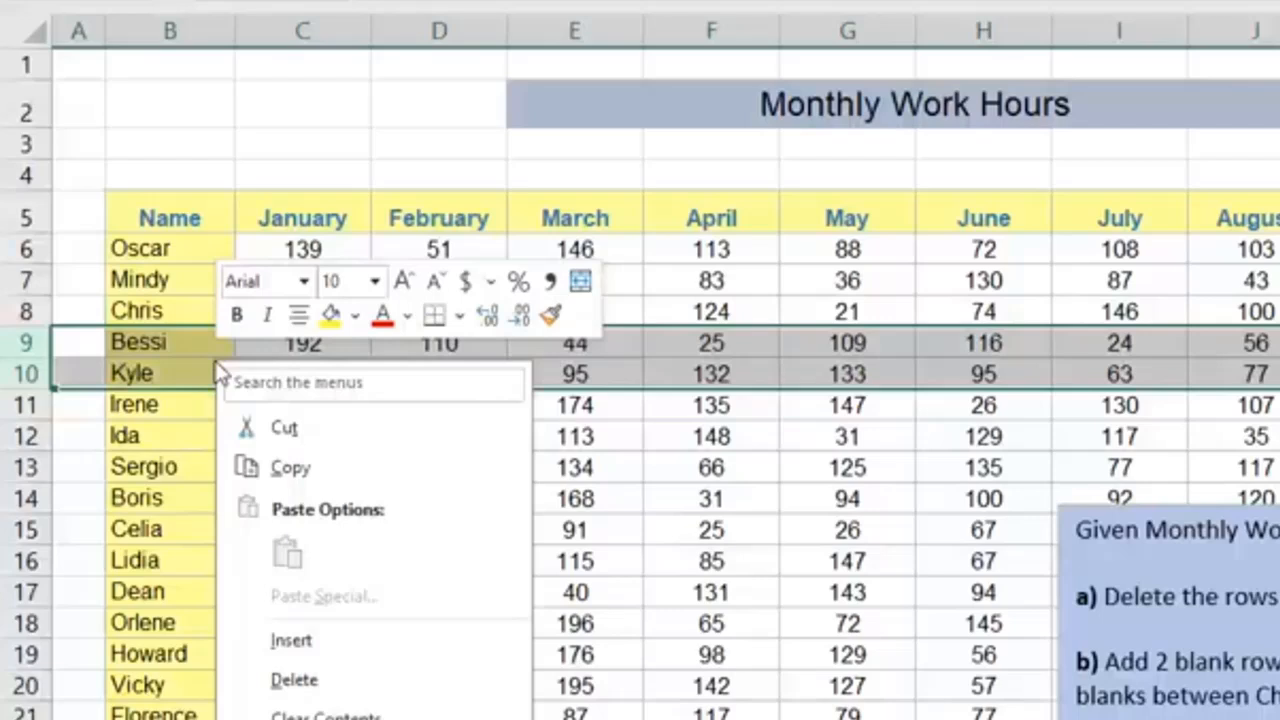
pyautogui.click(294, 681)
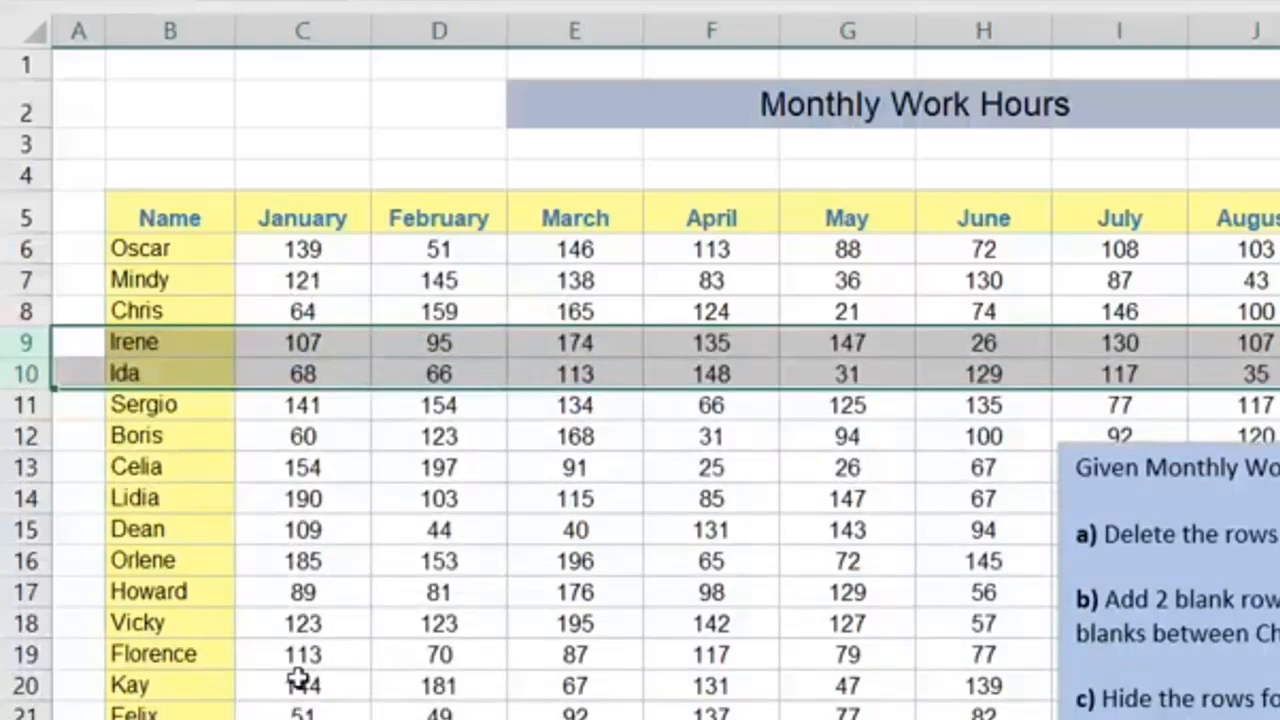
pyautogui.click(331, 466)
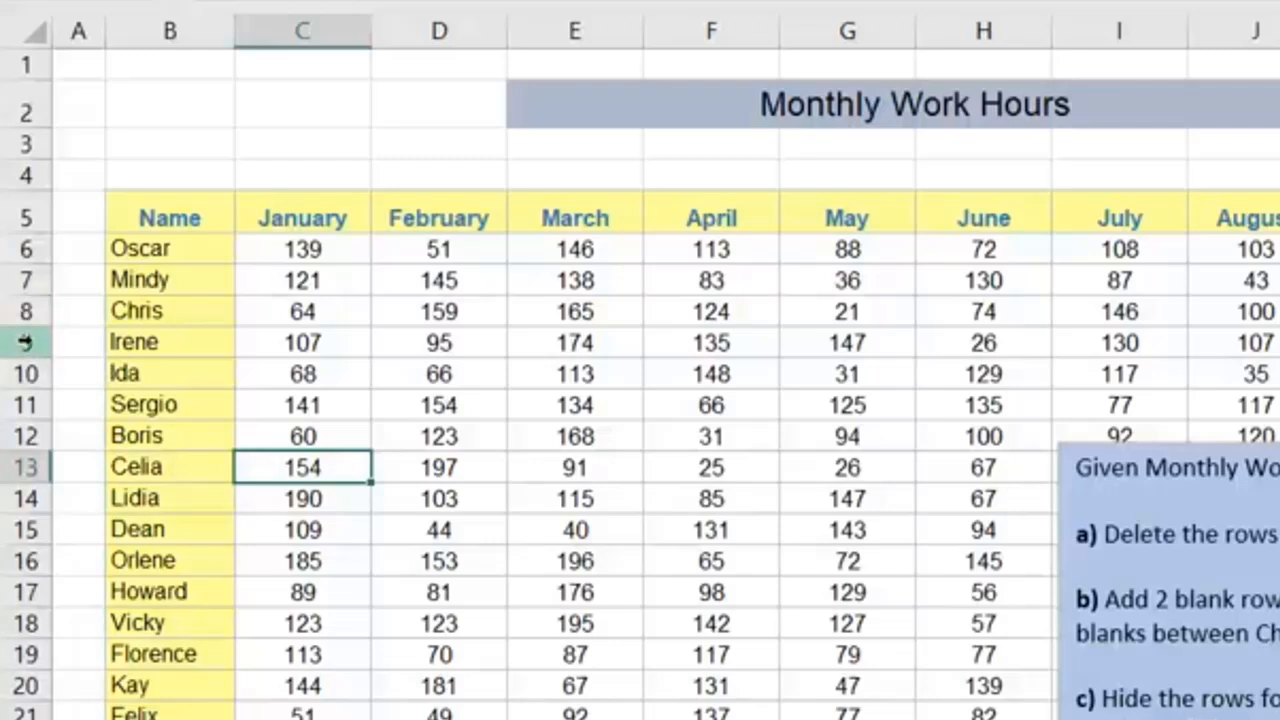
pyautogui.click(335, 597)
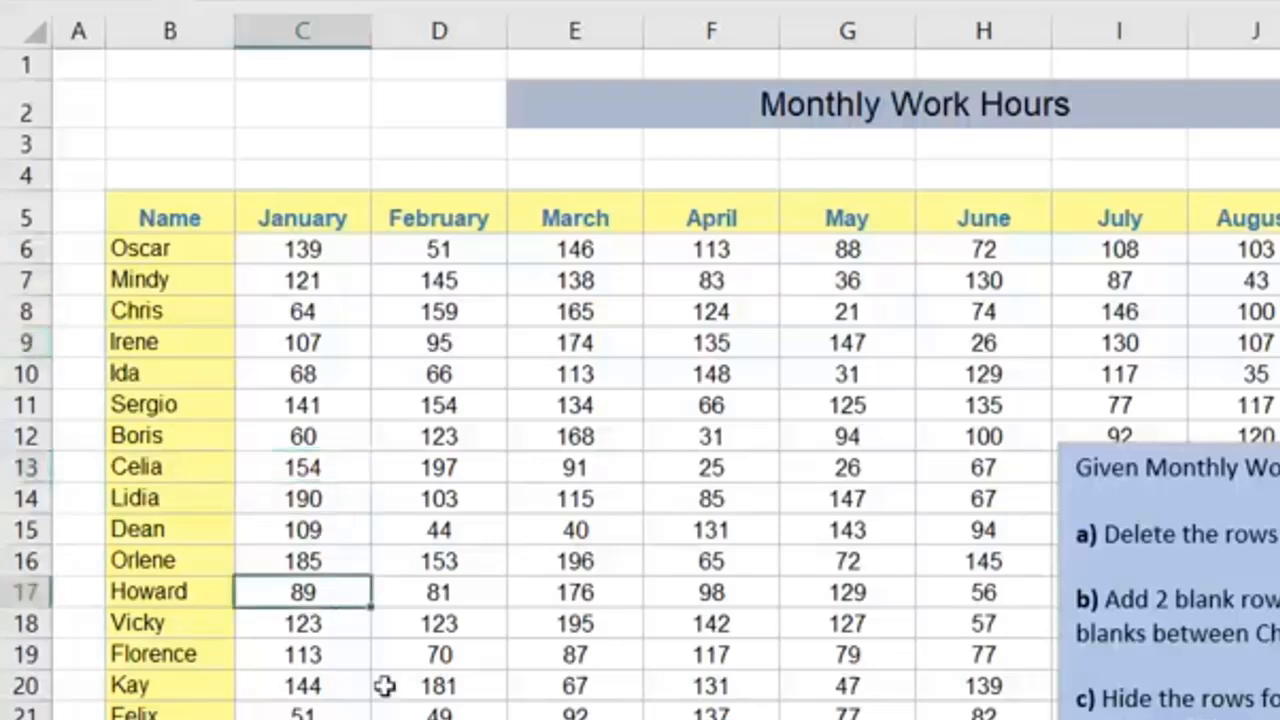
# Step: Insert two blank rows between rows 8 and 9 of the work hours table
pyautogui.scroll(1, 640, 384)
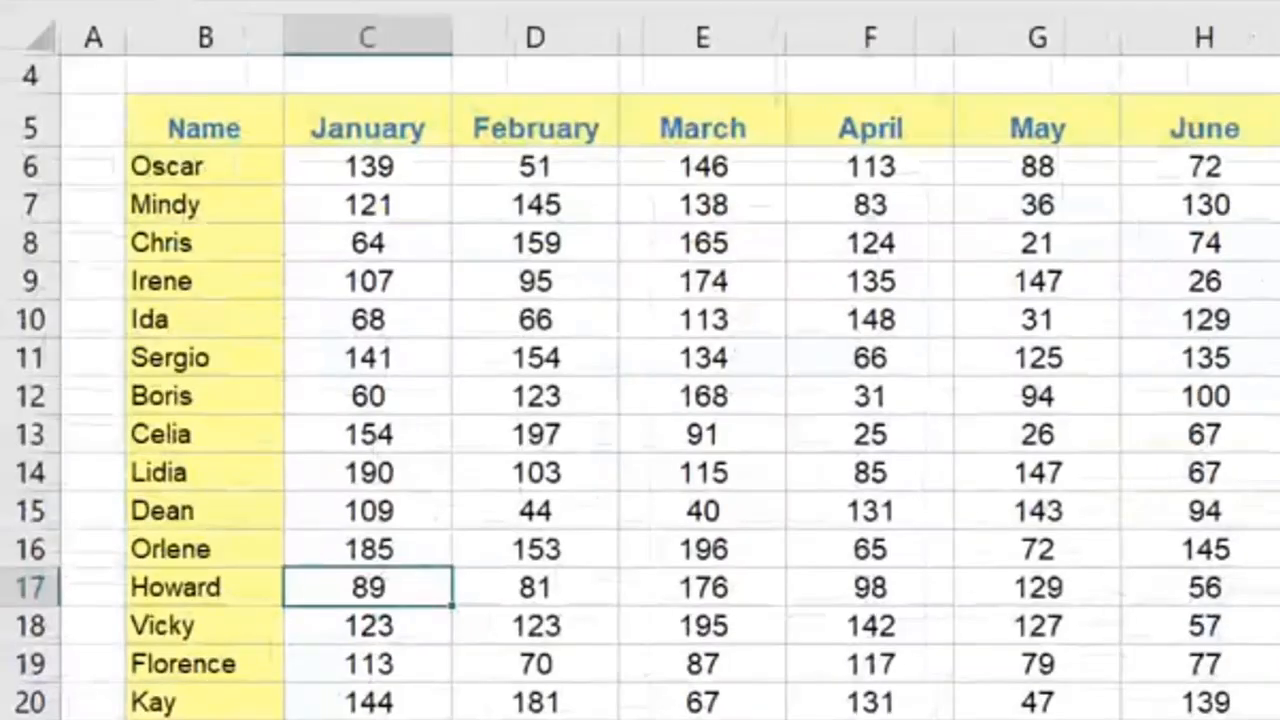
pyautogui.click(431, 480)
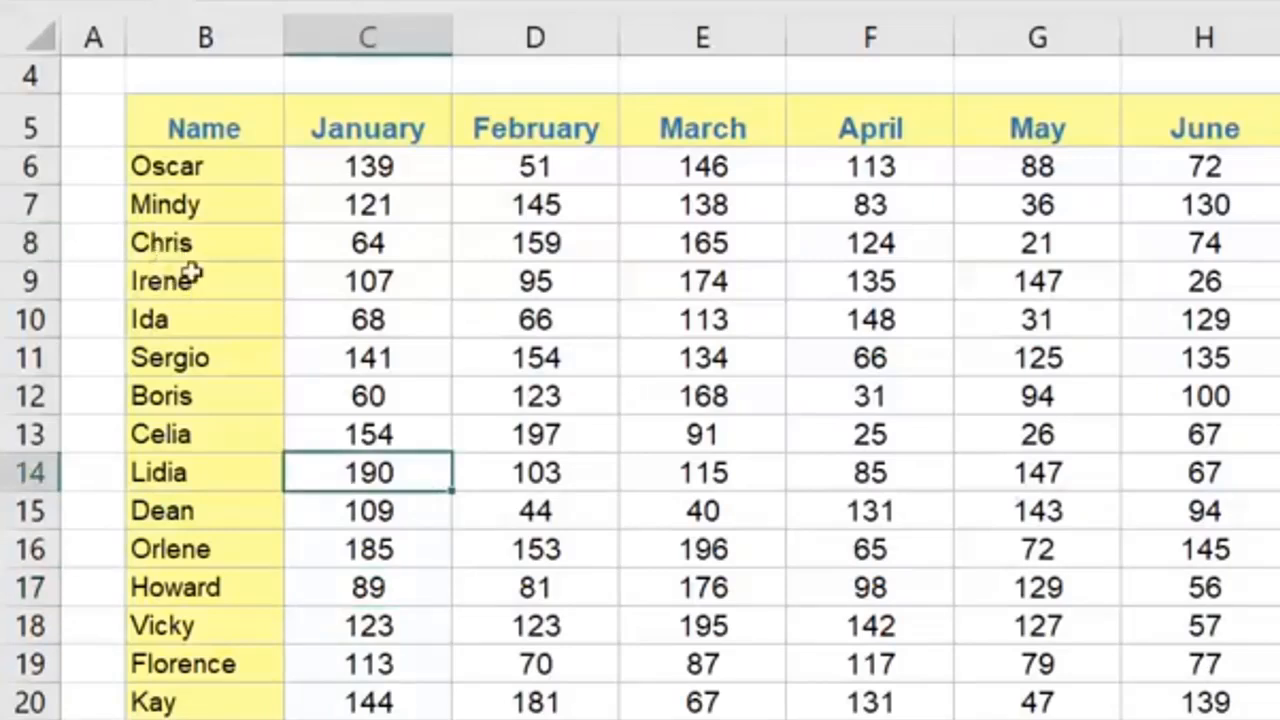
pyautogui.click(30, 280)
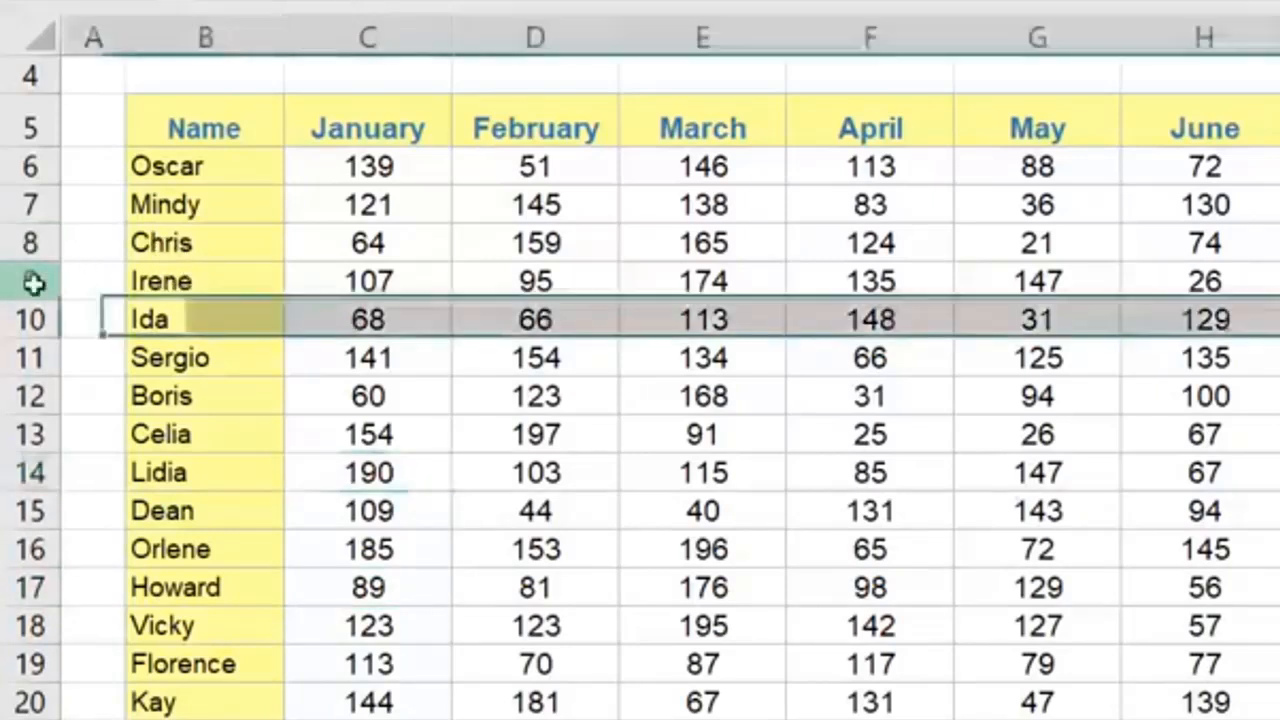
pyautogui.click(134, 320)
pyautogui.moveTo(17, 280); pyautogui.dragTo(14, 320)
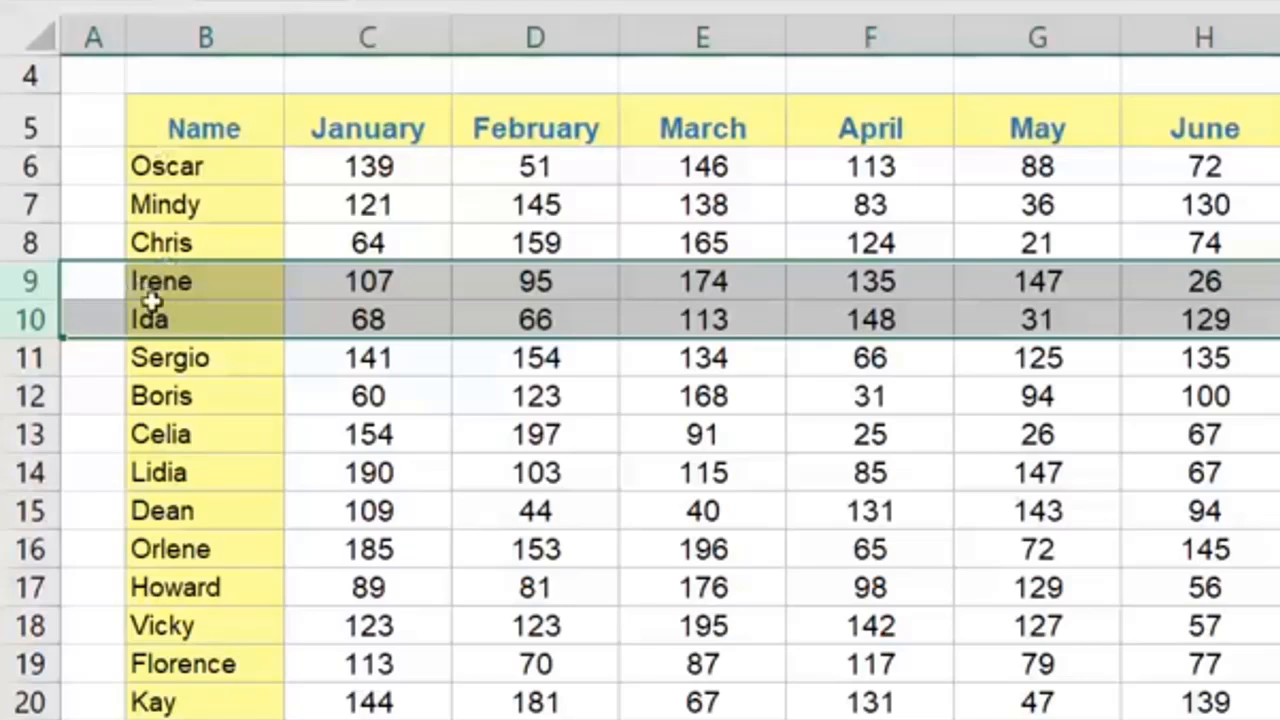
pyautogui.rightClick(243, 298)
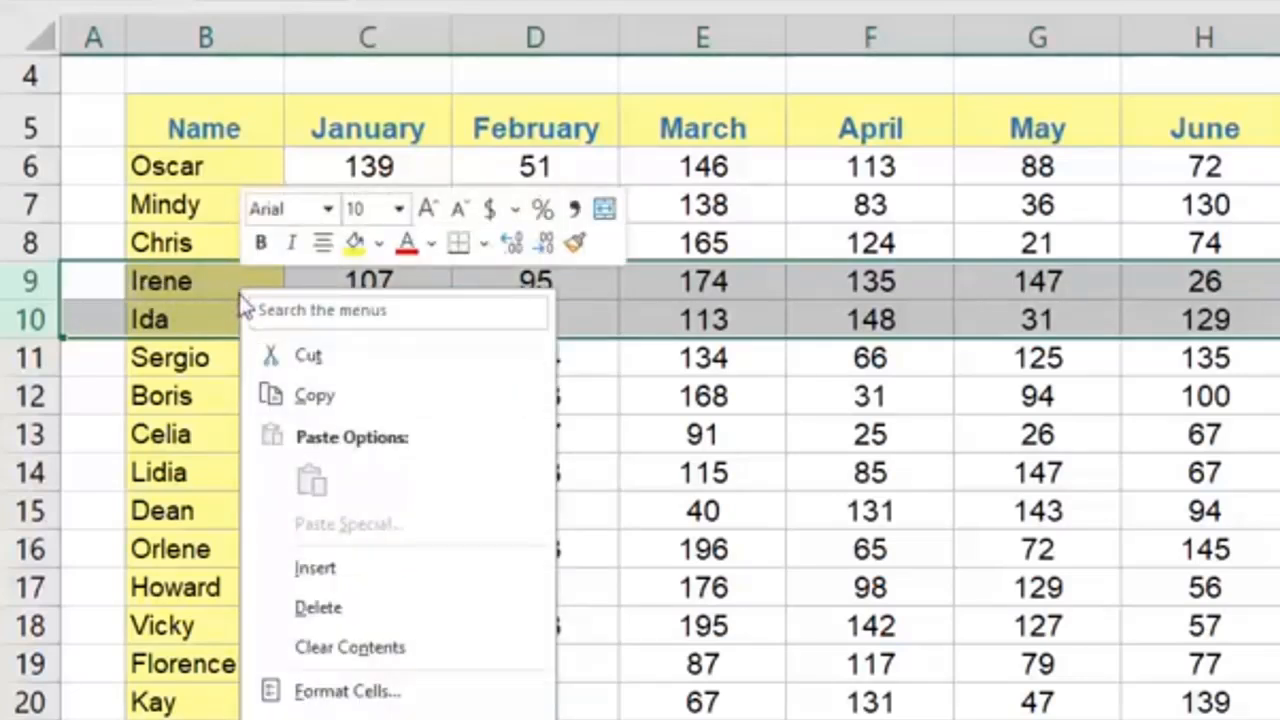
pyautogui.click(318, 570)
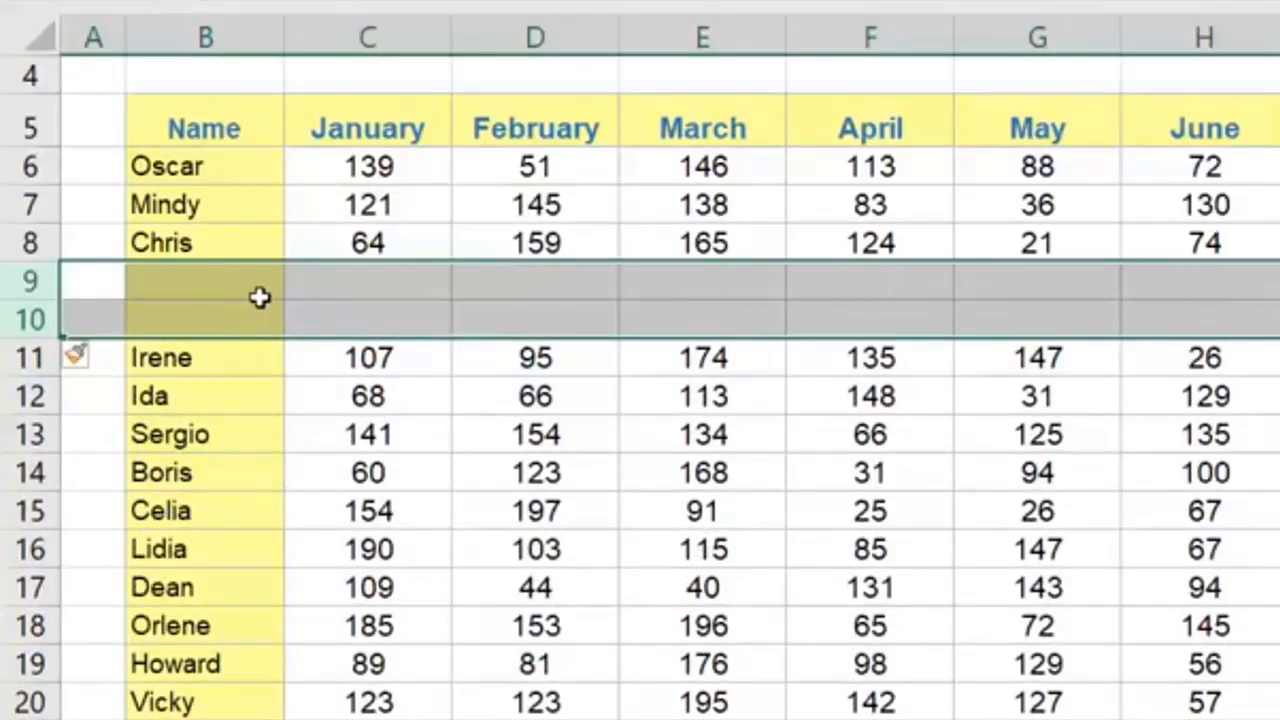
pyautogui.click(410, 462)
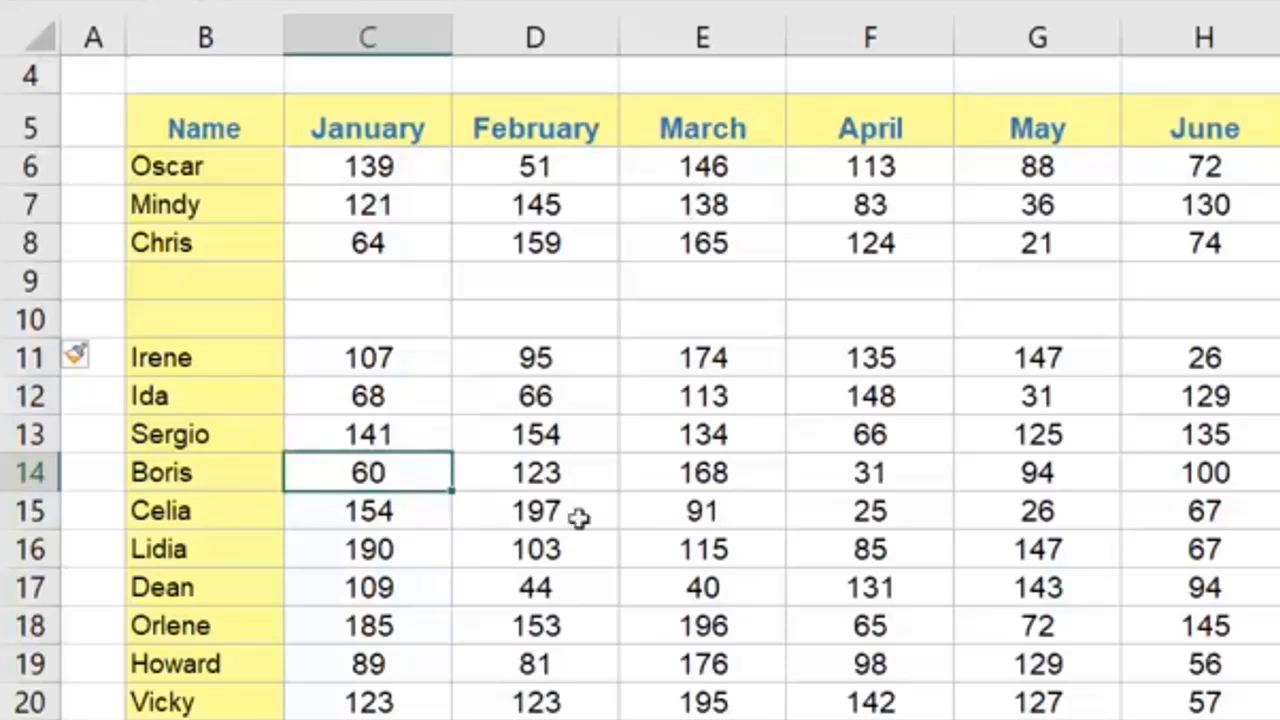
# Step: Hide rows 13 and 14 of the work hours table
pyautogui.press('Down')
pyautogui.press('Down')
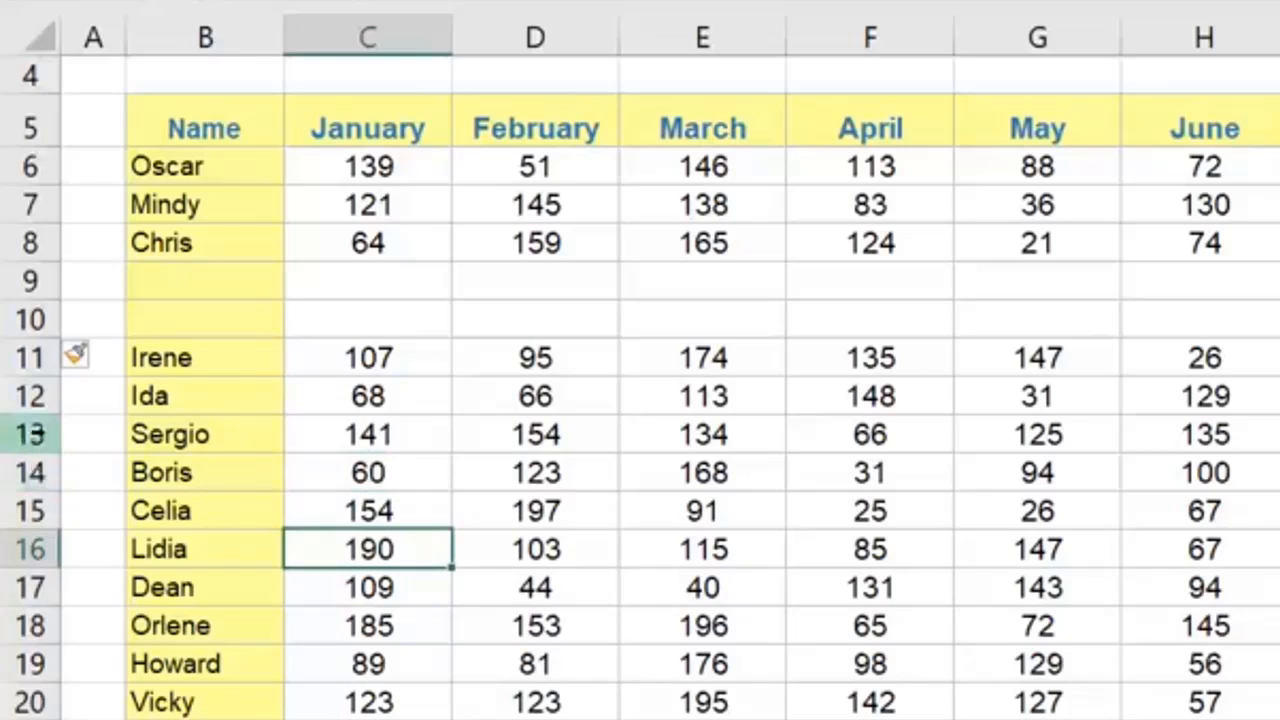
pyautogui.moveTo(32, 434); pyautogui.dragTo(38, 466)
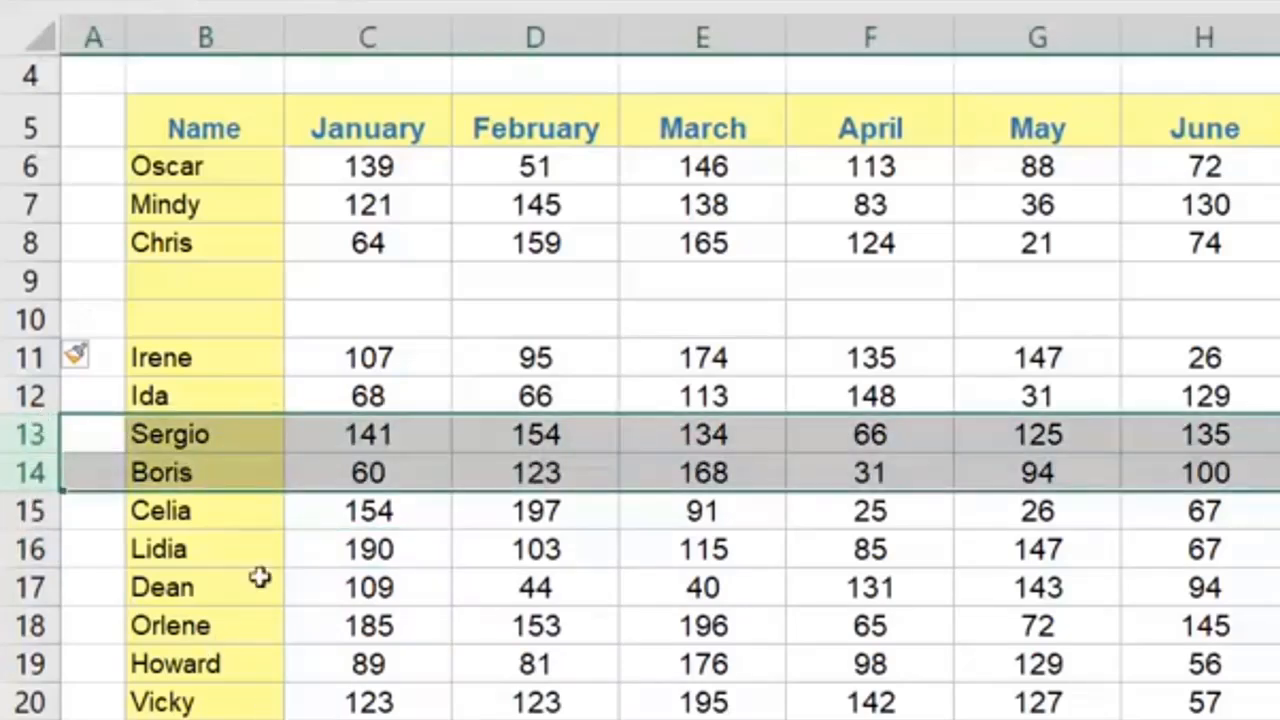
pyautogui.rightClick(240, 442)
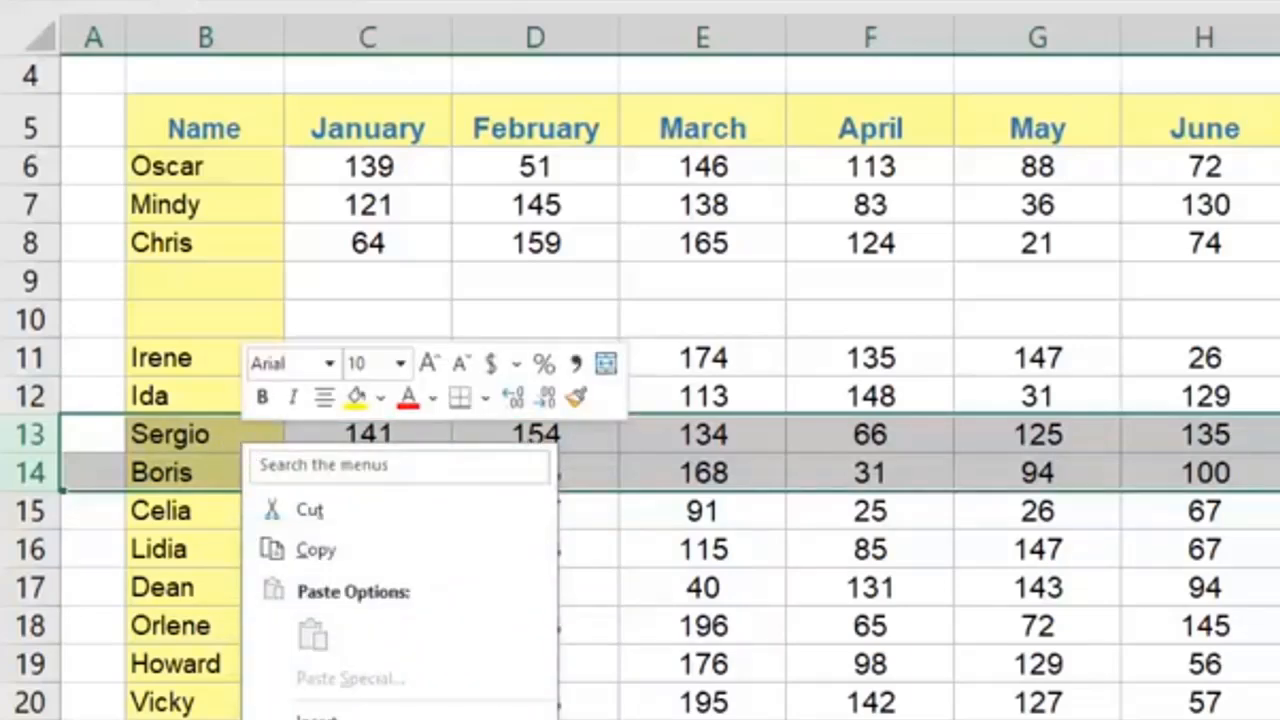
pyautogui.click(318, 719)
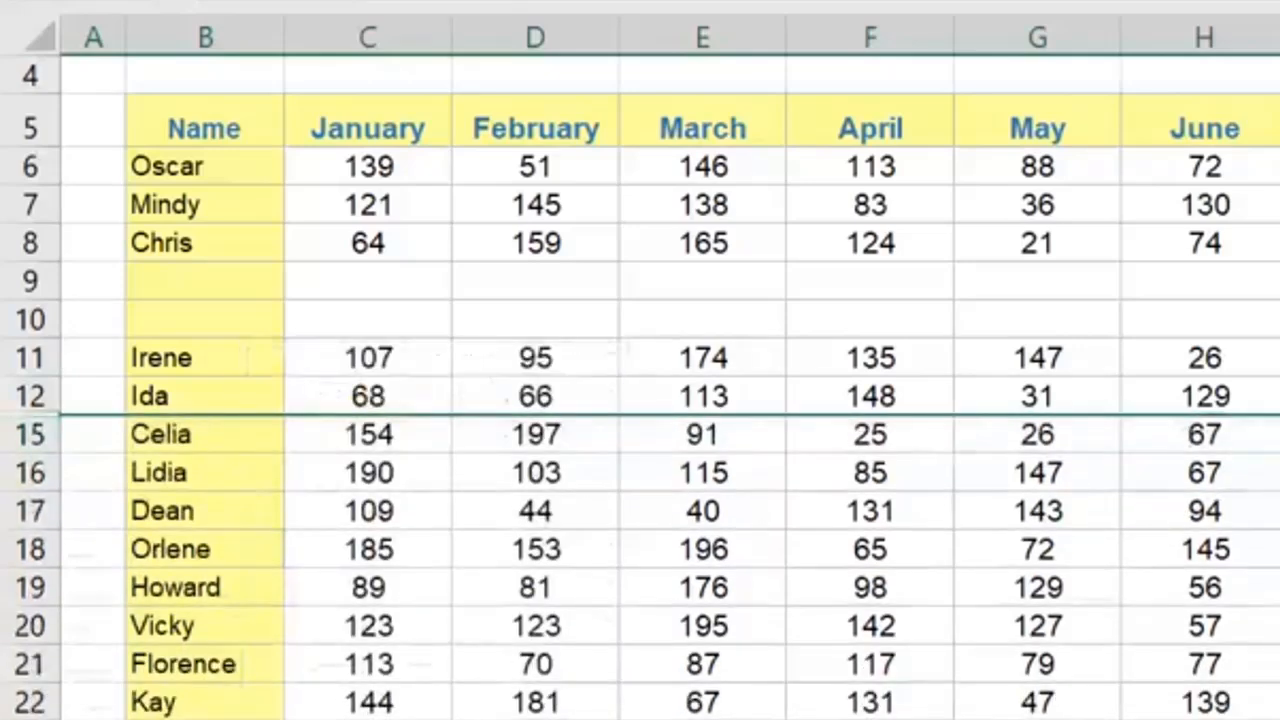
pyautogui.click(545, 660)
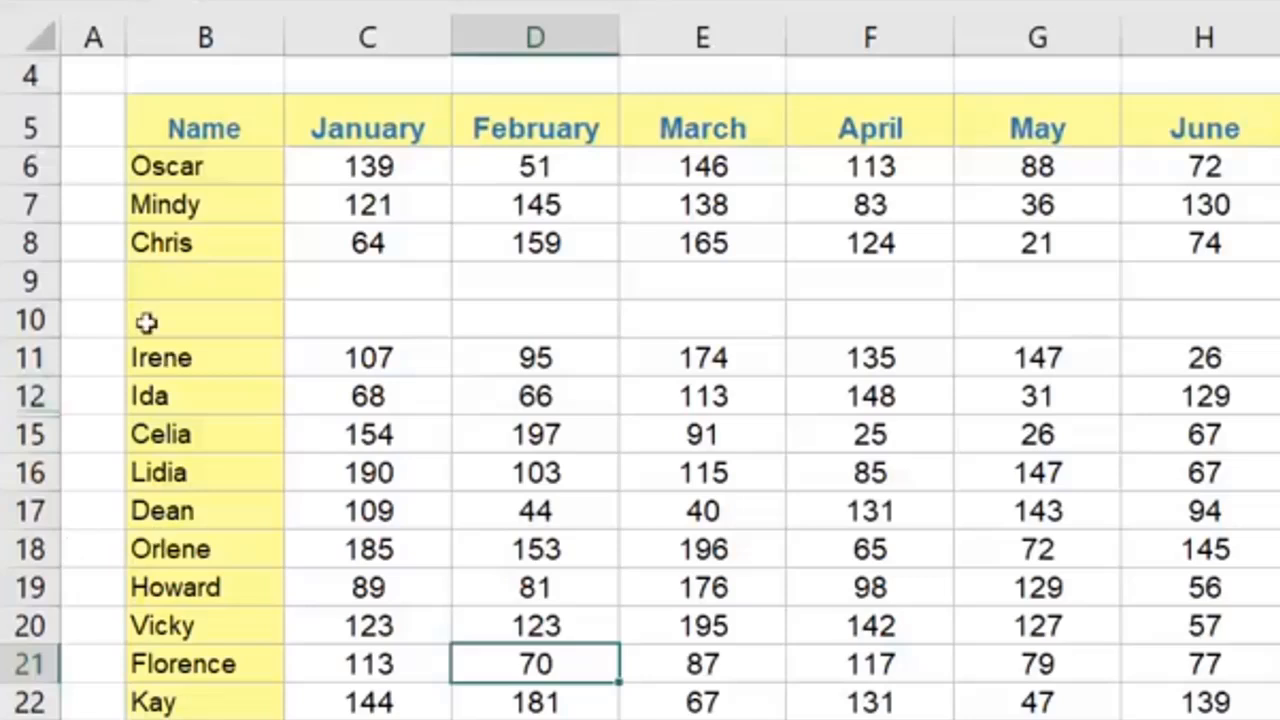
# Step: Unhide the hidden rows between rows 12 and 15
pyautogui.moveTo(28, 396); pyautogui.dragTo(29, 432)
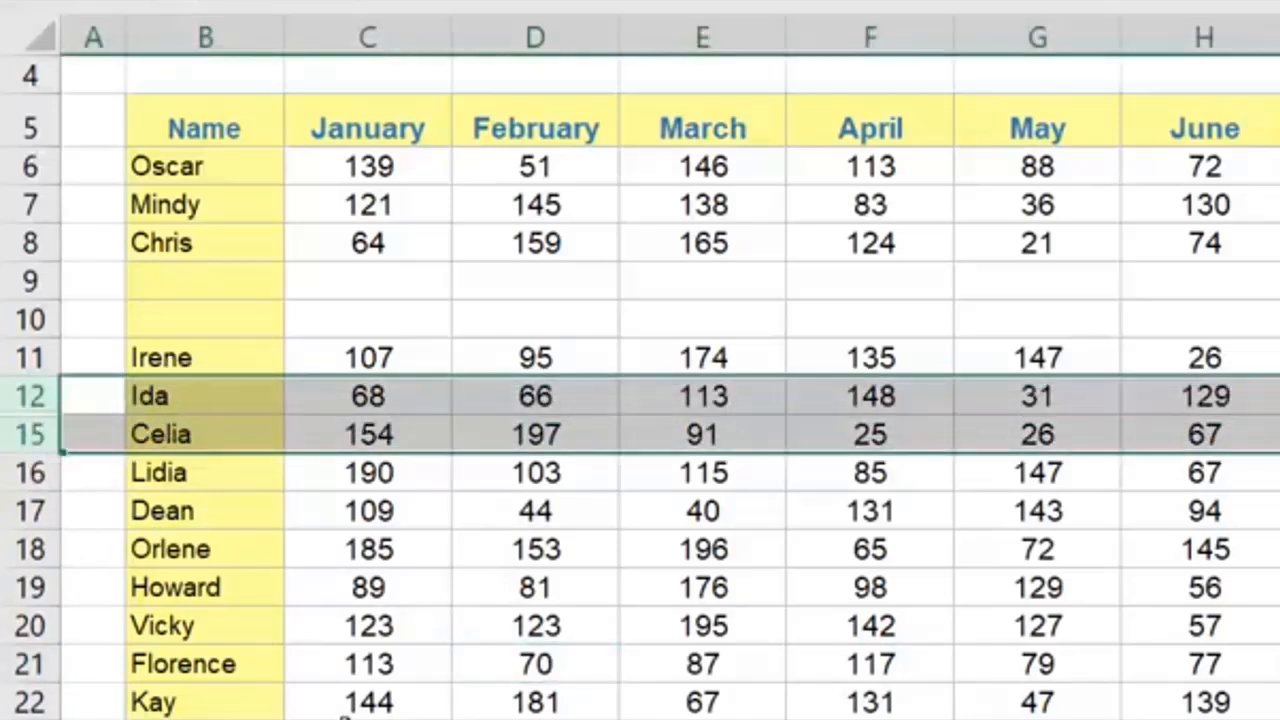
pyautogui.rightClick(246, 428)
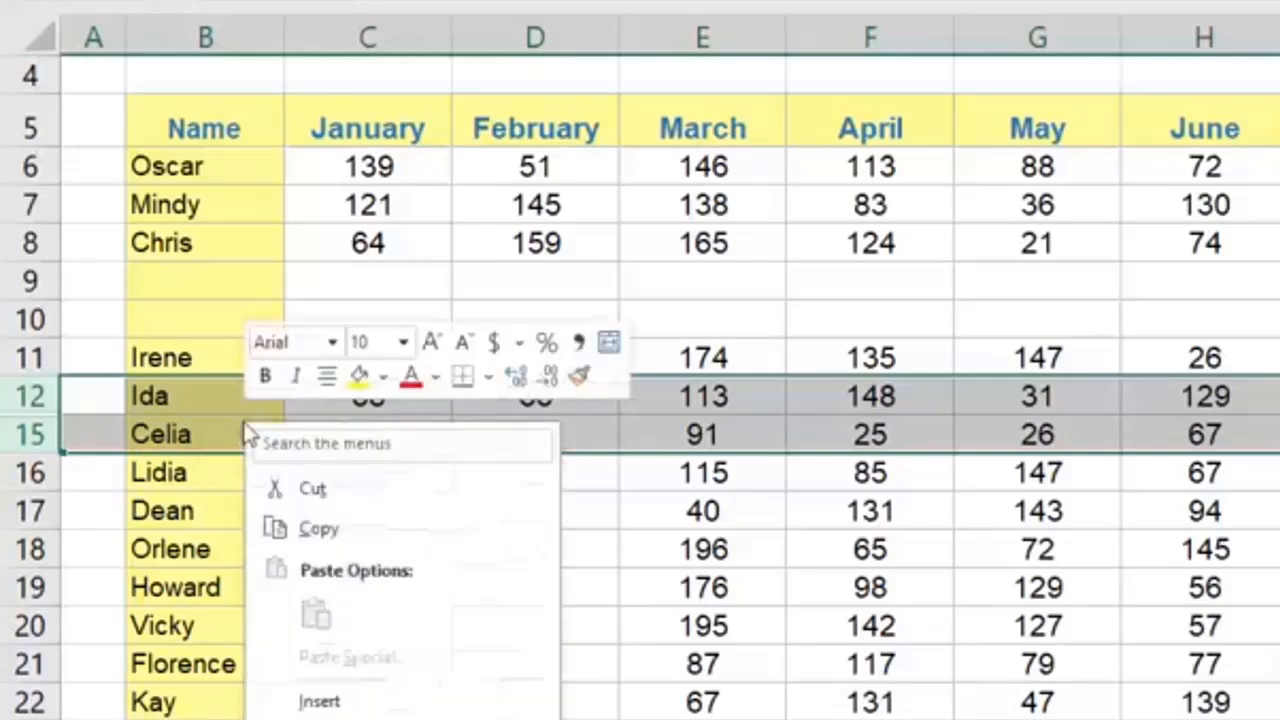
pyautogui.click(330, 719)
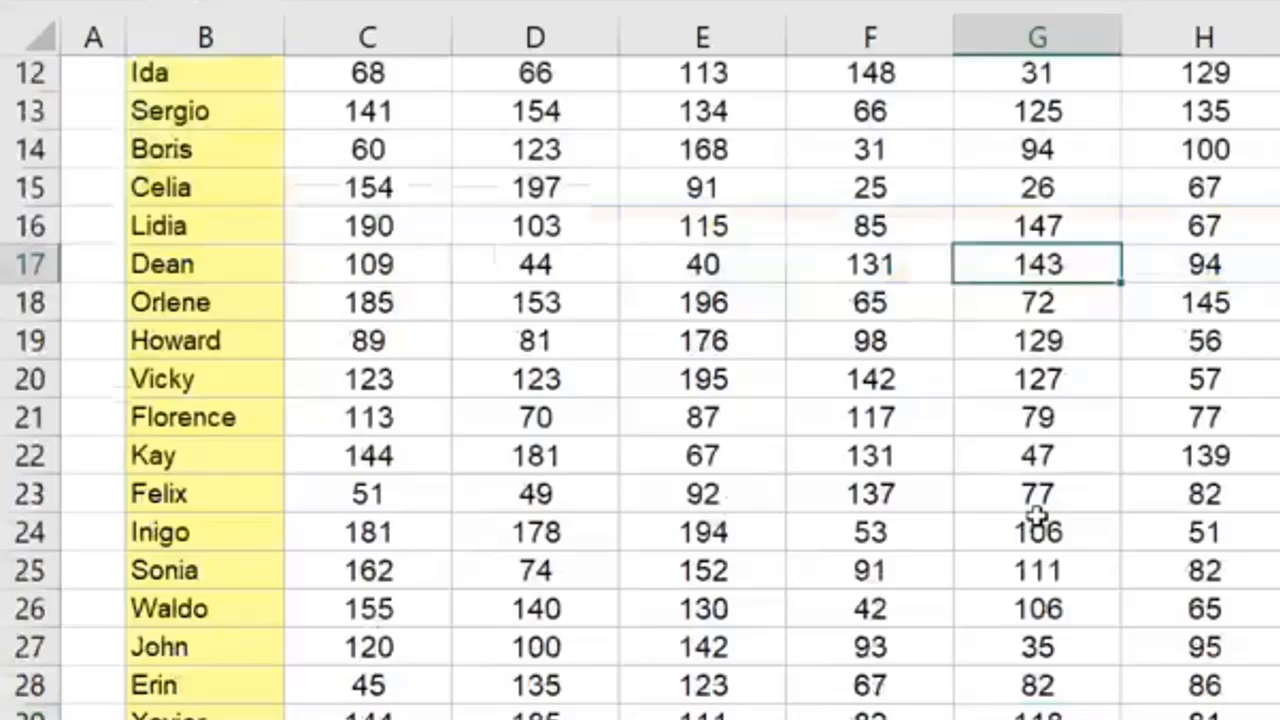
# Step: Examine the lower rows of the work hours table and go back to the month headers to match values with their columns
pyautogui.scroll(-5, 1037, 505)
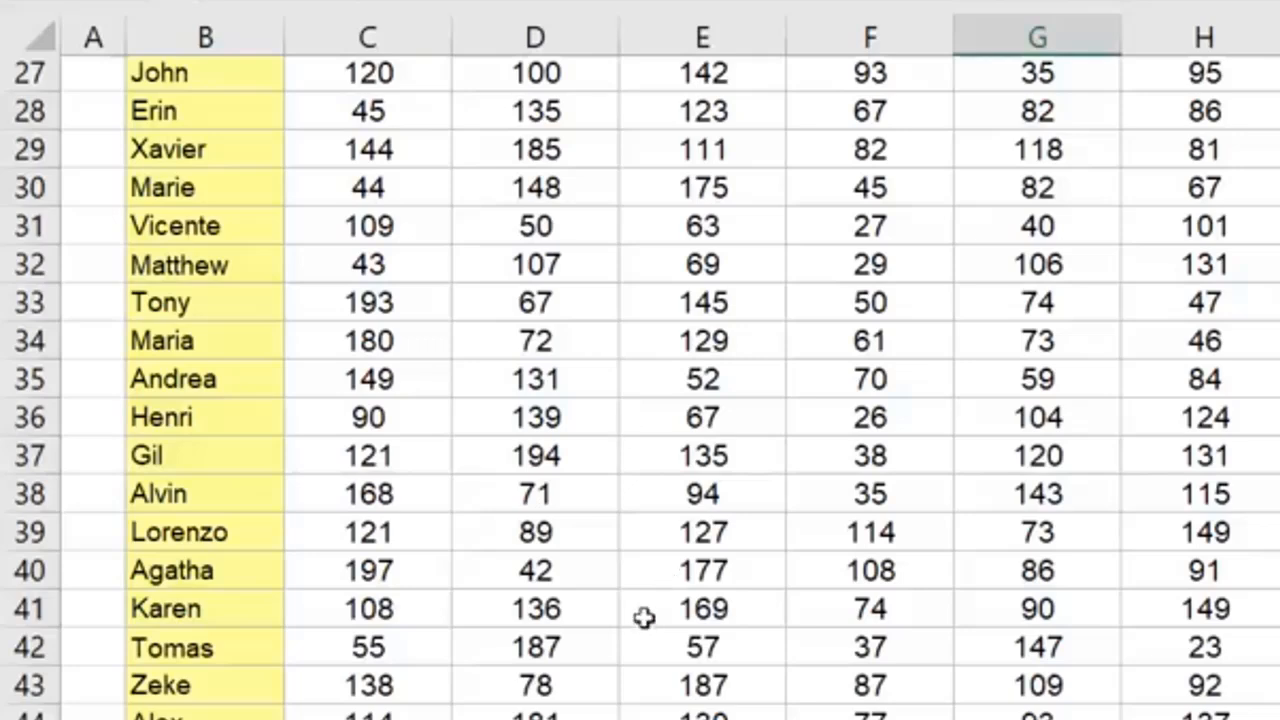
pyautogui.click(503, 195)
pyautogui.scroll(3, 505, 197)
pyautogui.scroll(3, 503, 195)
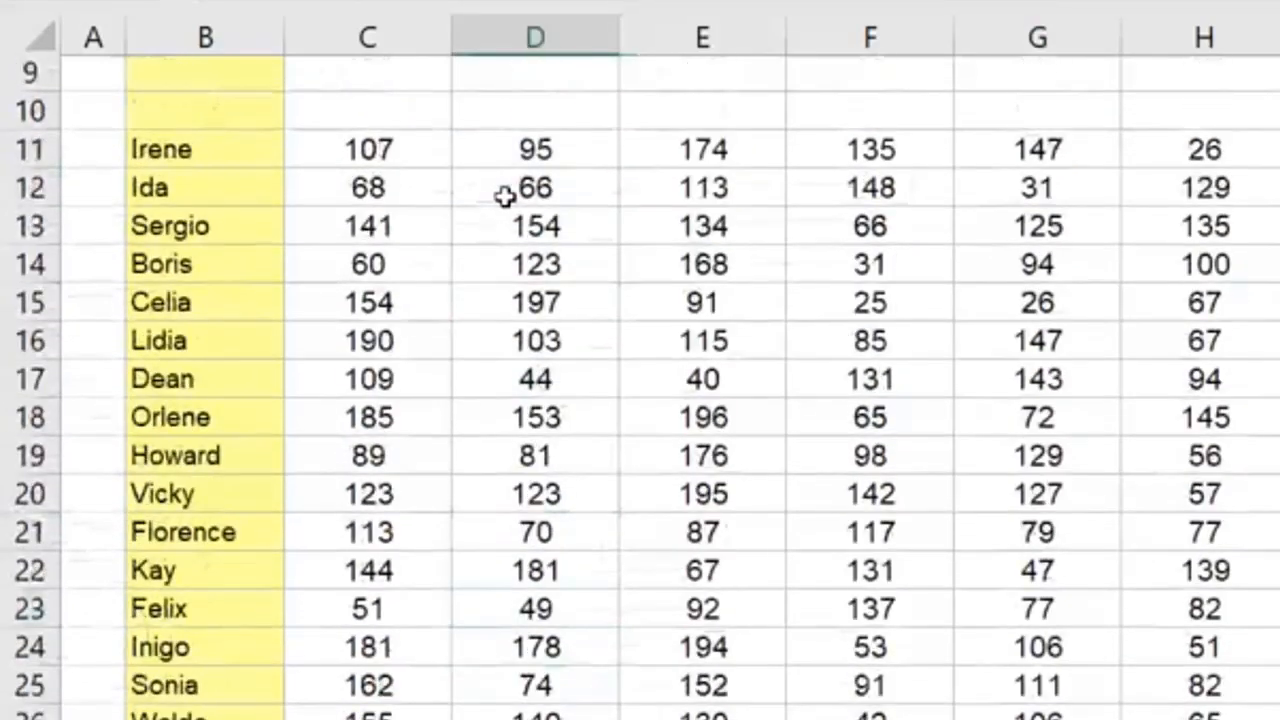
pyautogui.scroll(3, 503, 195)
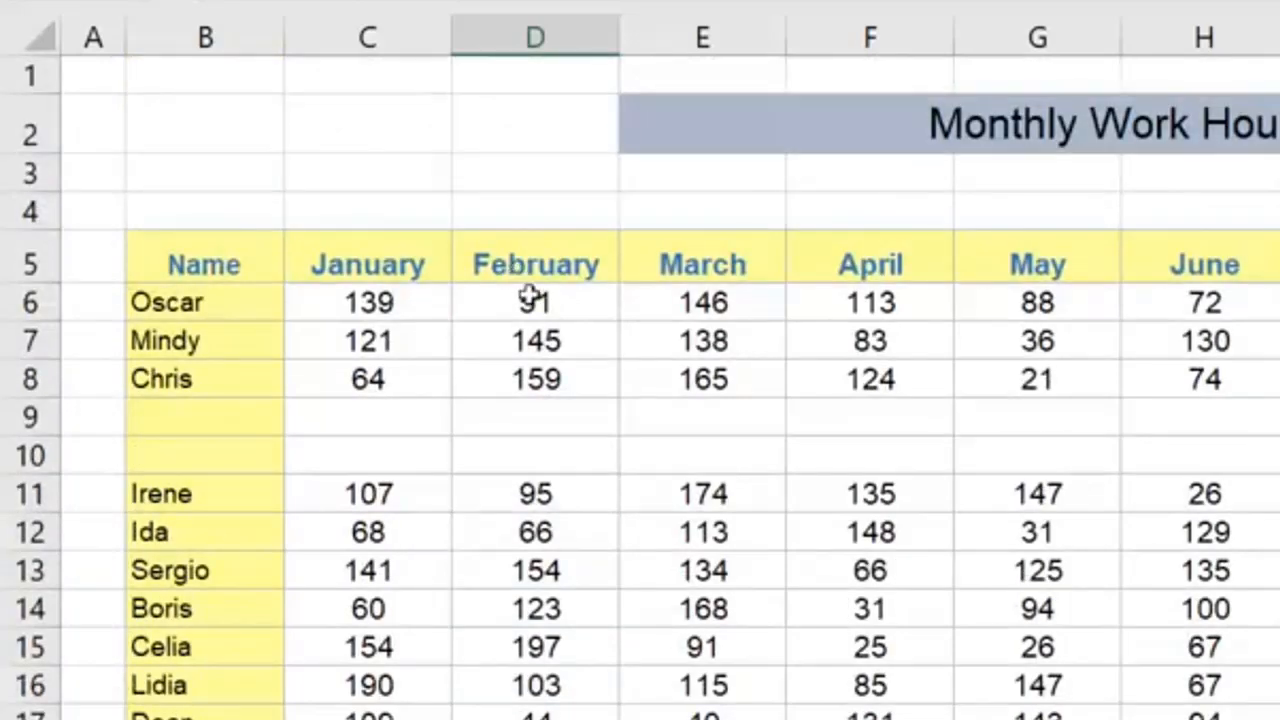
pyautogui.hotkey('ctrl', 'BackSpace')
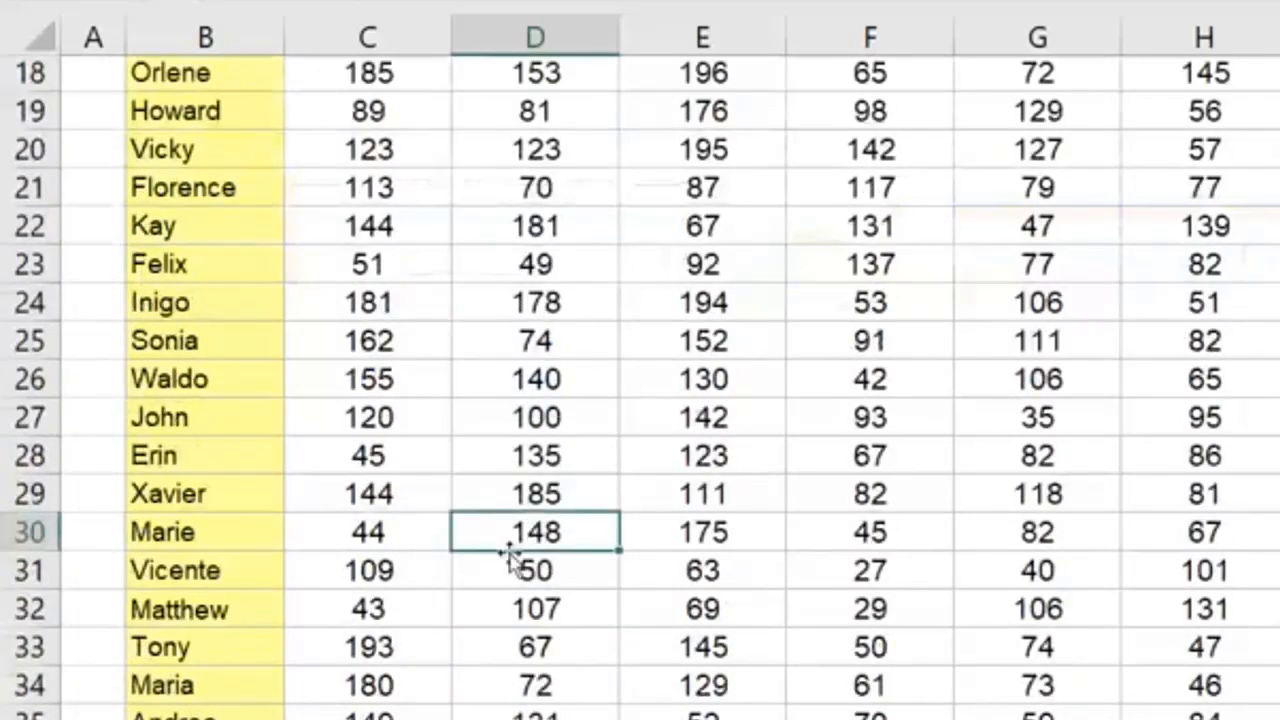
pyautogui.click(703, 262)
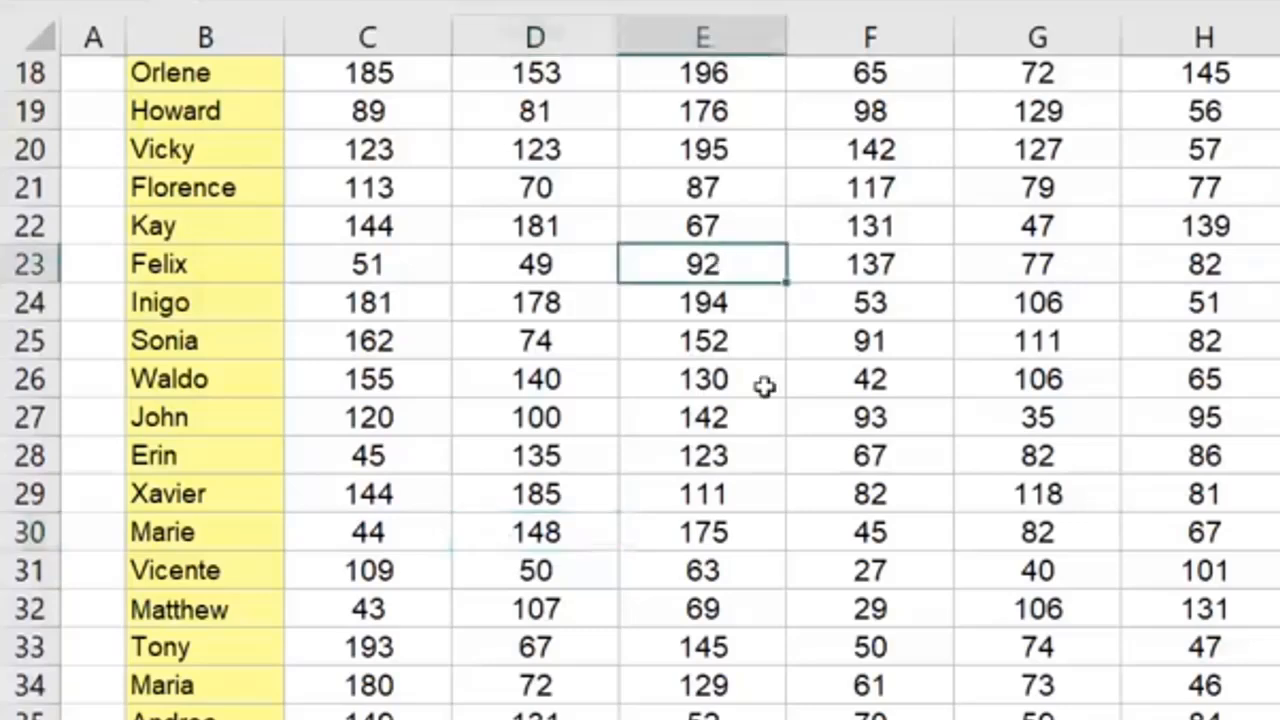
pyautogui.click(766, 386)
pyautogui.scroll(3, 764, 398)
pyautogui.scroll(3, 764, 396)
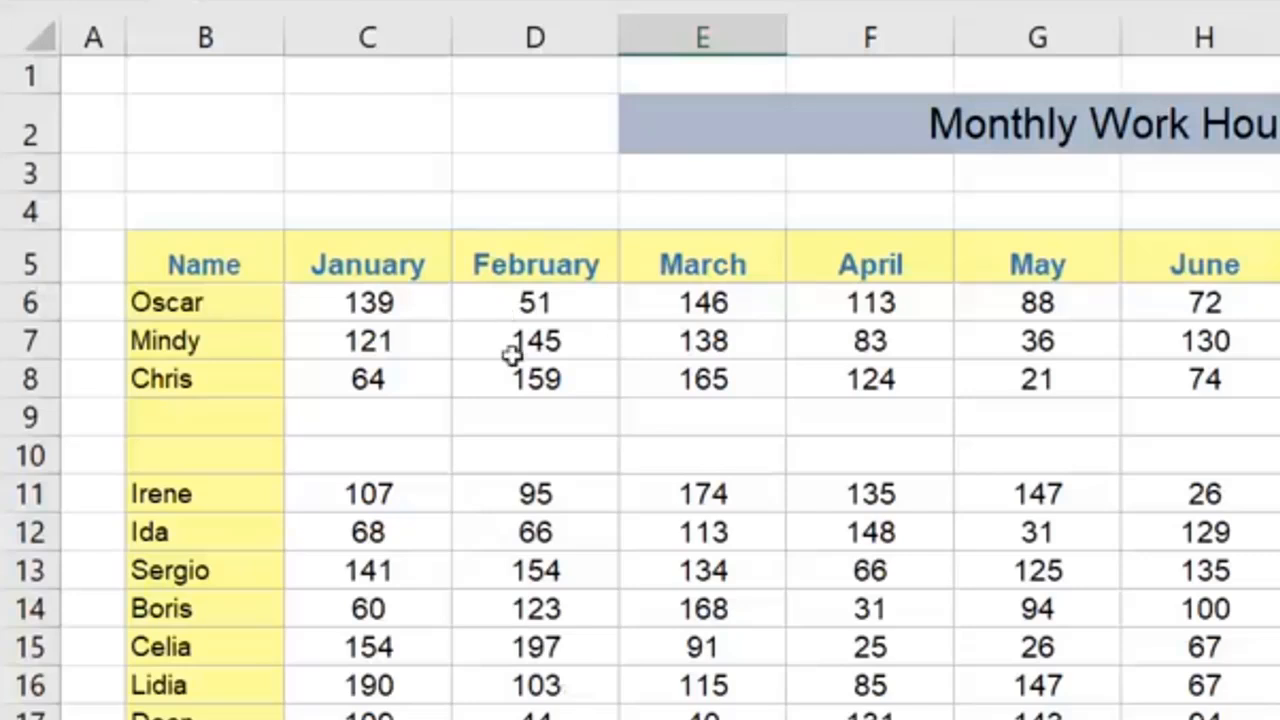
pyautogui.click(588, 352)
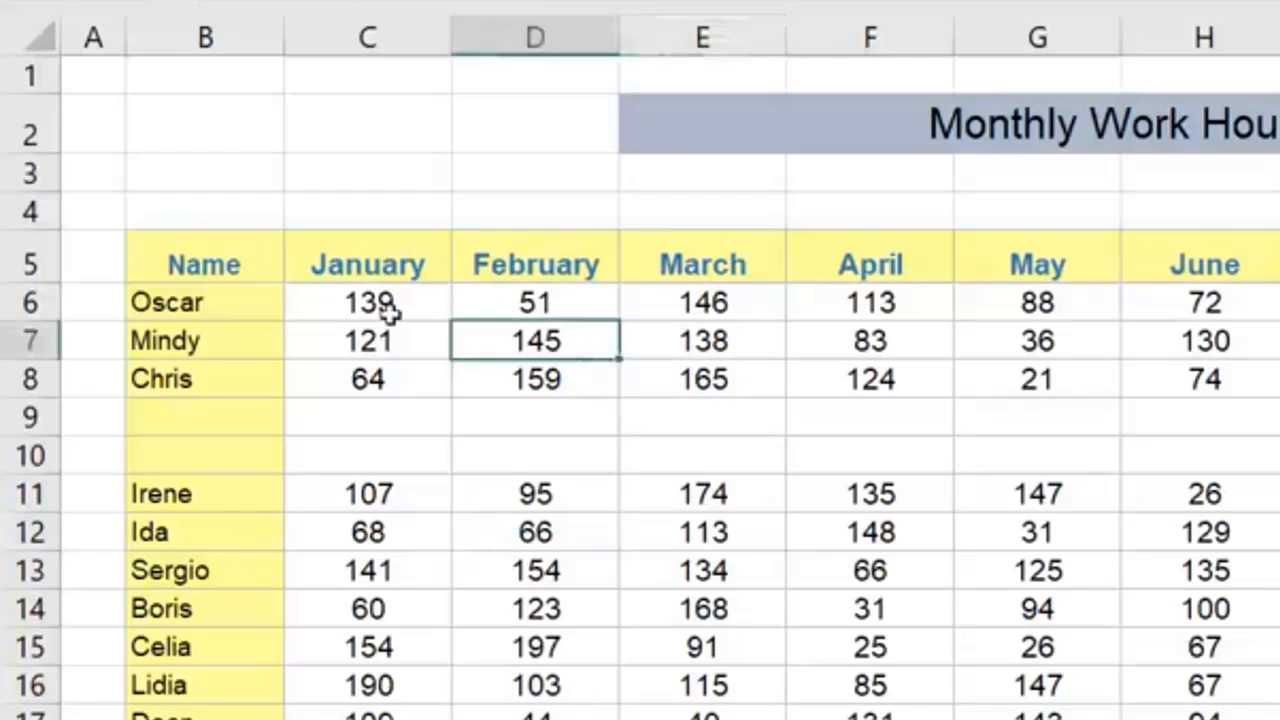
# Step: Freeze the panes above row 6 to keep the title and month headers in view, and check them against the lower rows
pyautogui.click(30, 303)
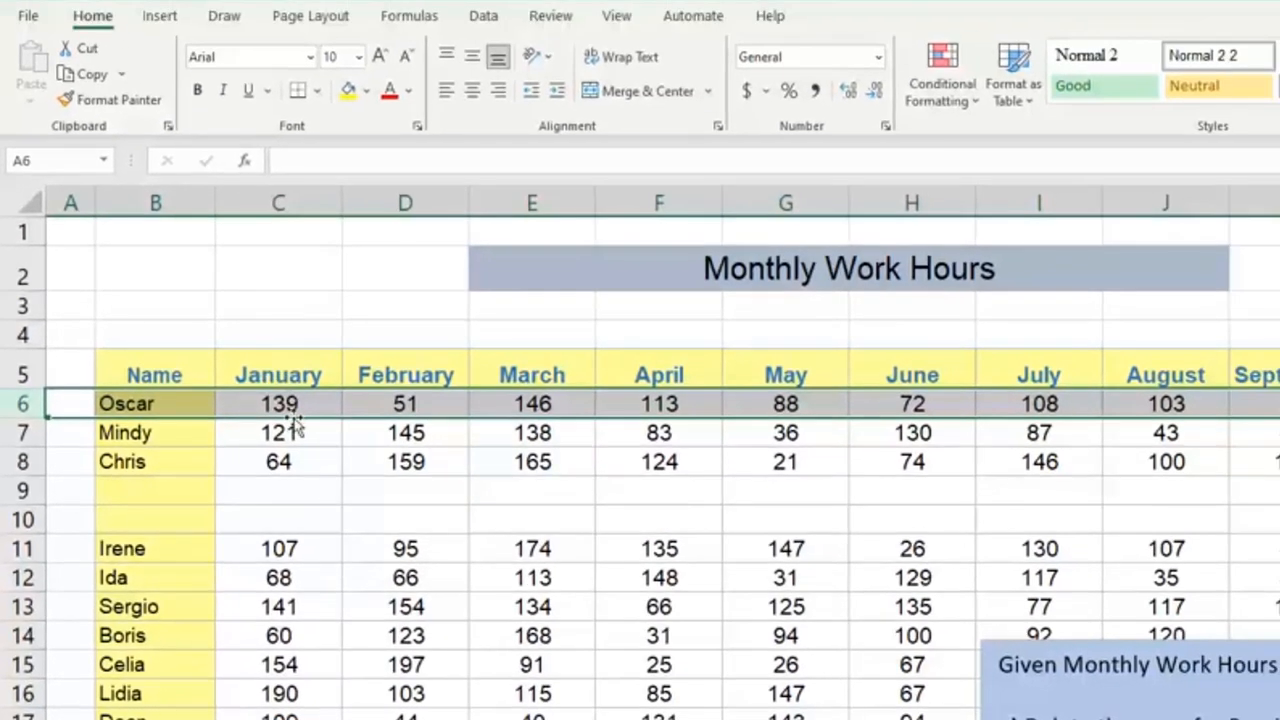
pyautogui.click(288, 500)
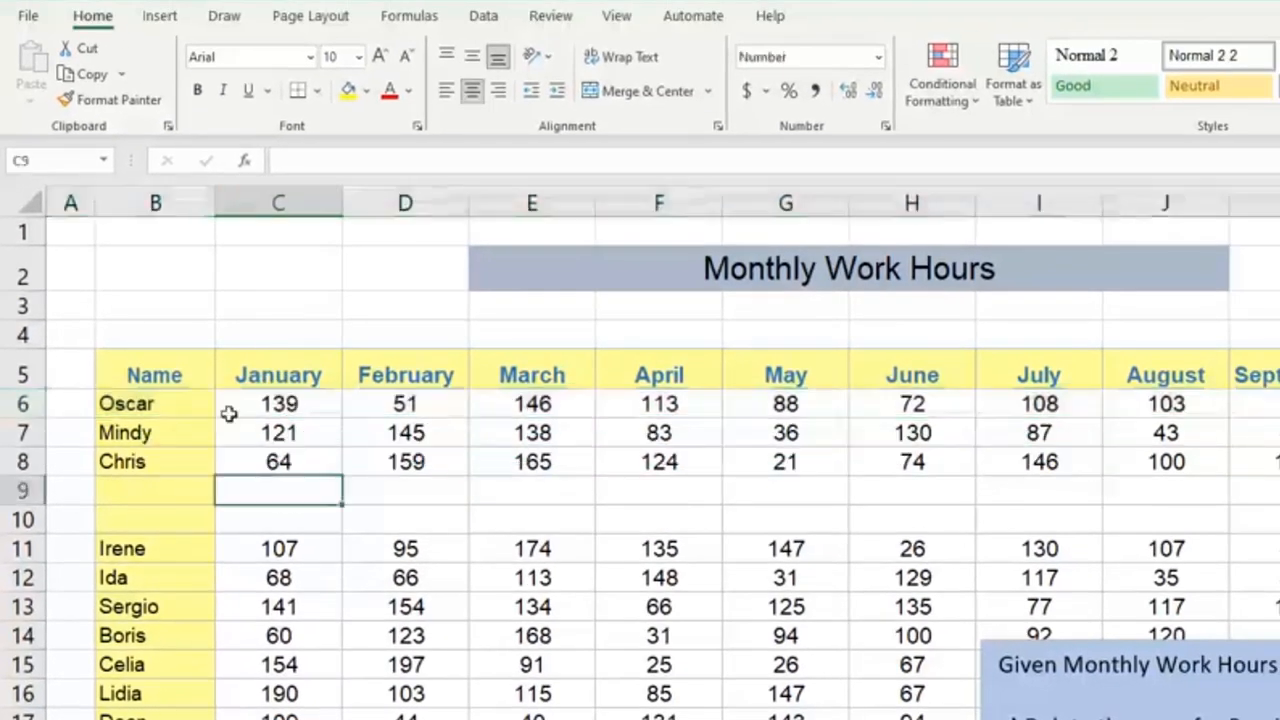
pyautogui.click(22, 404)
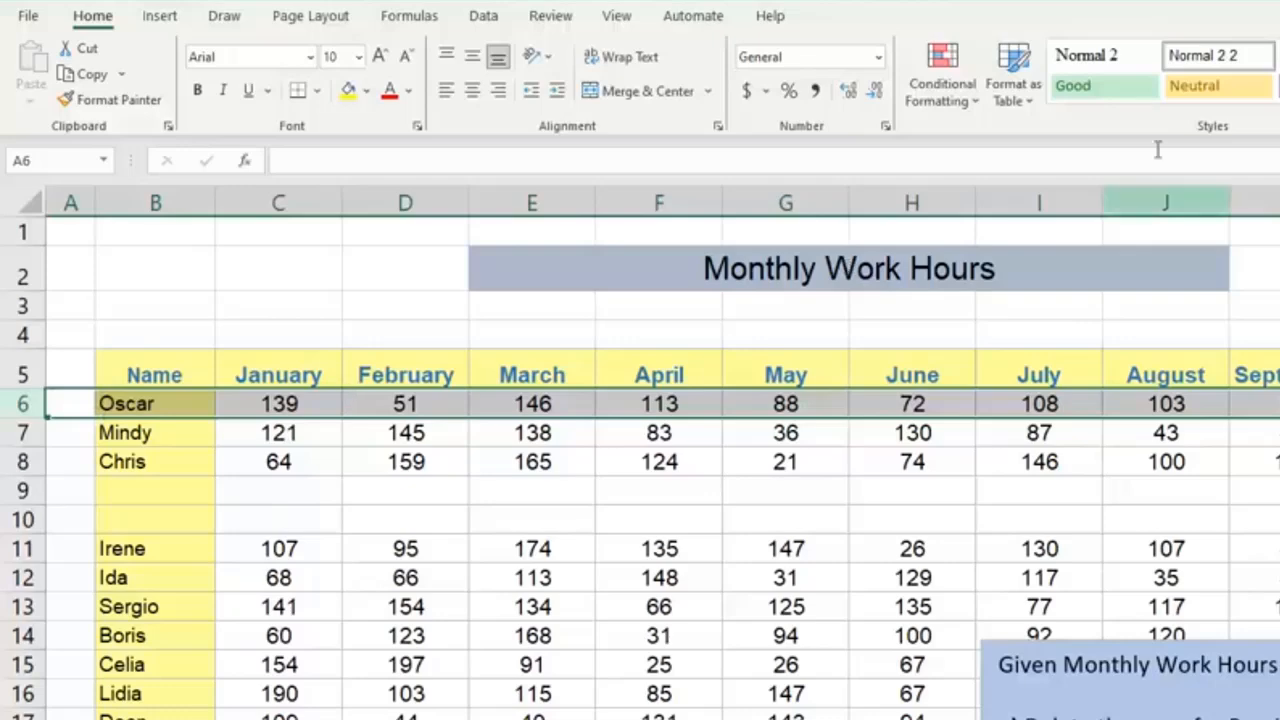
pyautogui.click(617, 20)
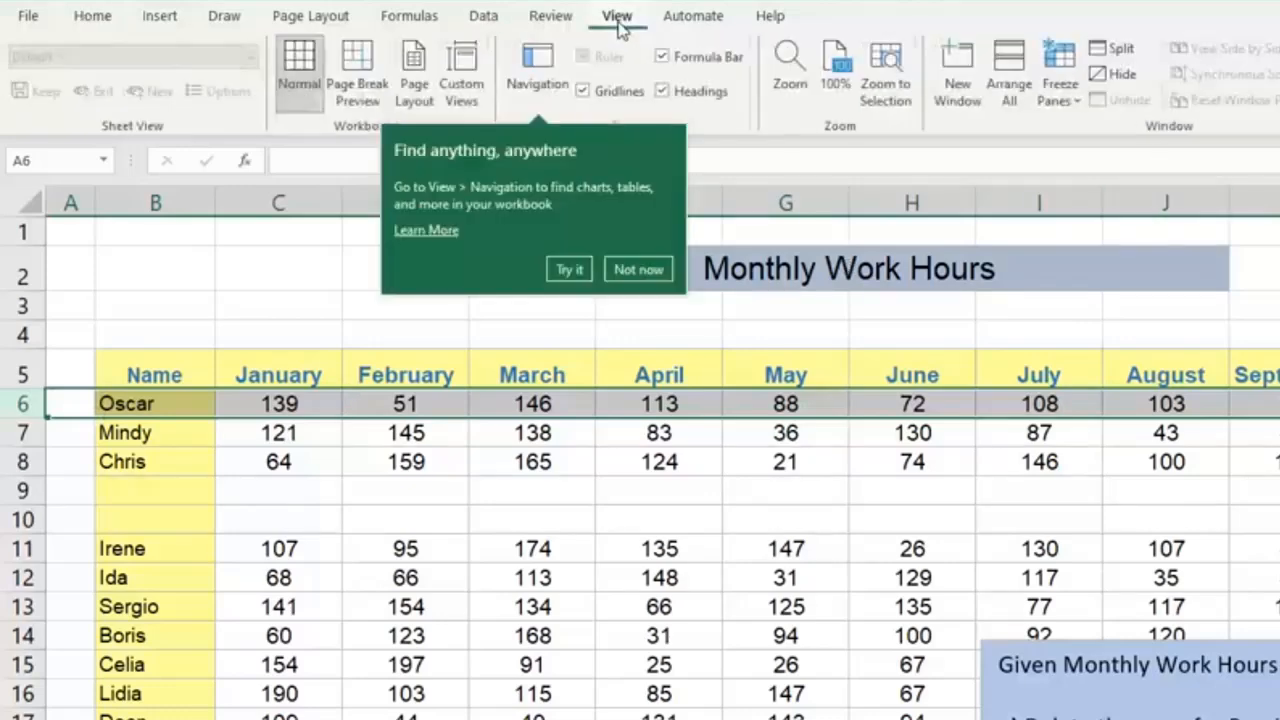
pyautogui.click(1062, 90)
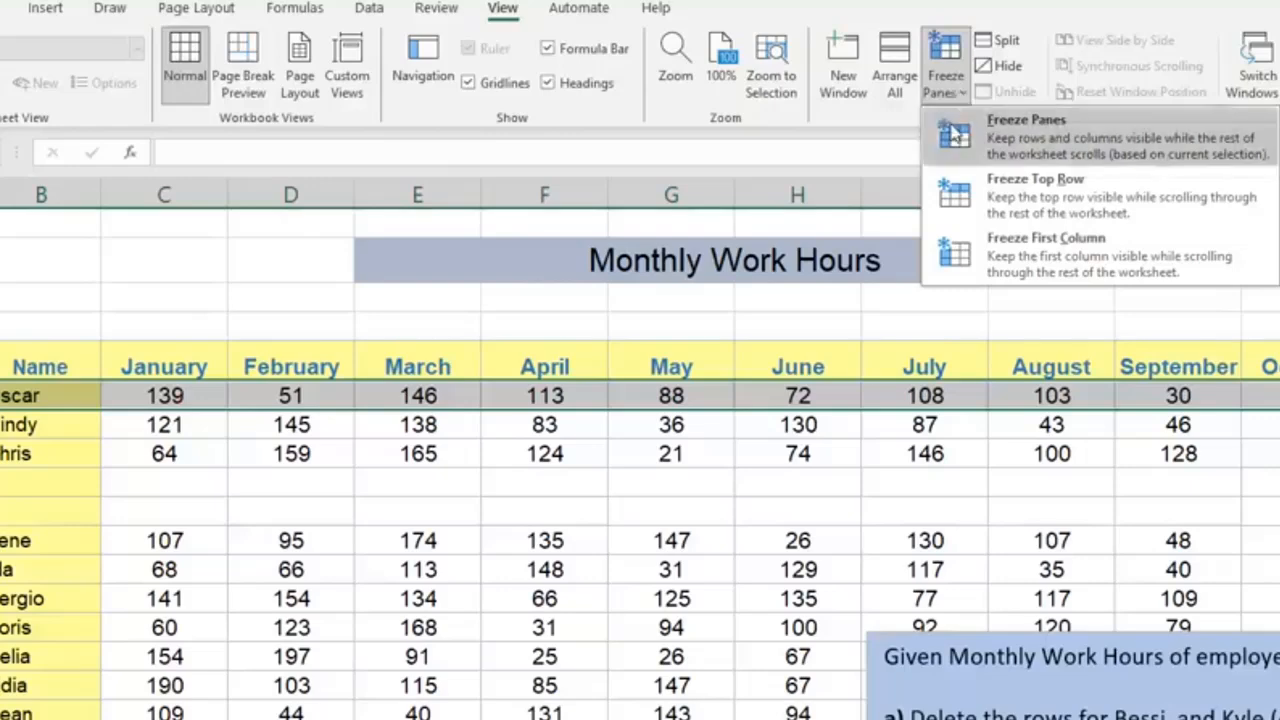
pyautogui.click(953, 133)
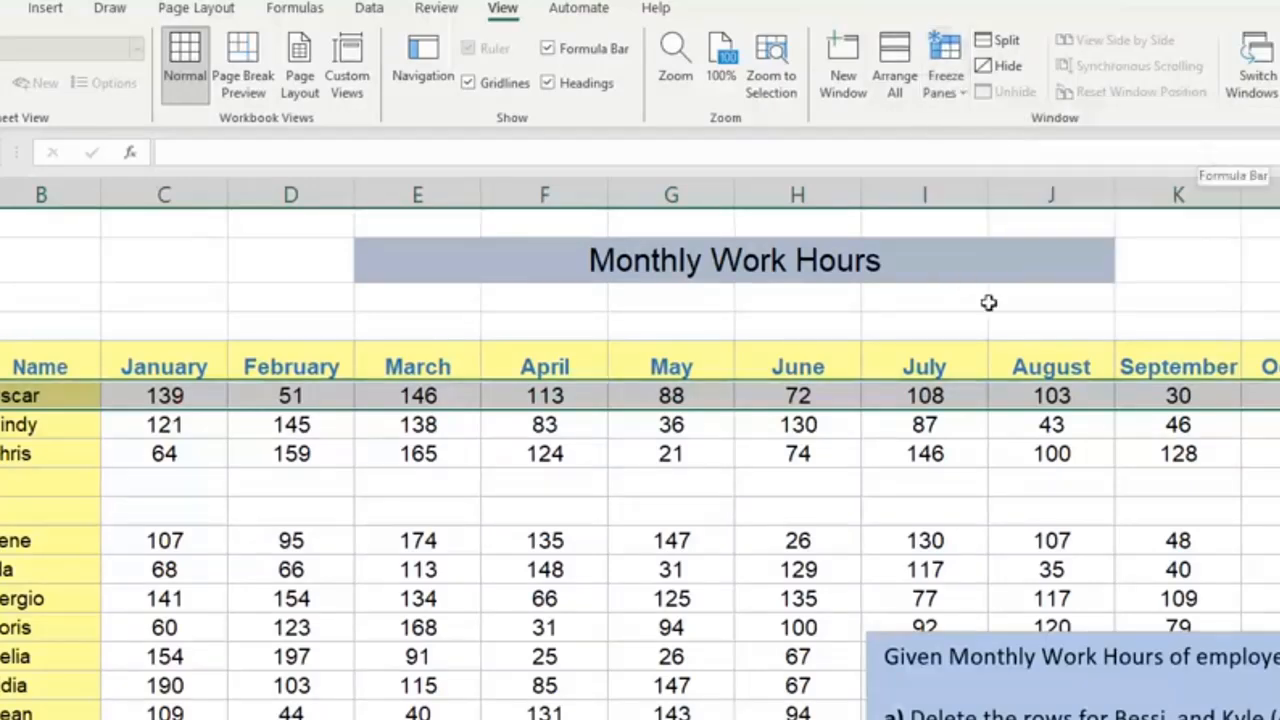
pyautogui.click(544, 540)
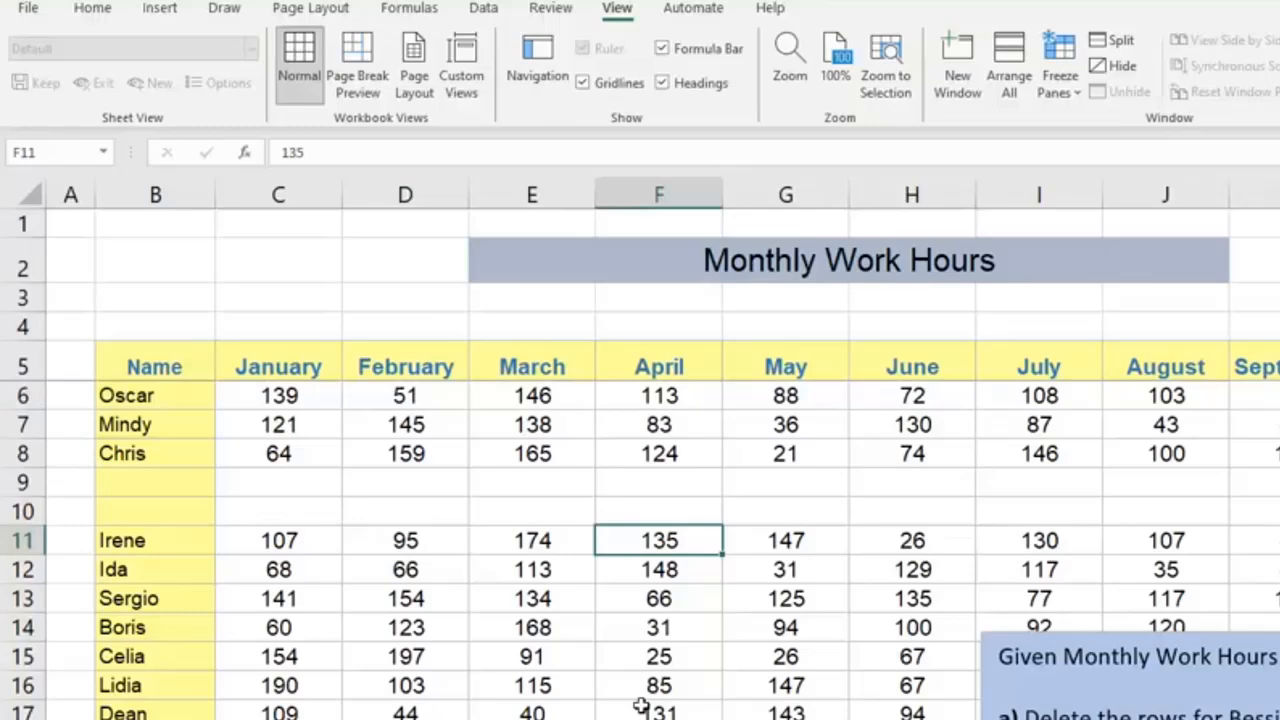
pyautogui.scroll(-13, 640, 706)
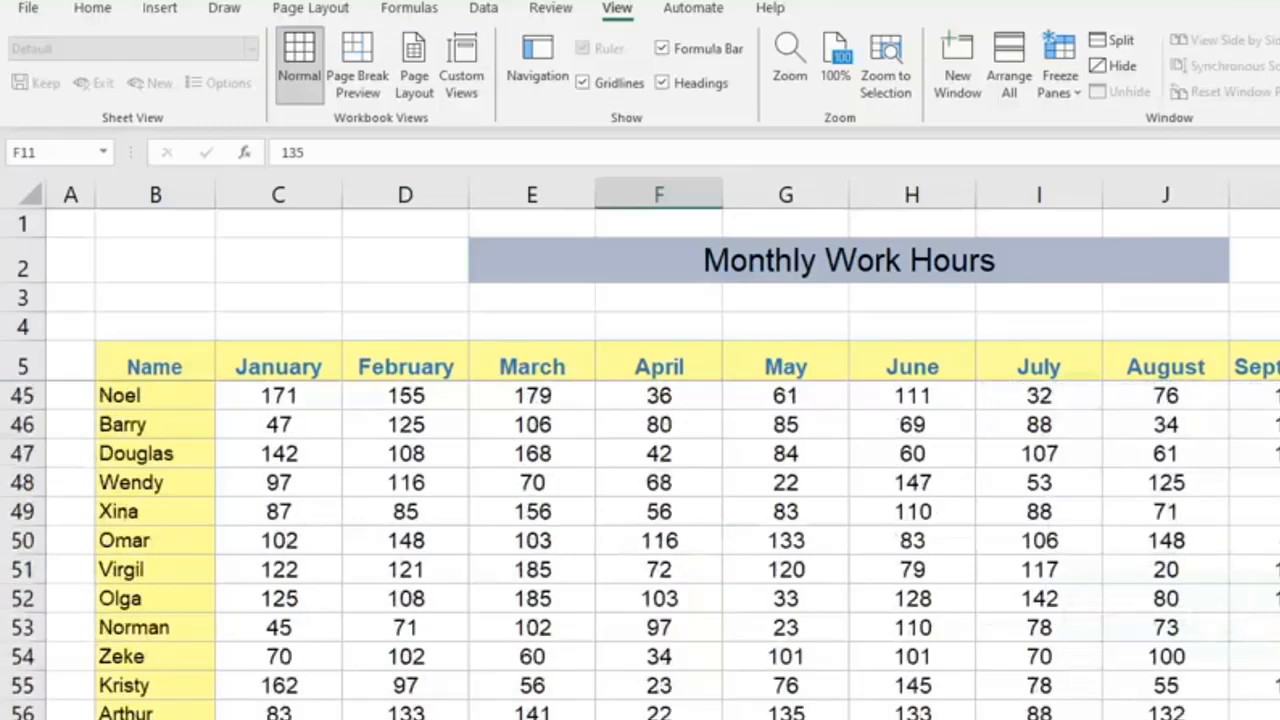
pyautogui.scroll(13, 640, 550)
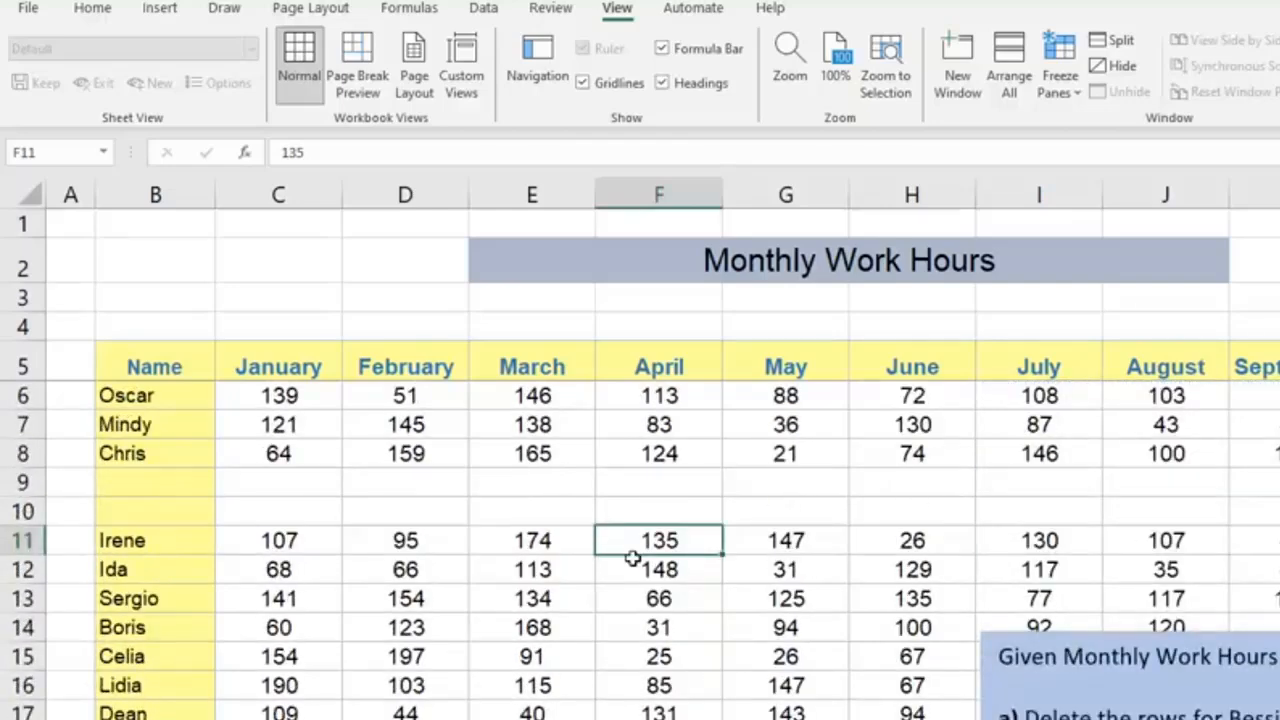
pyautogui.click(605, 460)
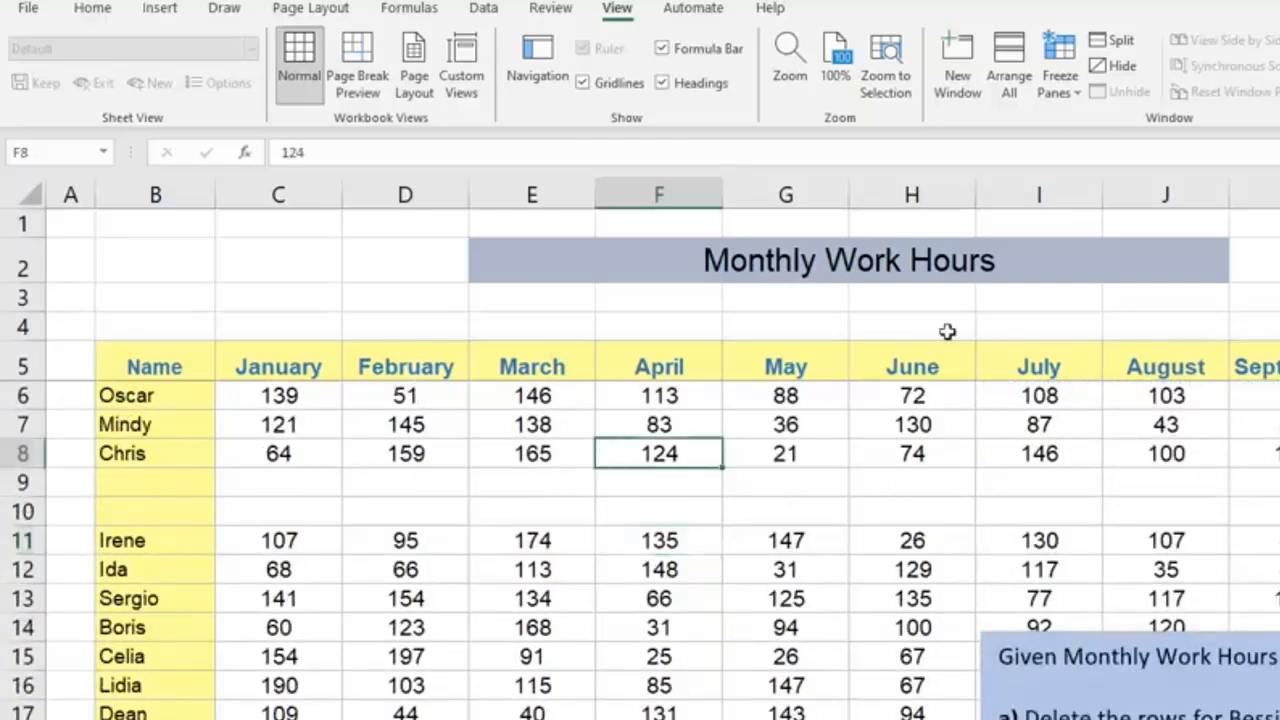
# Step: Review the available Freeze Panes options and select the whole of row 1
pyautogui.click(1060, 88)
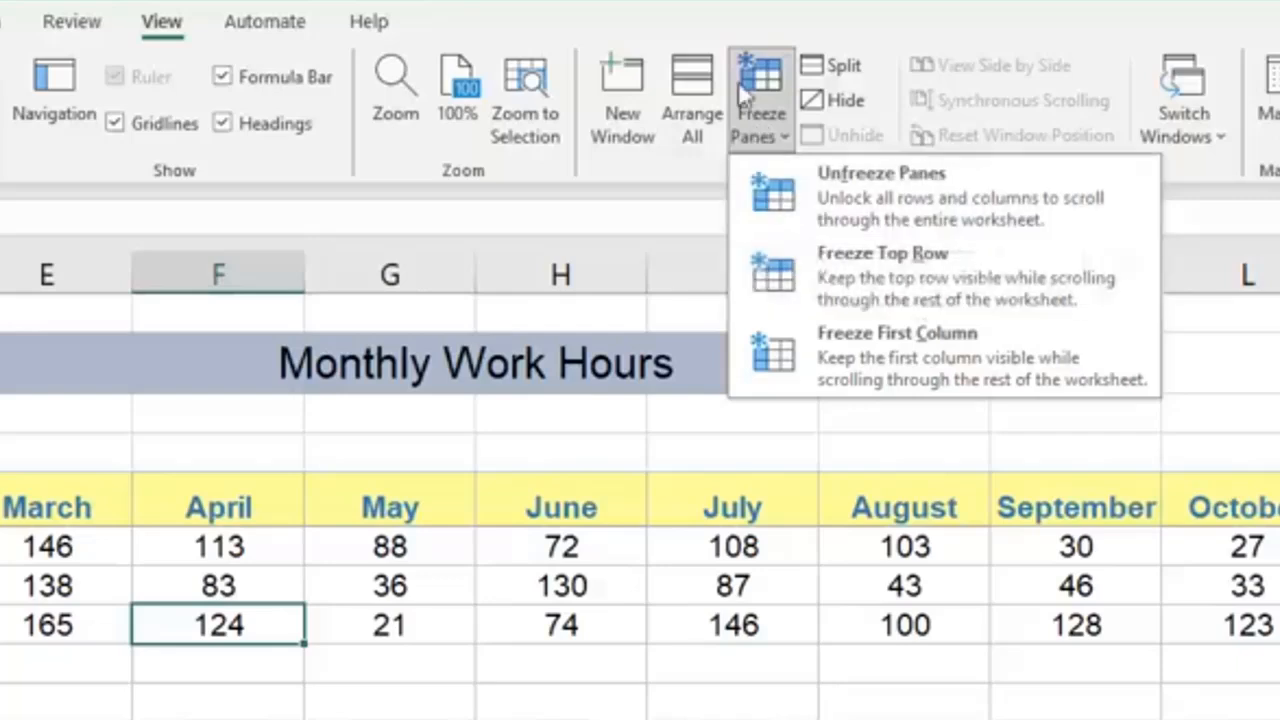
pyautogui.click(17, 693)
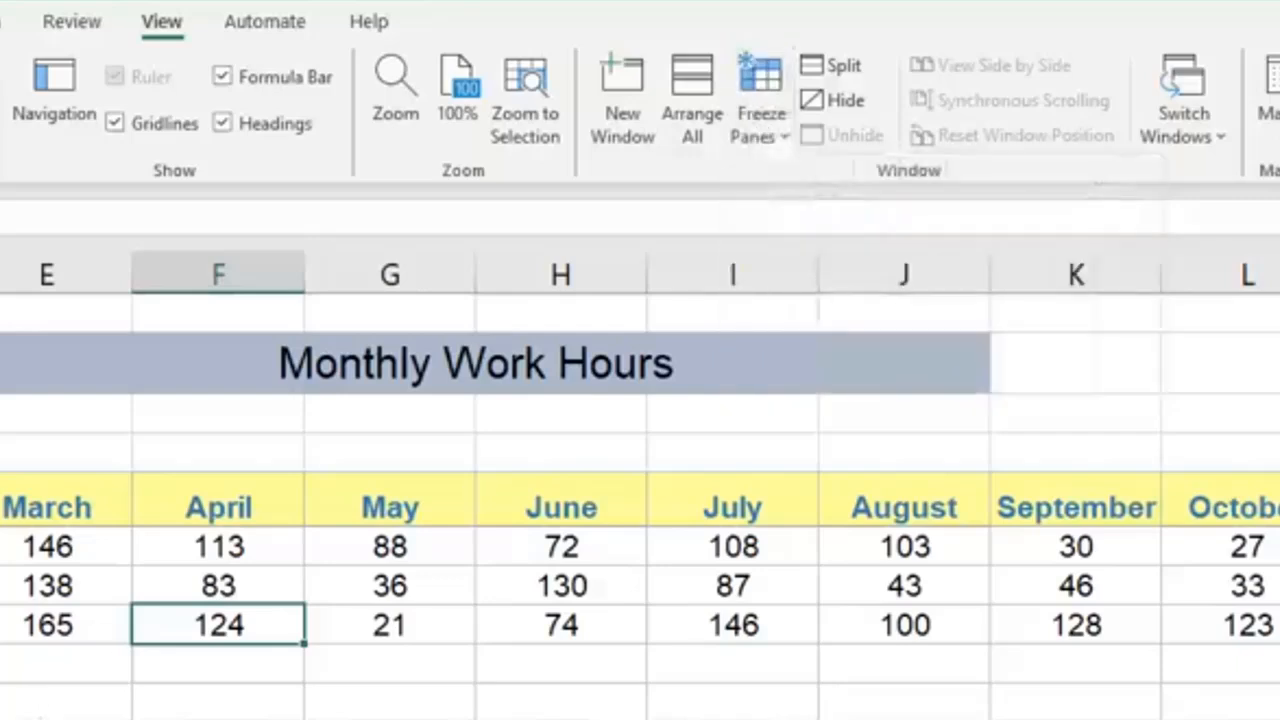
pyautogui.moveTo(110, 311); pyautogui.dragTo(1275, 311)
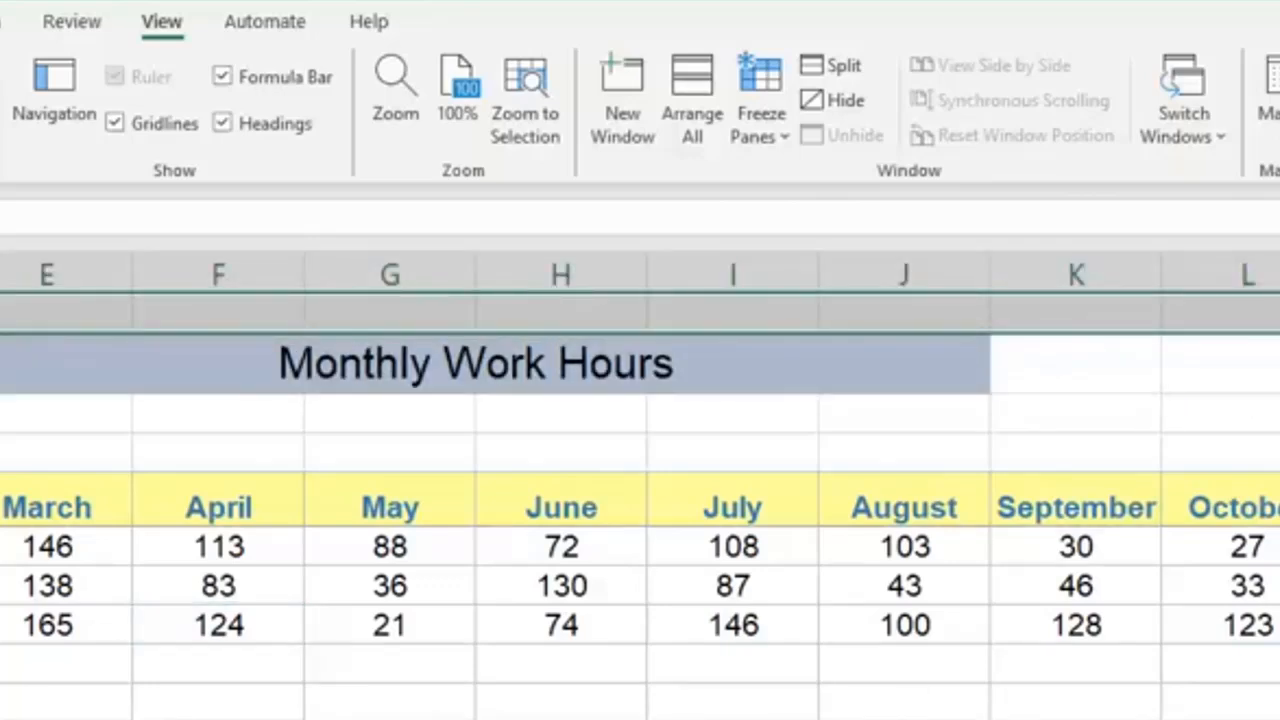
# Step: Review the Freeze Panes options for freezing the top row and the first column
pyautogui.click(354, 694)
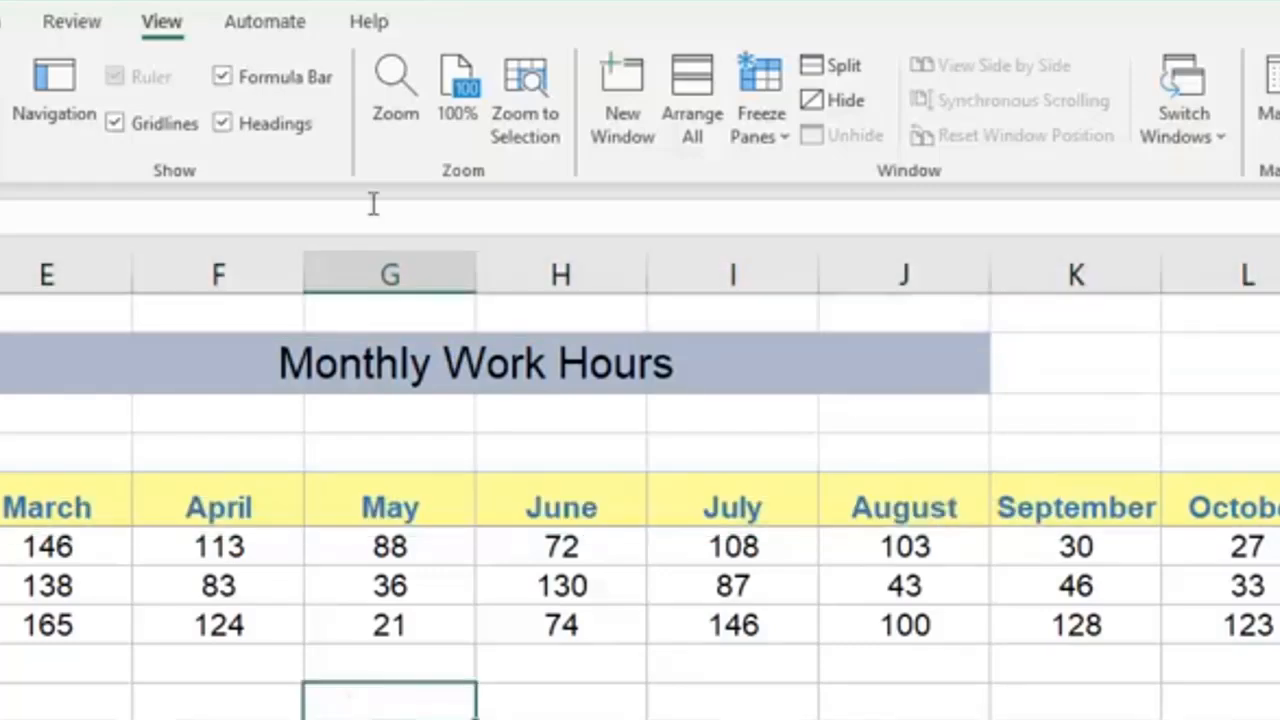
pyautogui.click(770, 110)
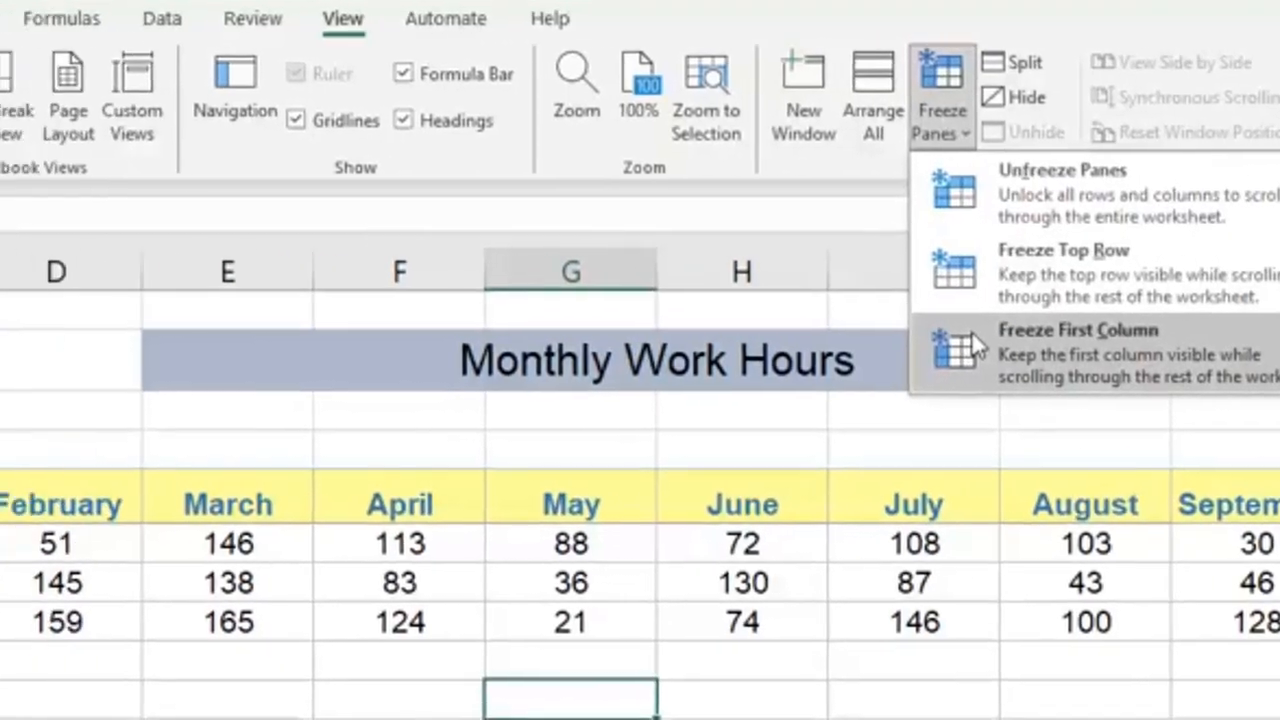
pyautogui.click(790, 345)
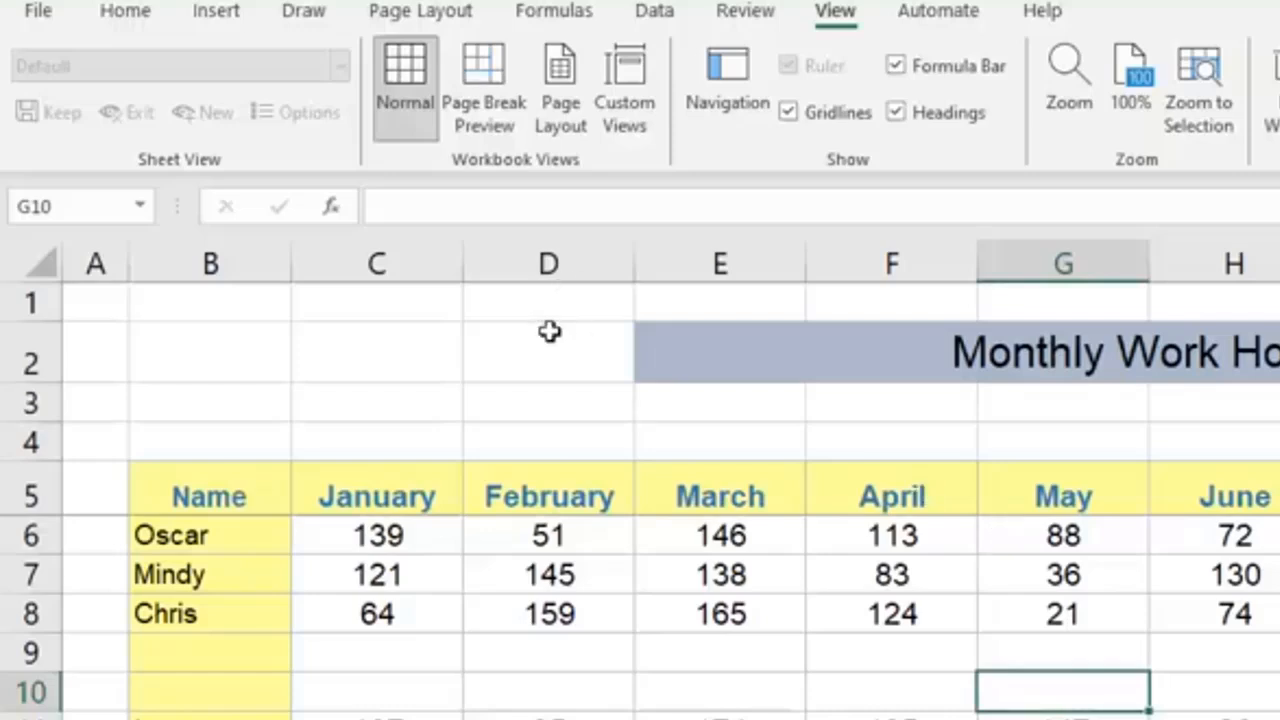
# Step: Select the whole of column B together with row 5 to mark the names column and month header row
pyautogui.click(575, 719)
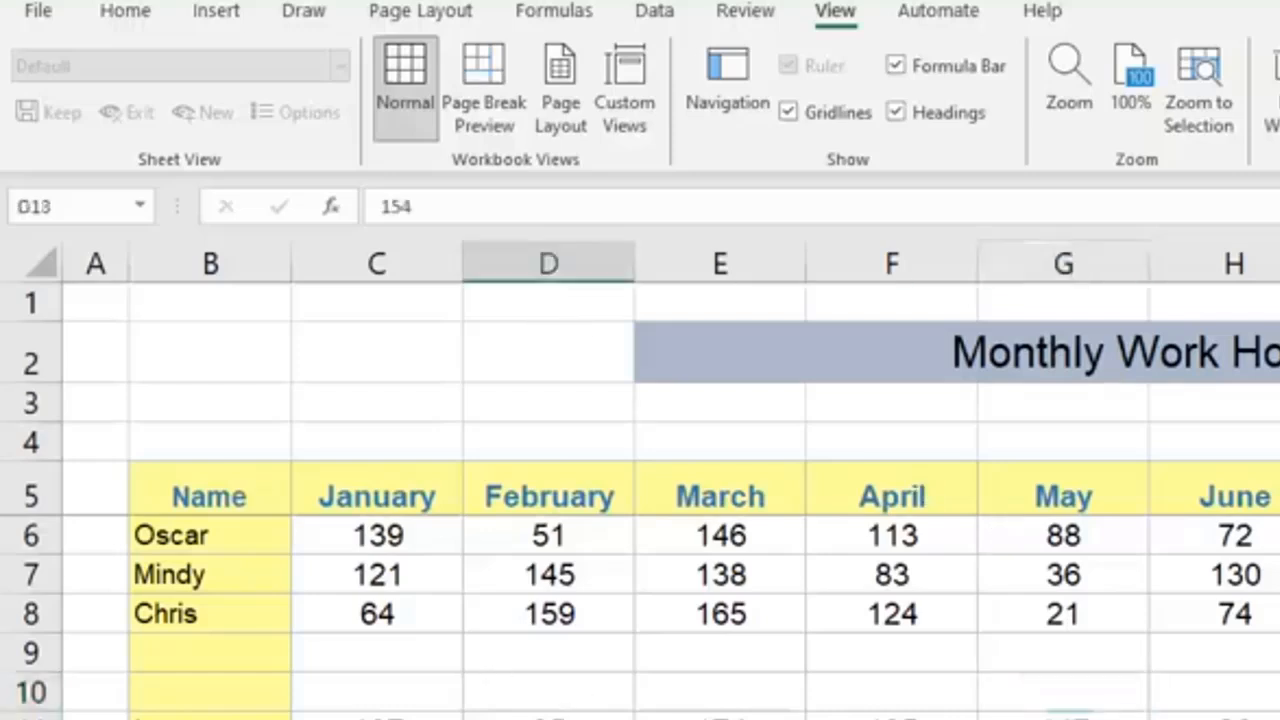
pyautogui.click(207, 262)
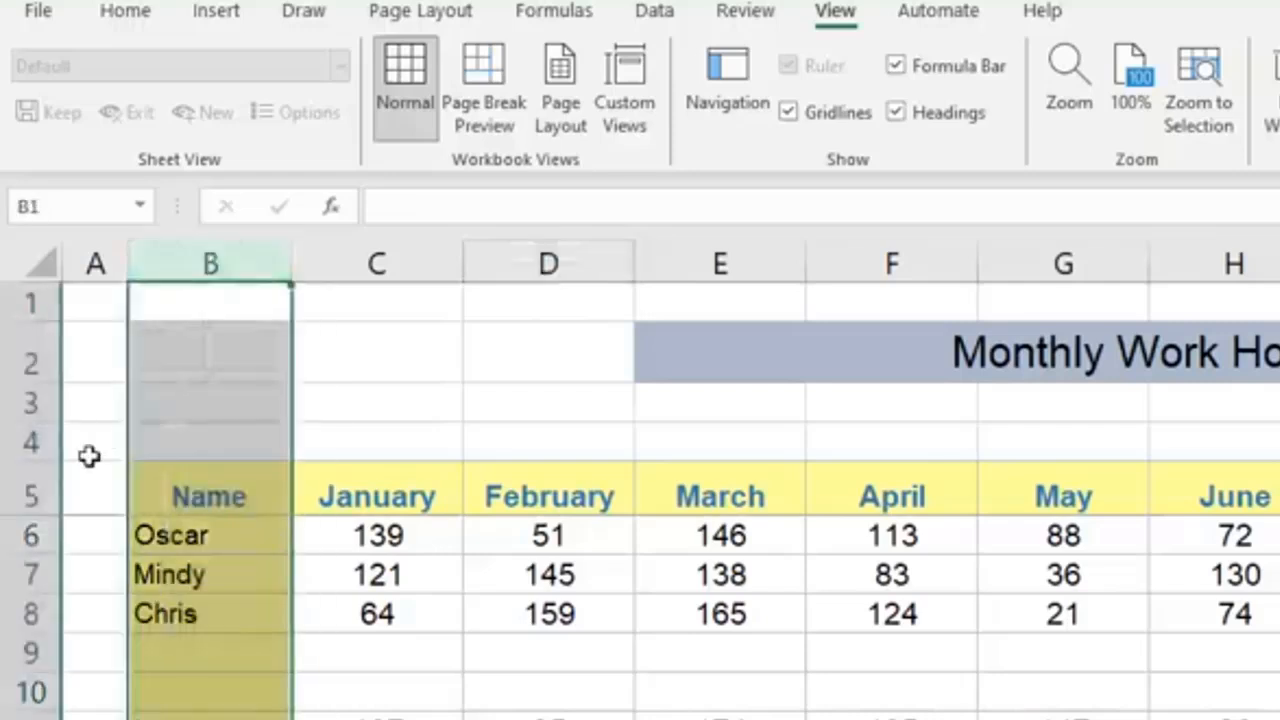
pyautogui.keyDown('ctrl'); pyautogui.click(30, 490); pyautogui.keyUp('ctrl')
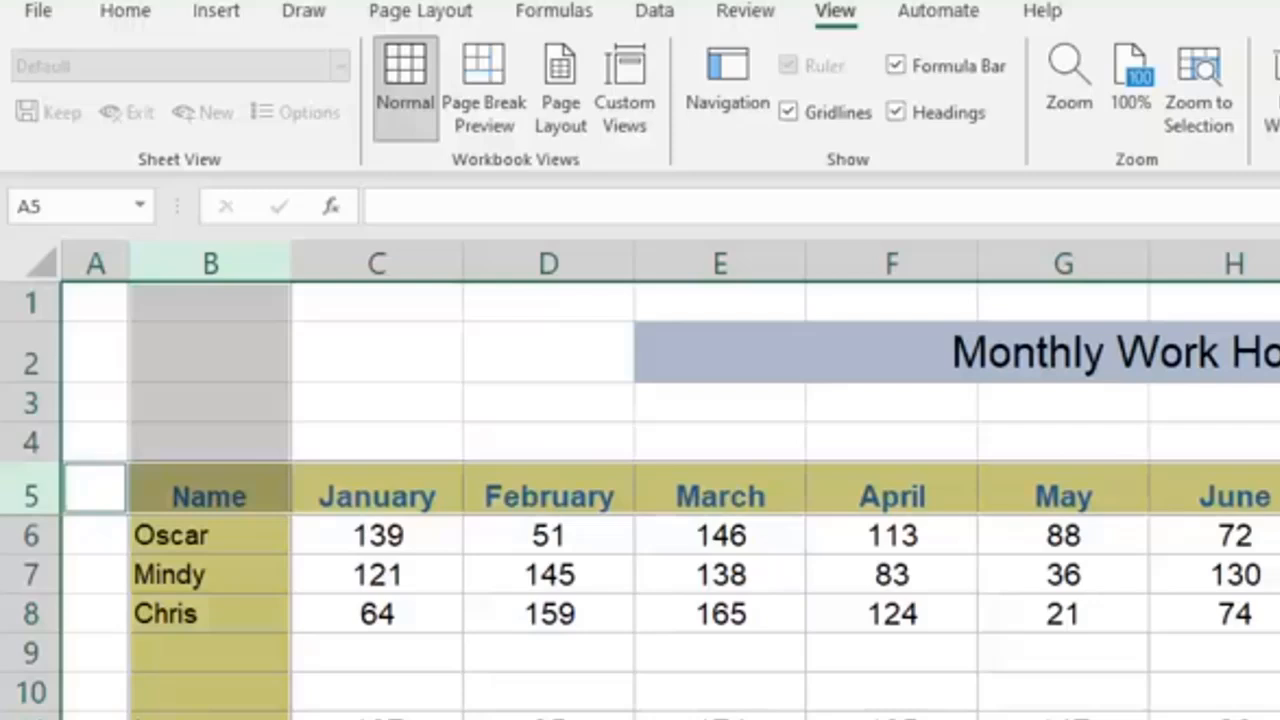
# Step: Select cell C6 and unfreeze the existing panes
pyautogui.click(340, 537)
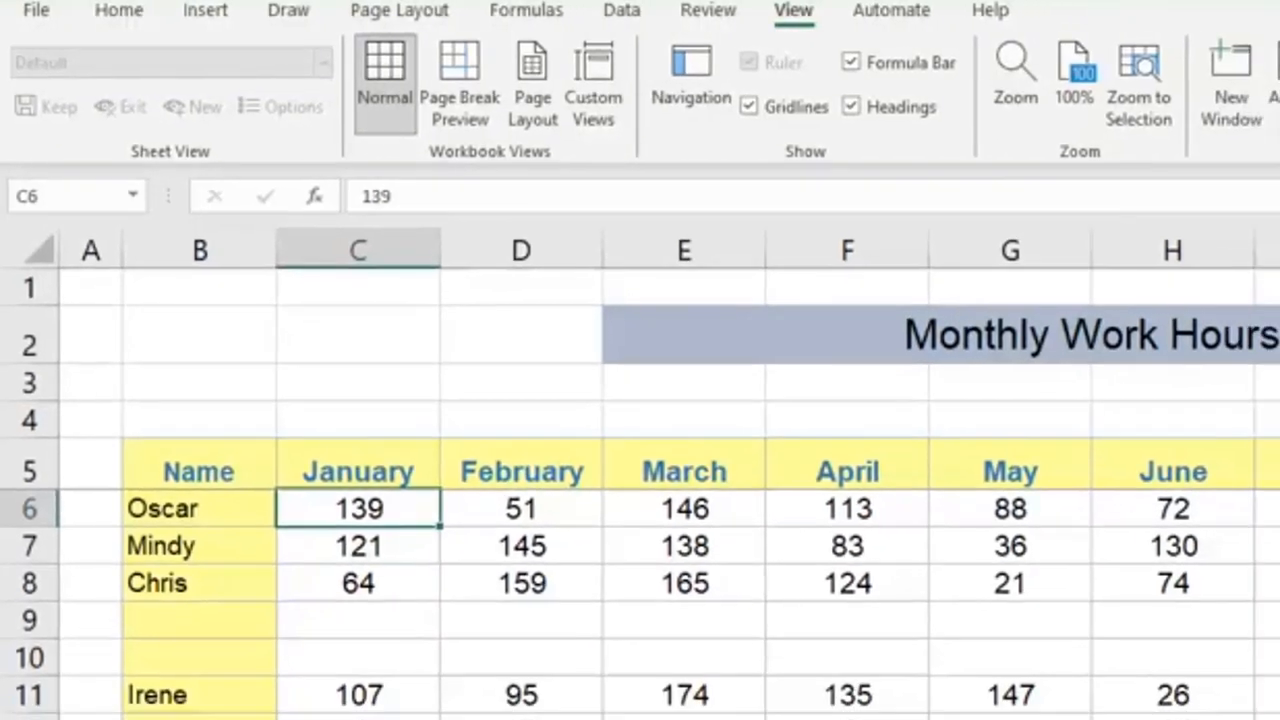
pyautogui.click(1062, 80)
pyautogui.click(1070, 140)
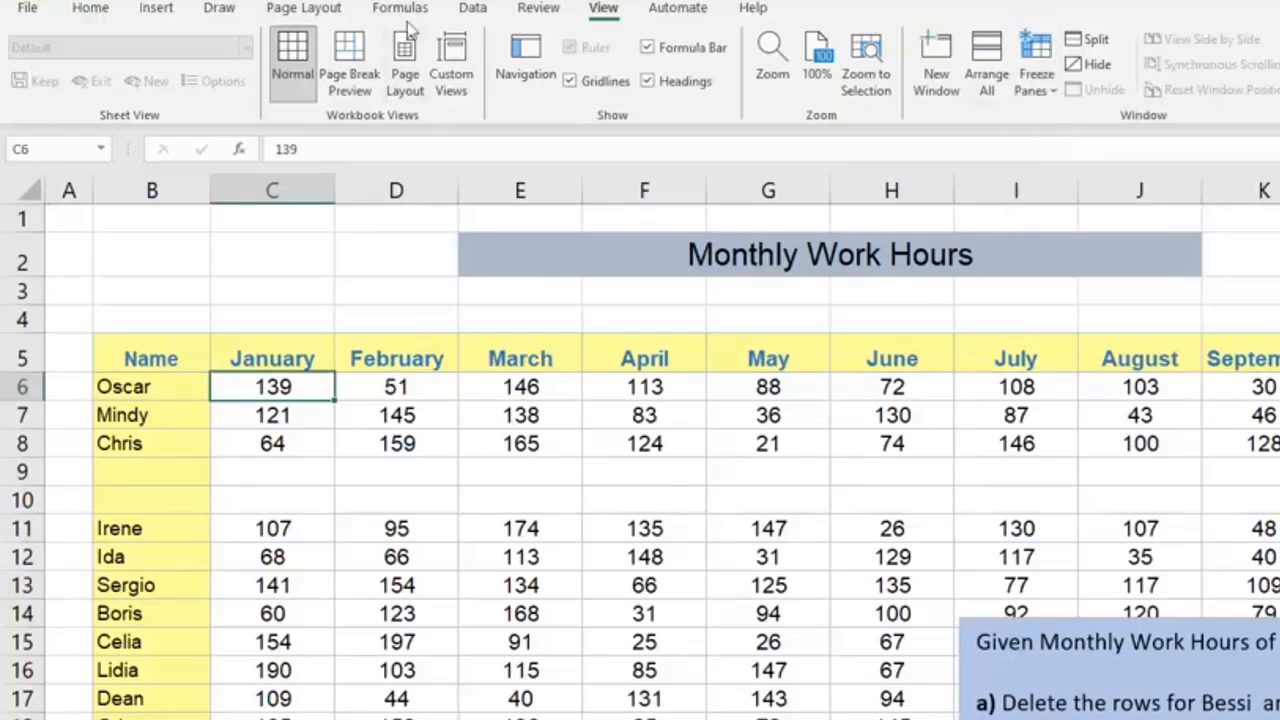
# Step: Freeze the panes at cell C6 to keep both the names column and the month header row in view
pyautogui.click(240, 483)
pyautogui.click(229, 386)
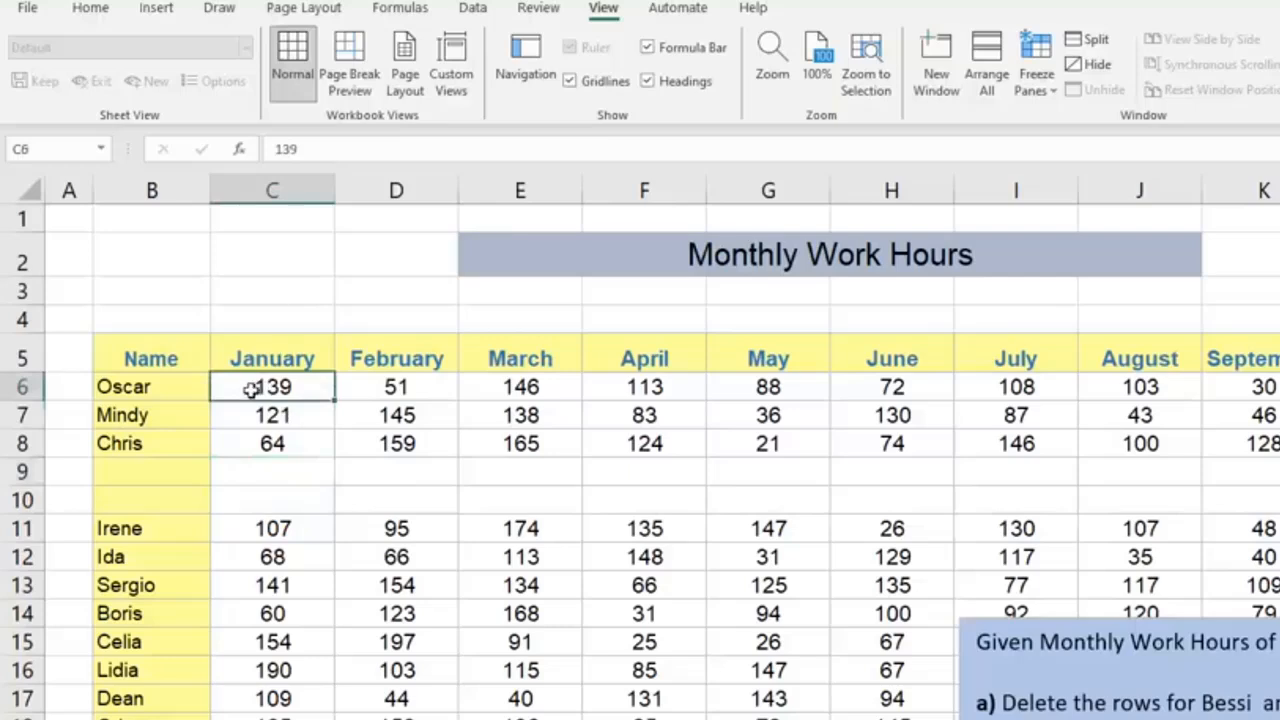
pyautogui.click(1032, 74)
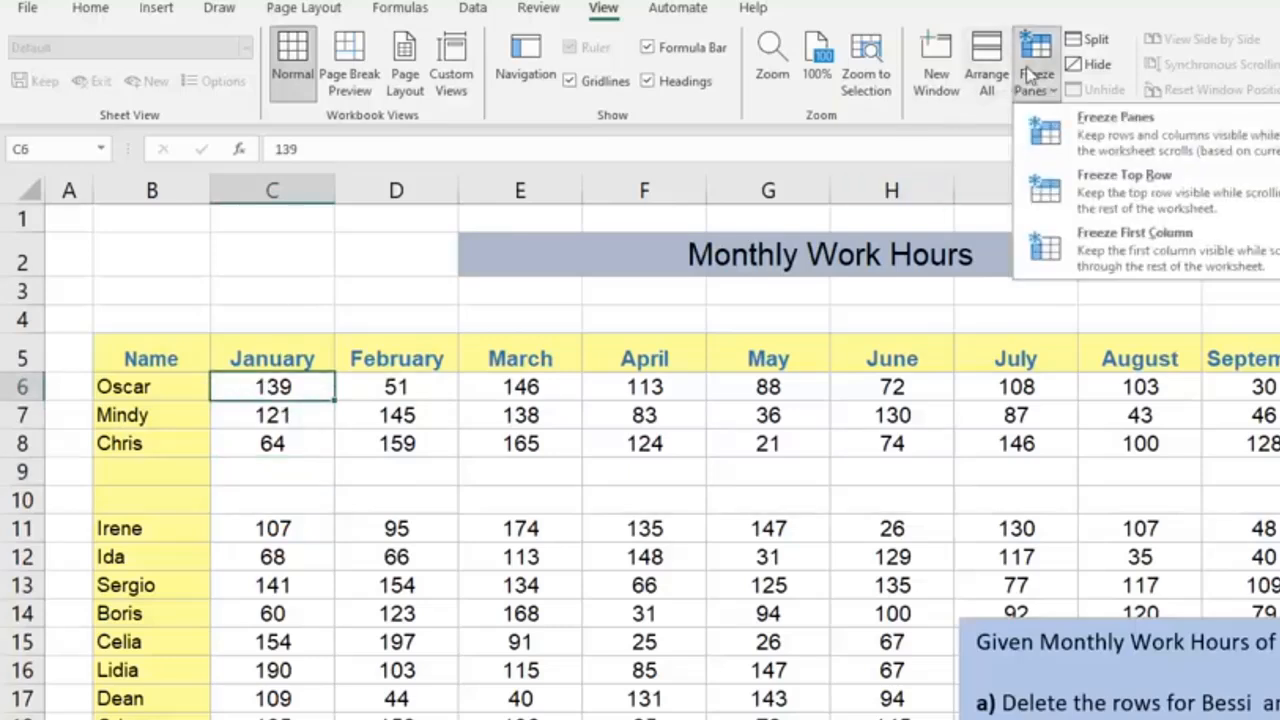
pyautogui.click(1056, 155)
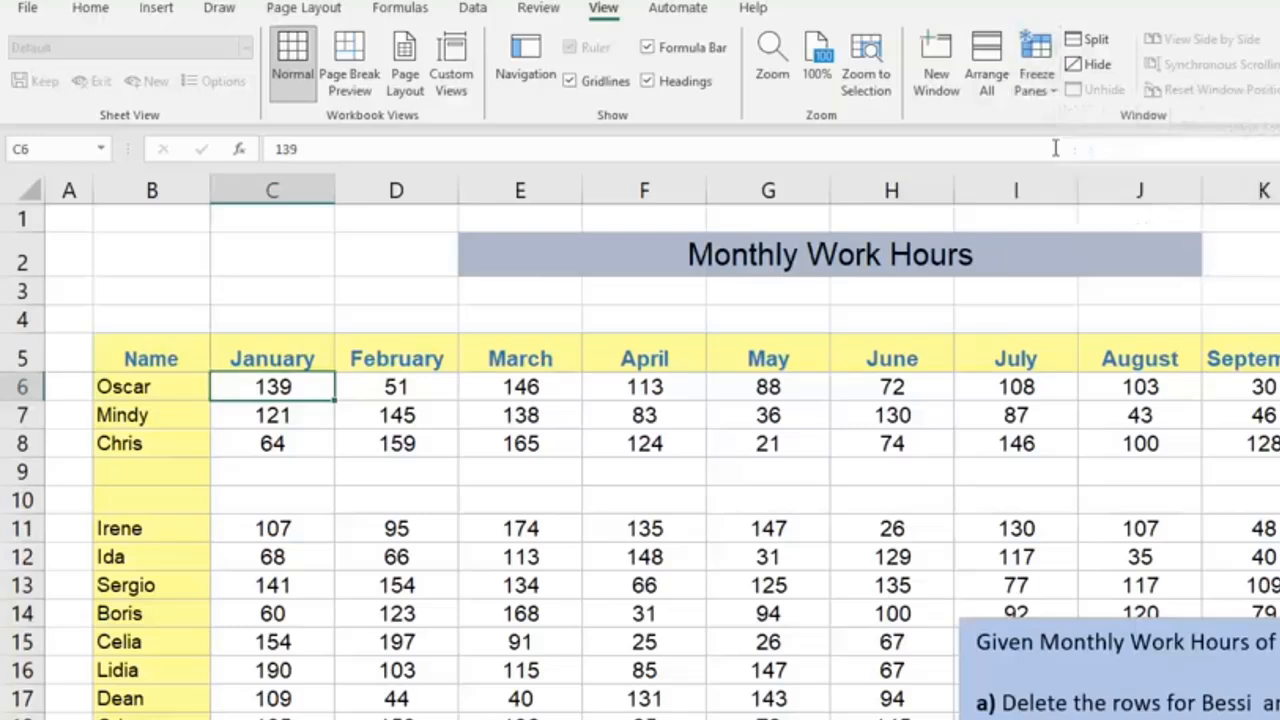
# Step: Check the names column and month header row against the last months and the lowest rows of the table
pyautogui.click(462, 583)
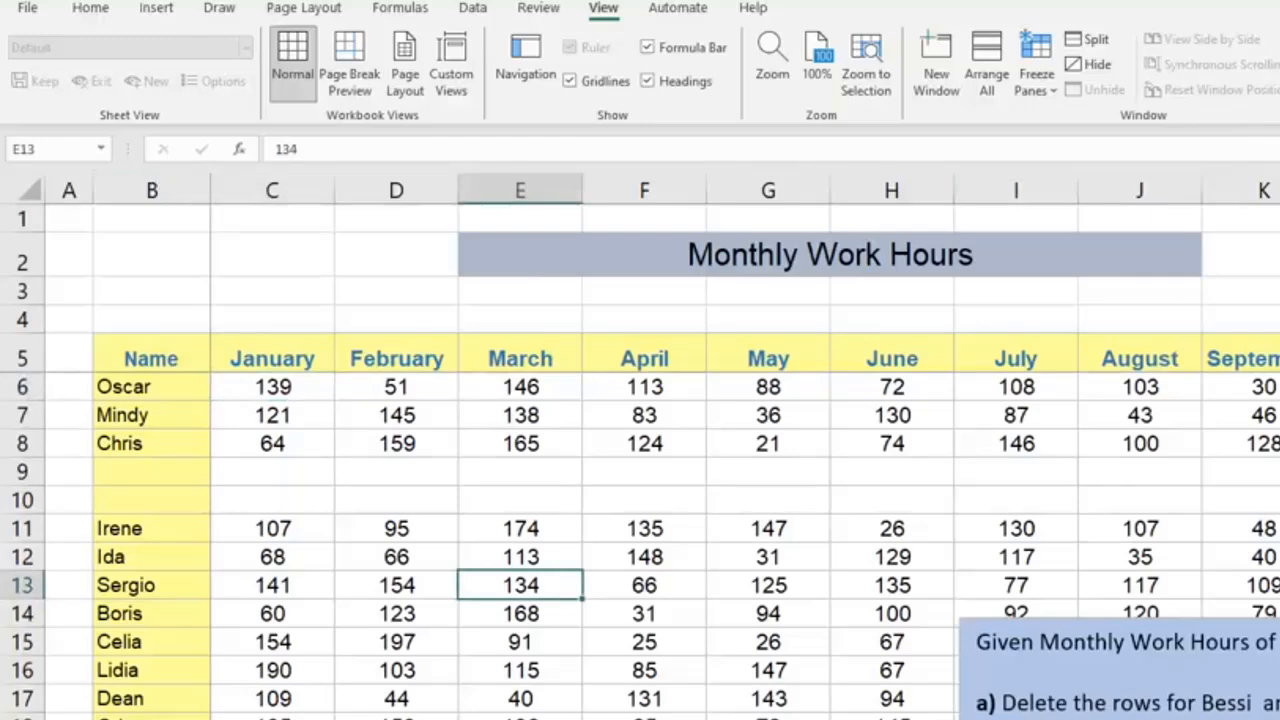
pyautogui.hscroll(8, 630, 455)
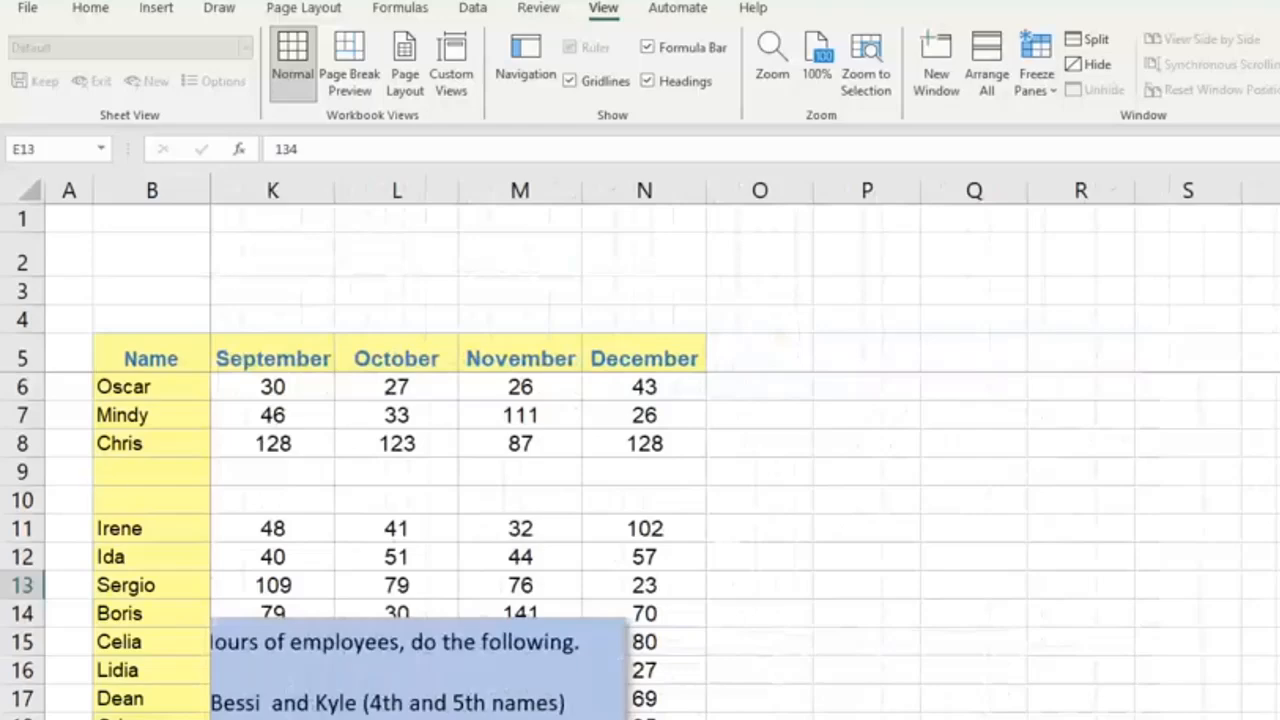
pyautogui.scroll(-18, 840, 550)
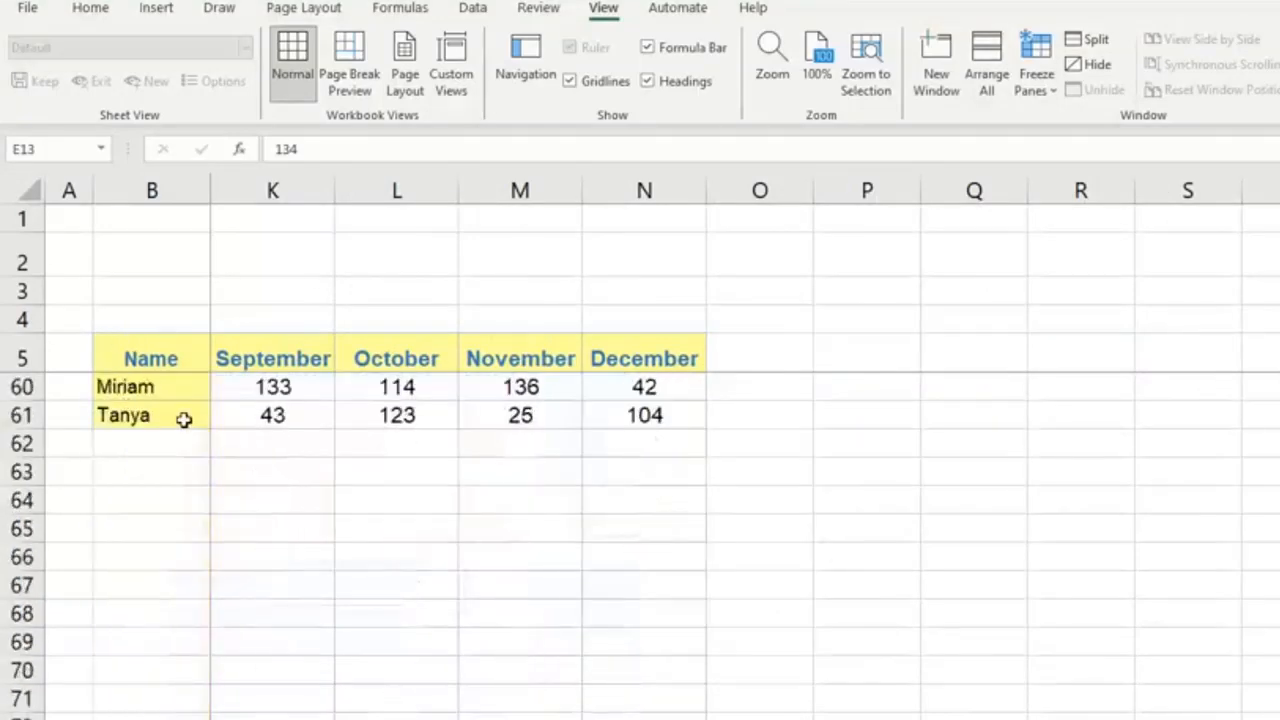
pyautogui.scroll(3, 185, 418)
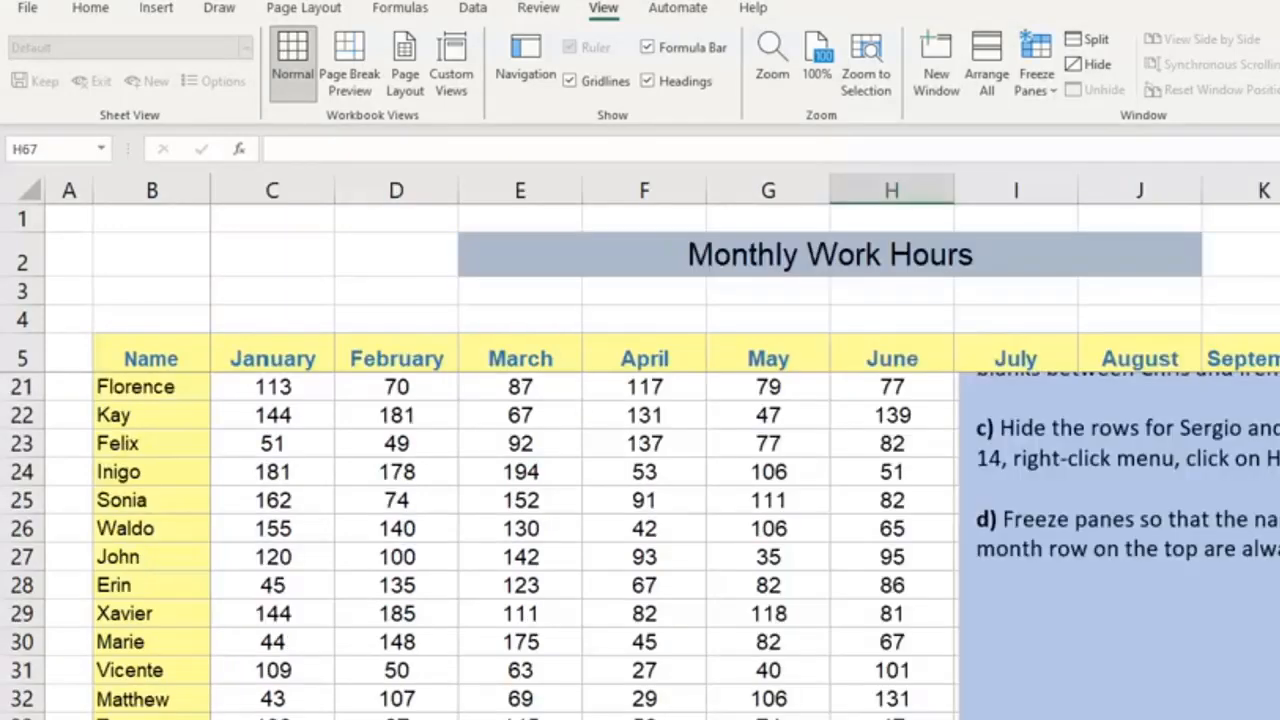
# Step: Open the worksheet with monthly revenue and cost and look at the exercise instructions in its text box
pyautogui.click(396, 714)
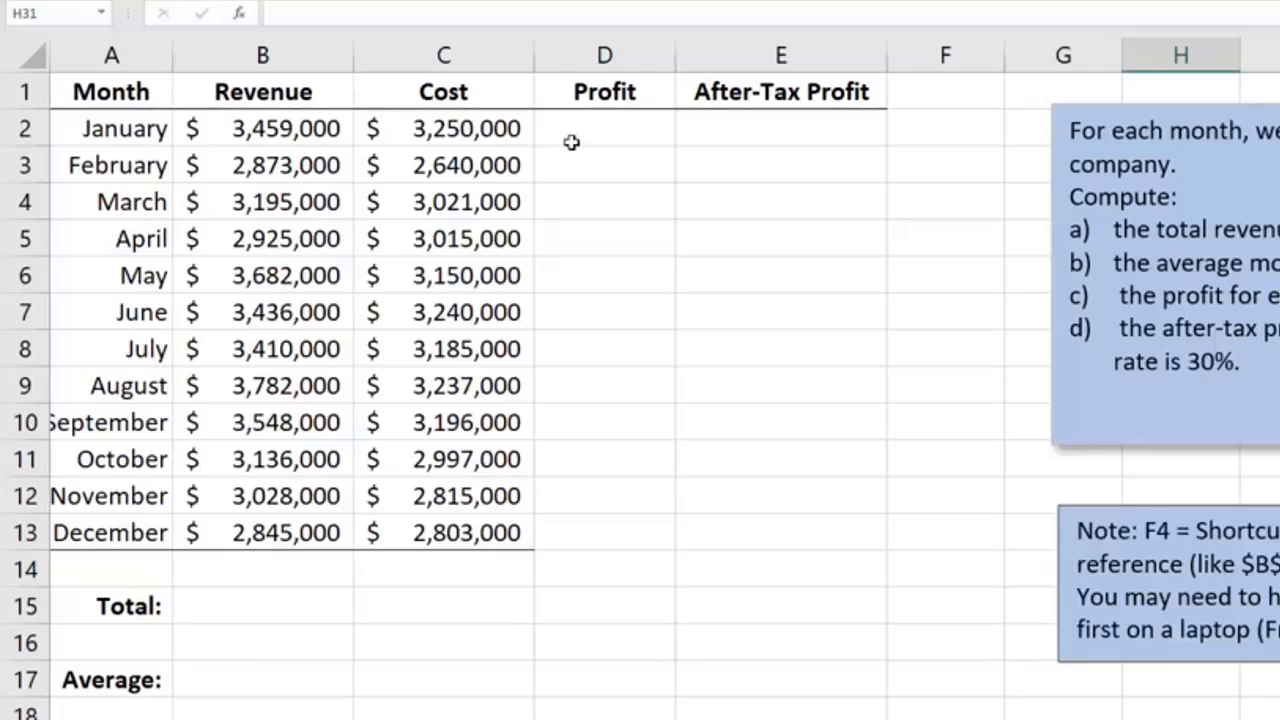
pyautogui.click(1143, 246)
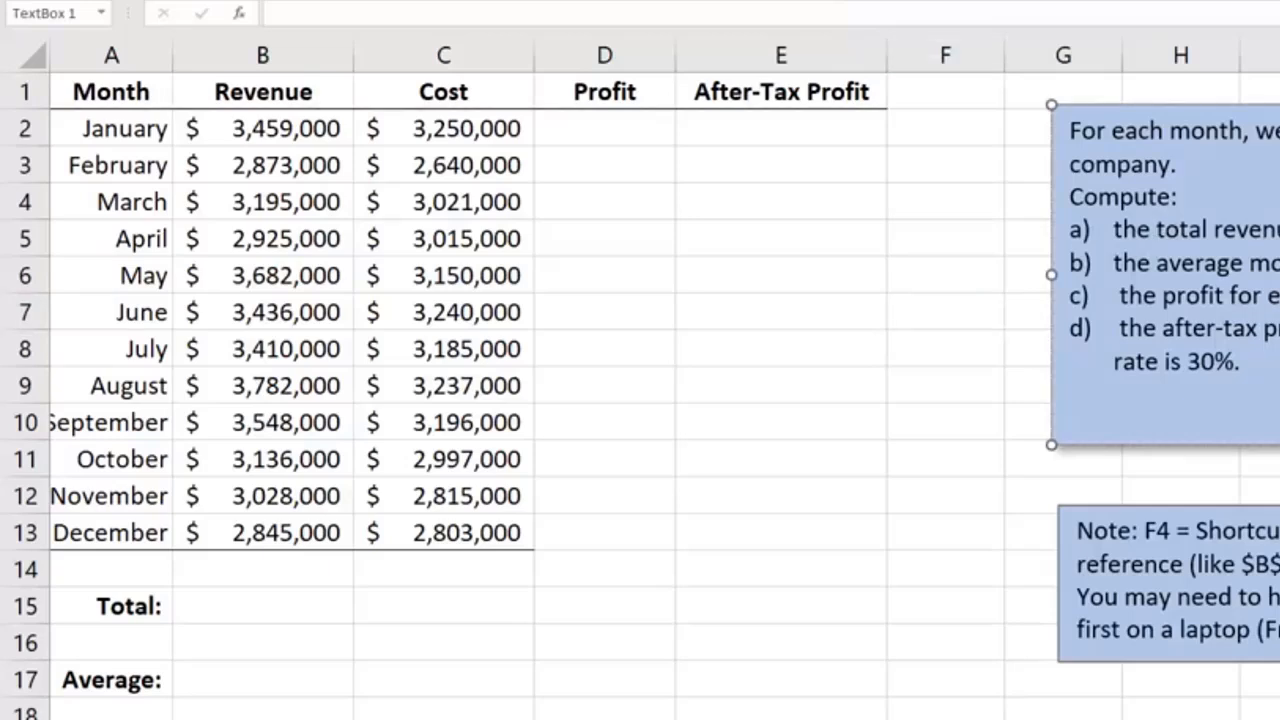
pyautogui.click(579, 512)
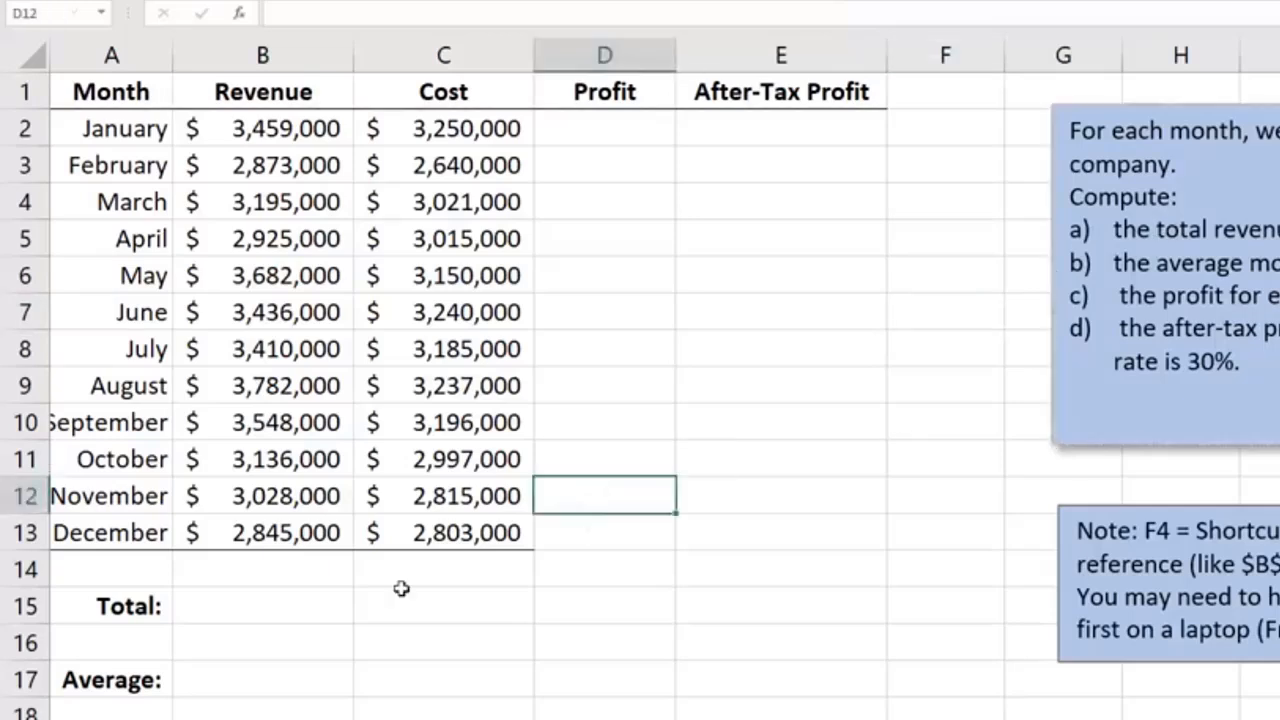
# Step: Total the monthly revenue in cell B15 with =SUM(B2:B13) and check the range the formula refers to
pyautogui.click(259, 615)
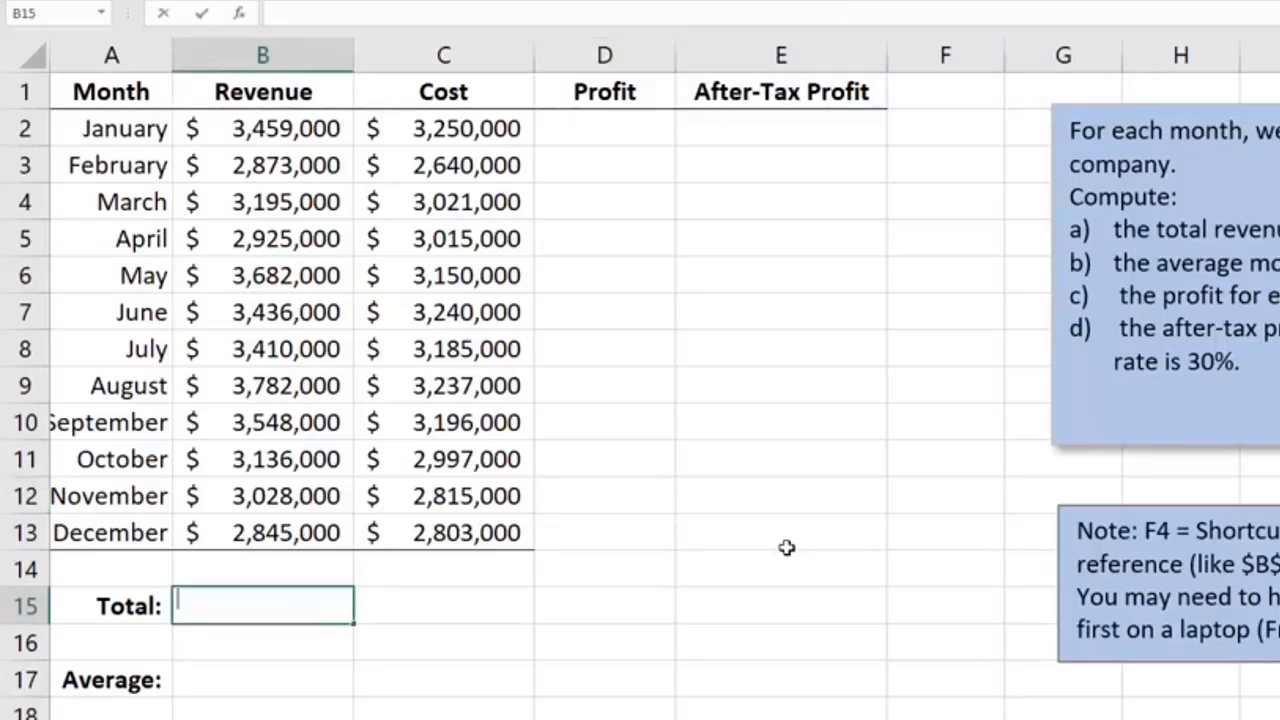
pyautogui.write('=sum(')
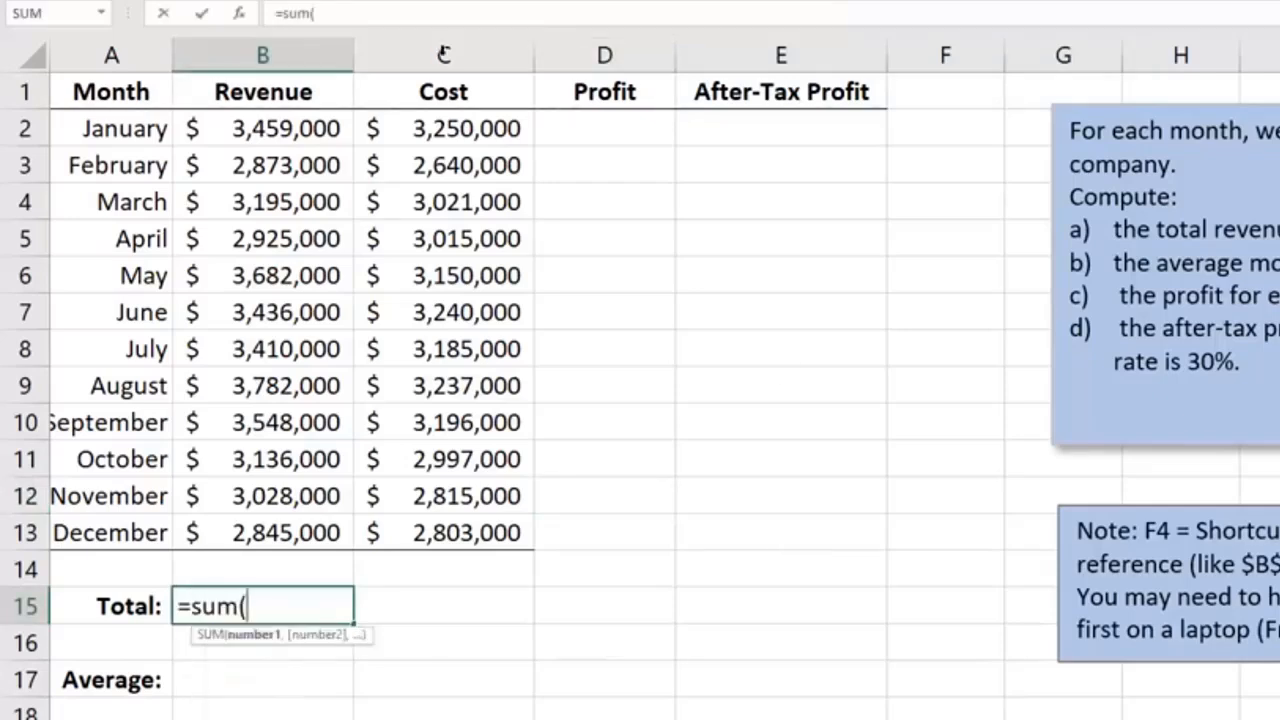
pyautogui.moveTo(262, 128); pyautogui.dragTo(270, 515)
pyautogui.write(')')
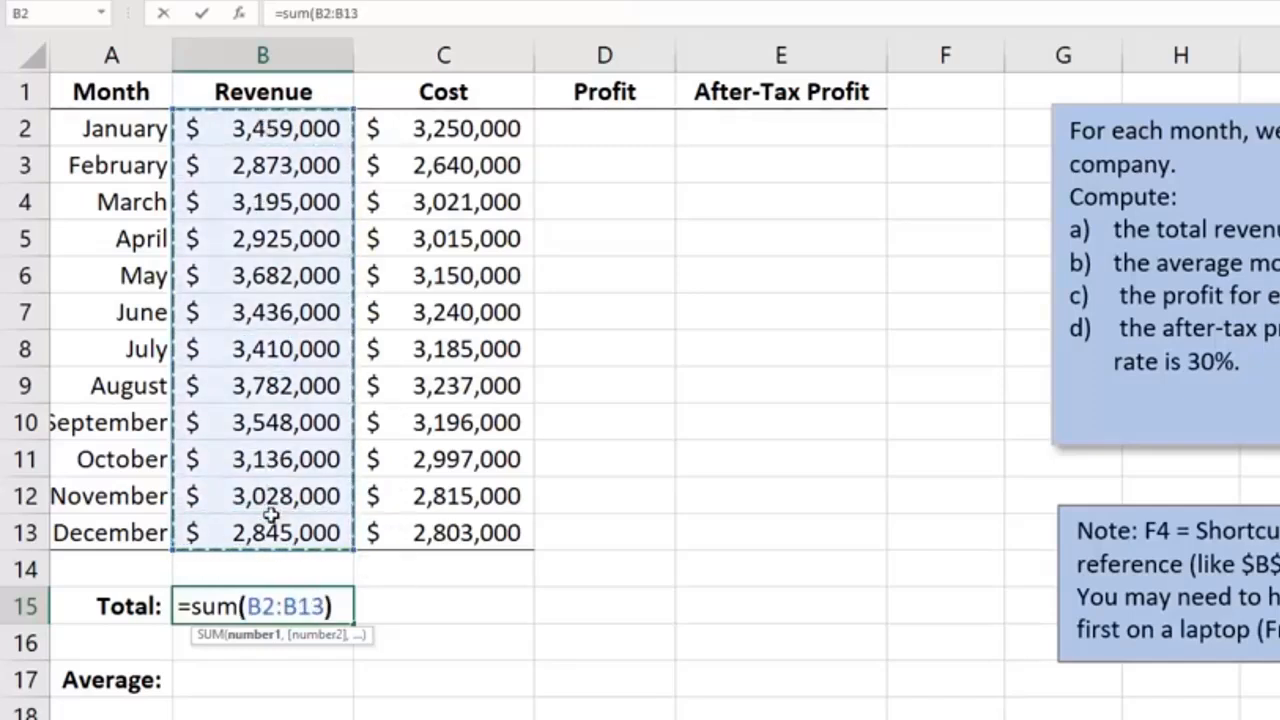
pyautogui.press('Return')
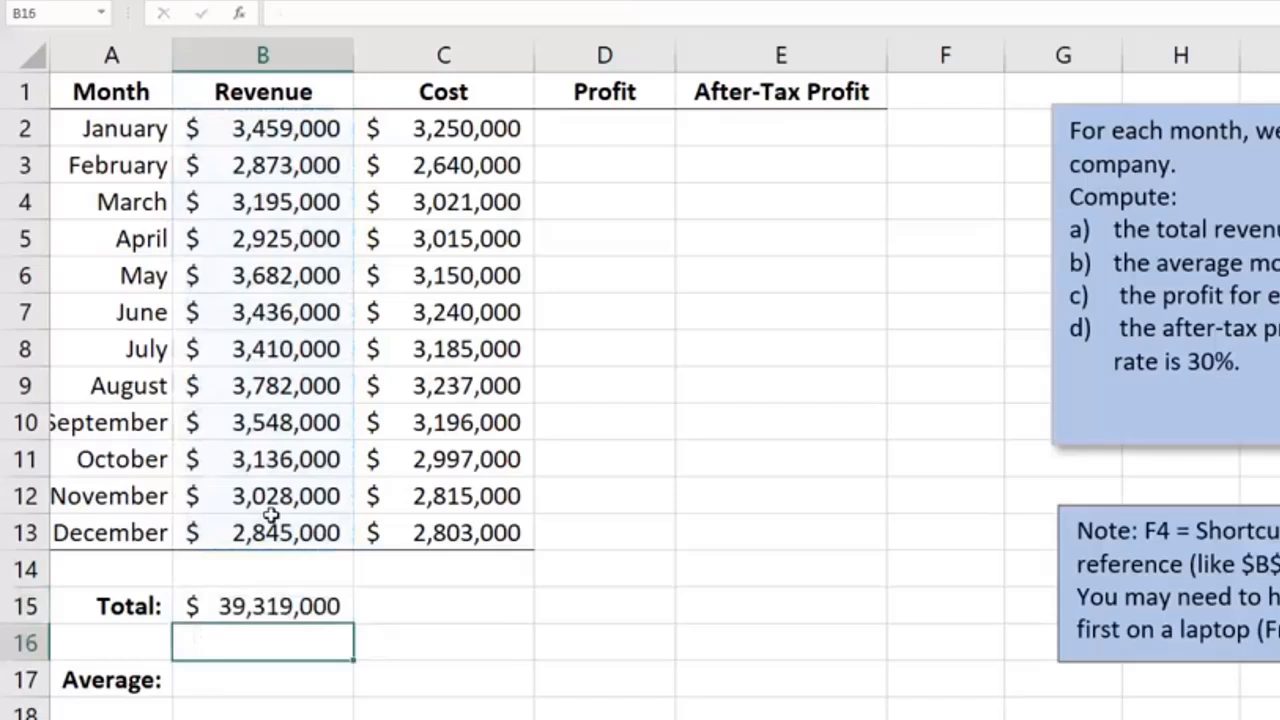
pyautogui.doubleClick(218, 600)
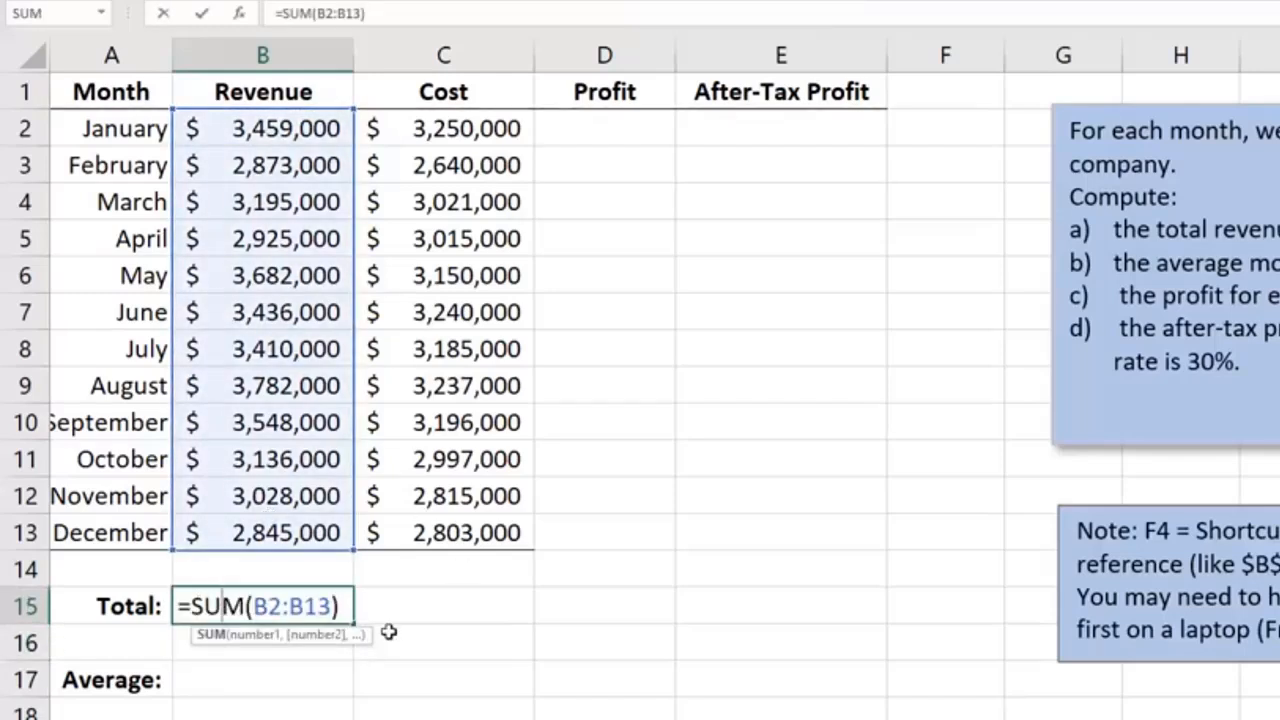
pyautogui.press('Escape')
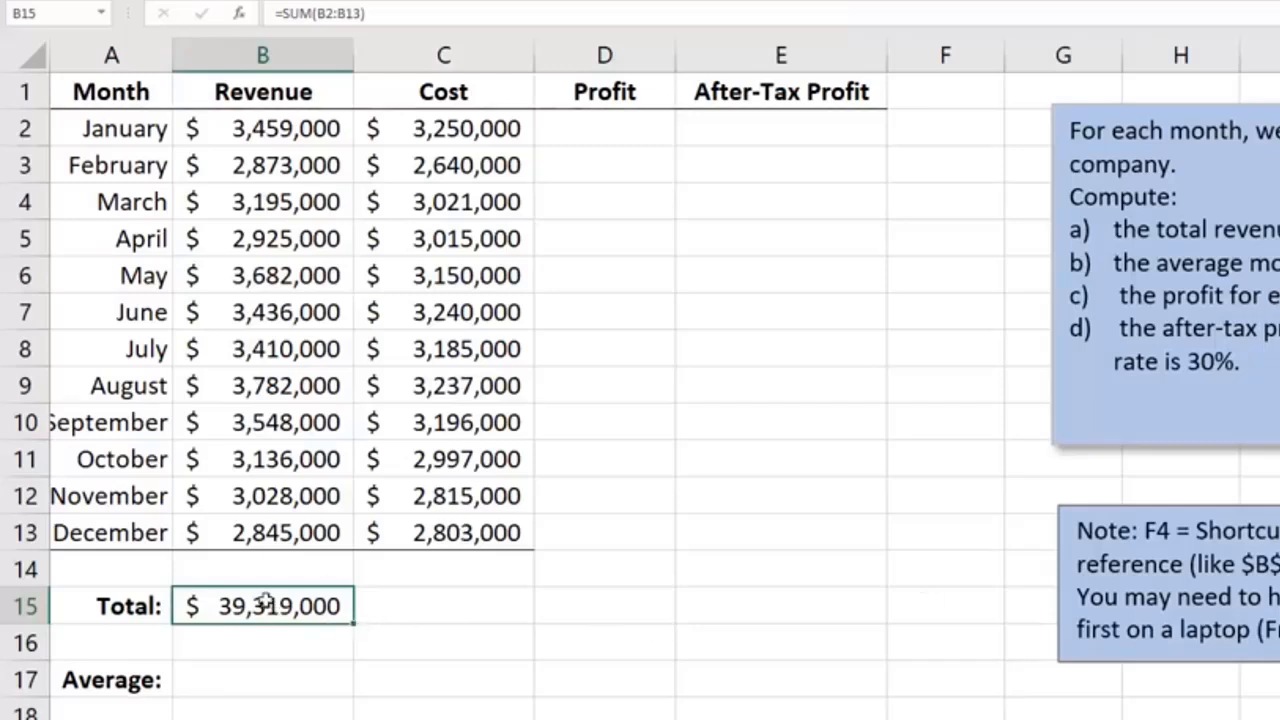
# Step: Copy the total formula from B15 across to C15 for the Cost column and compare the formulas of both totals
pyautogui.moveTo(356, 626); pyautogui.dragTo(490, 610)
pyautogui.doubleClick(466, 604)
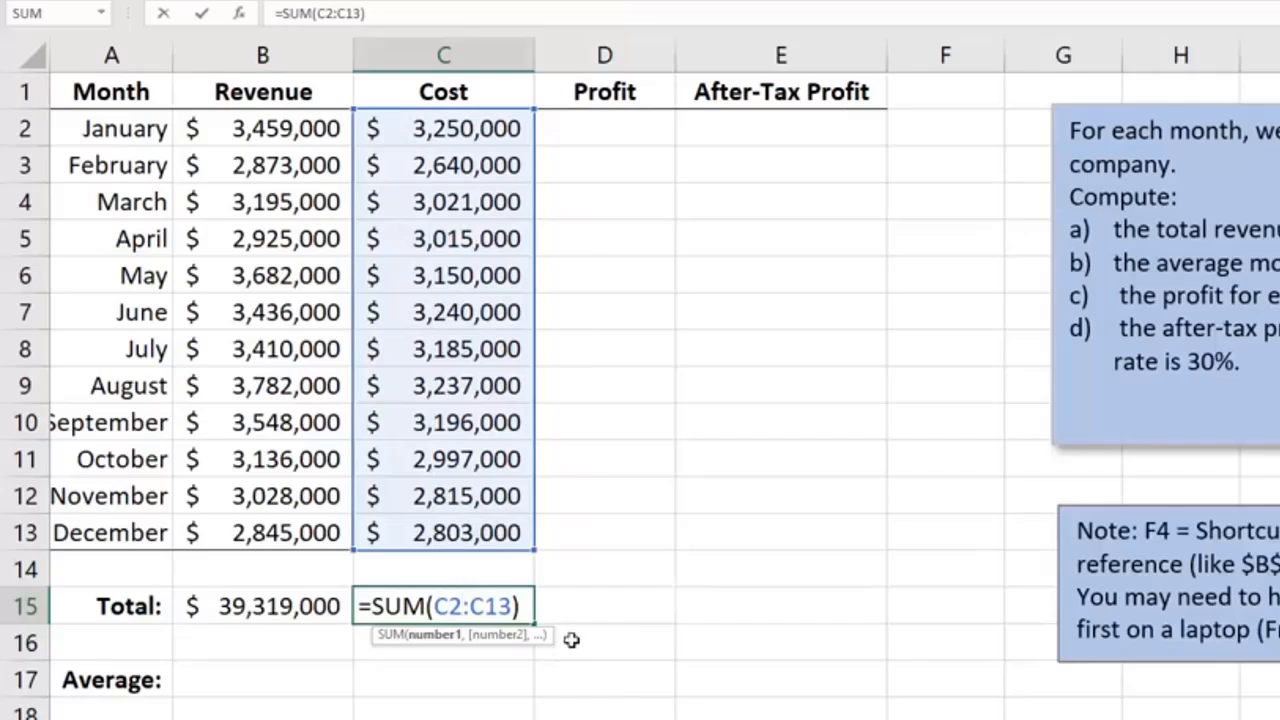
pyautogui.press('Escape')
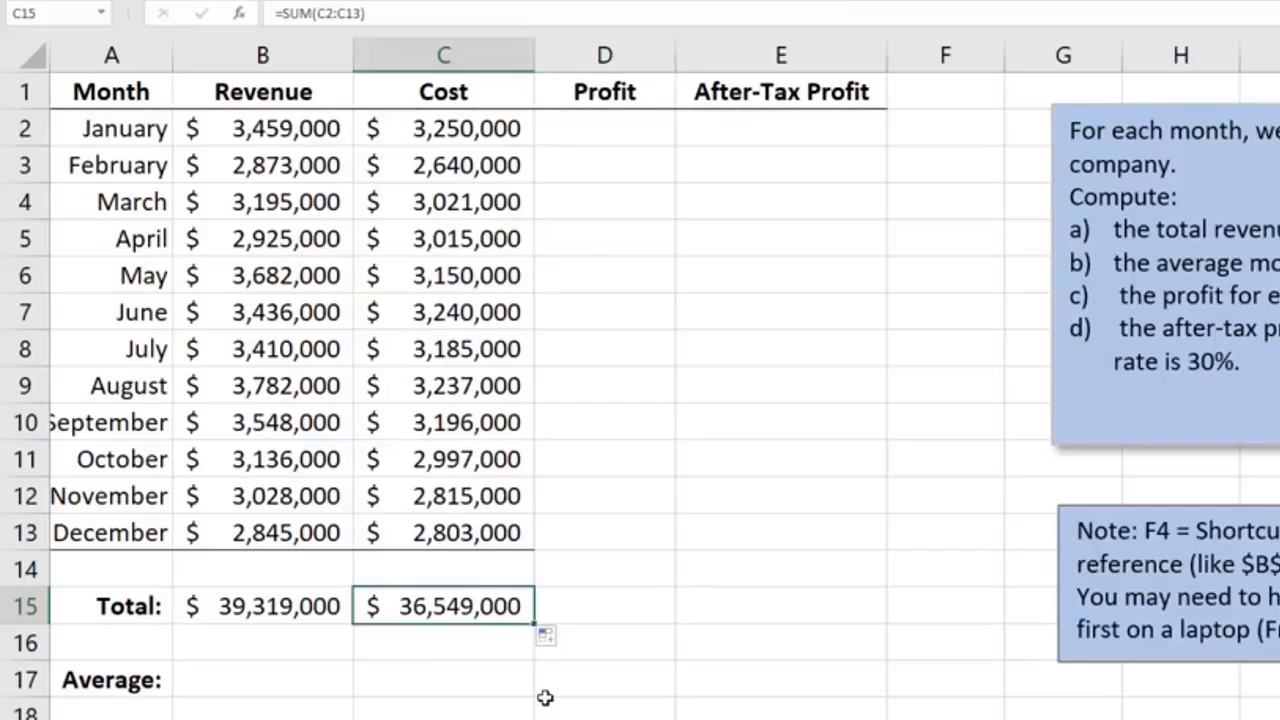
pyautogui.click(262, 610)
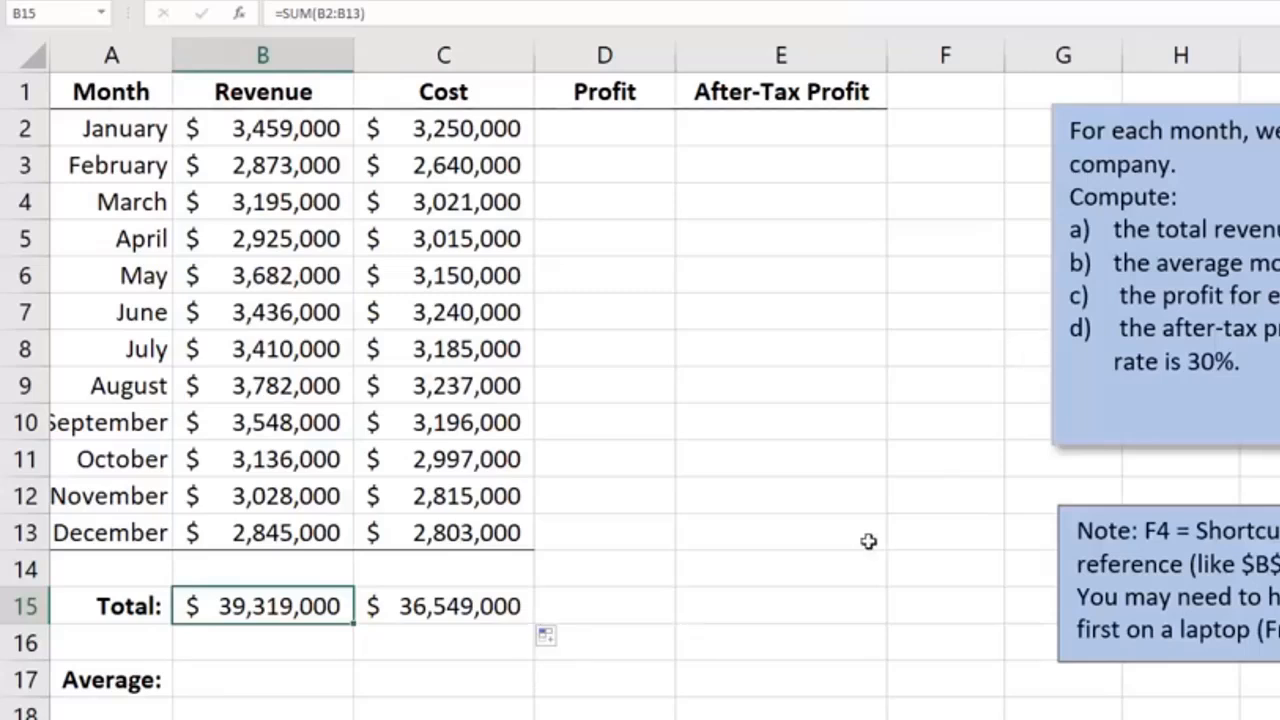
pyautogui.click(826, 520)
# Step: Average the monthly revenue in cell B17 with =AVERAGE(B2:B13) and copy the formula across to C17 for the Cost column
pyautogui.click(298, 684)
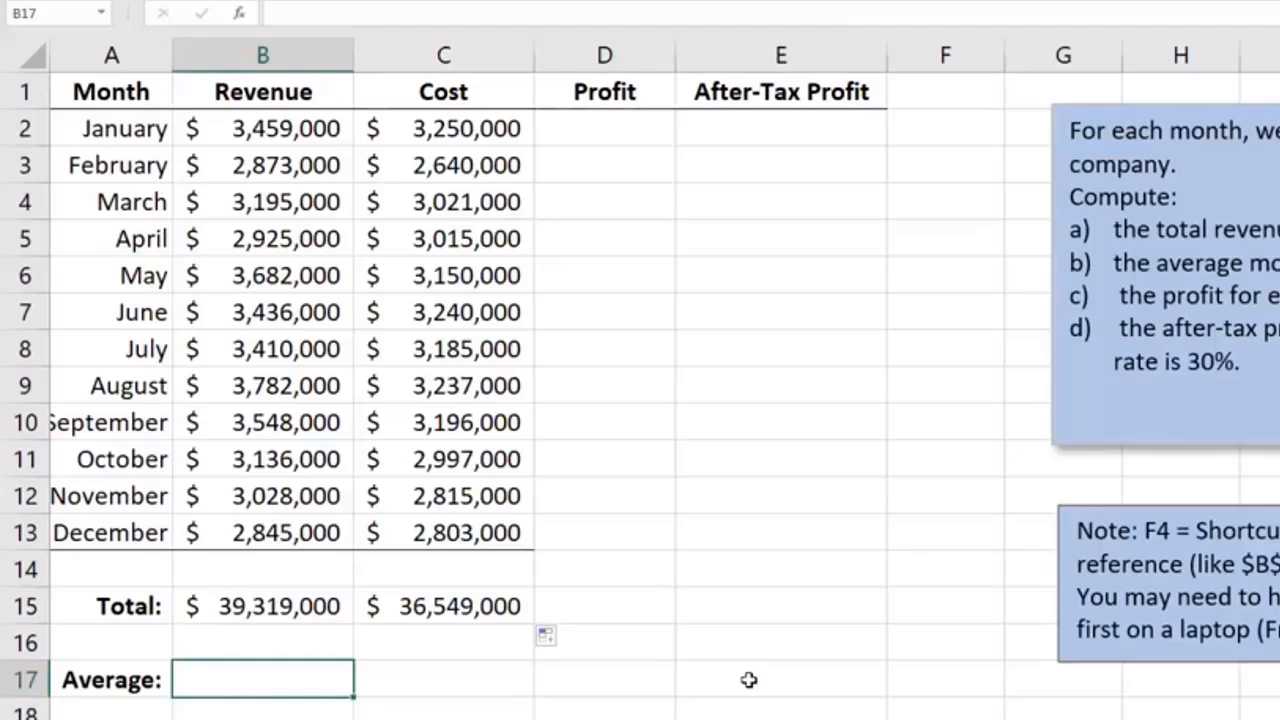
pyautogui.write('=average(')
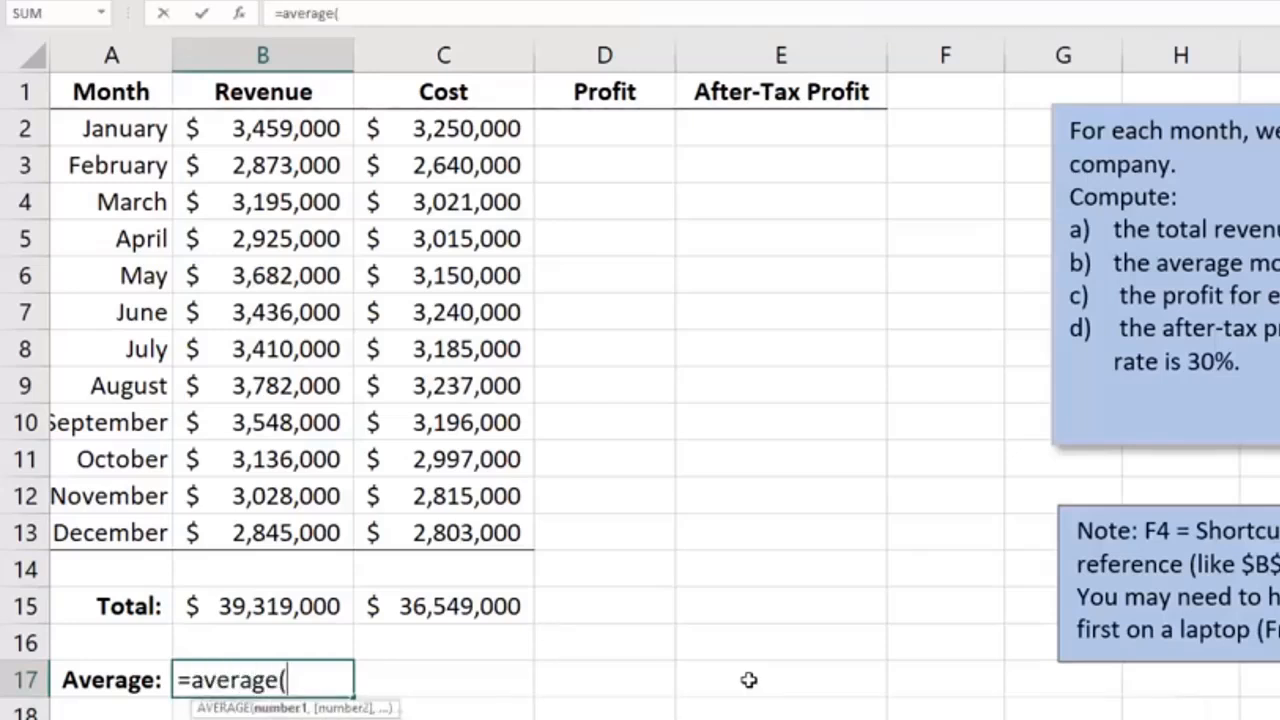
pyautogui.moveTo(285, 126); pyautogui.dragTo(297, 513)
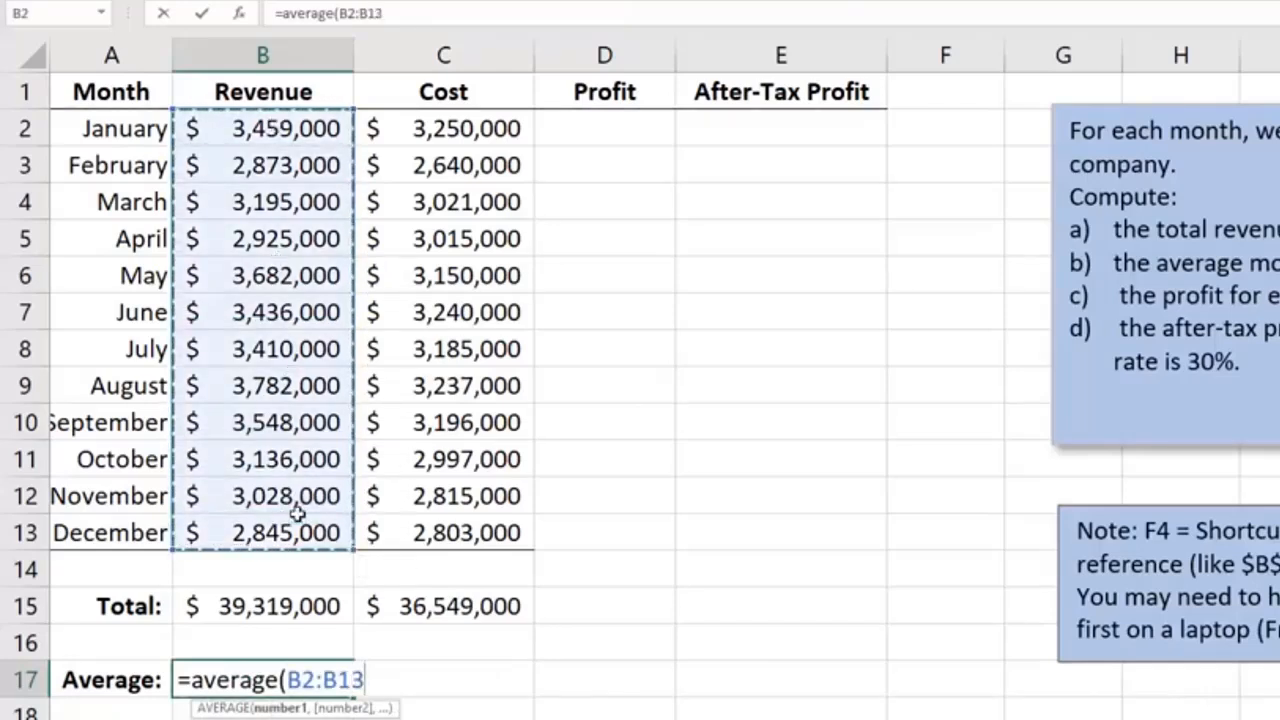
pyautogui.write(')')
pyautogui.press('Return')
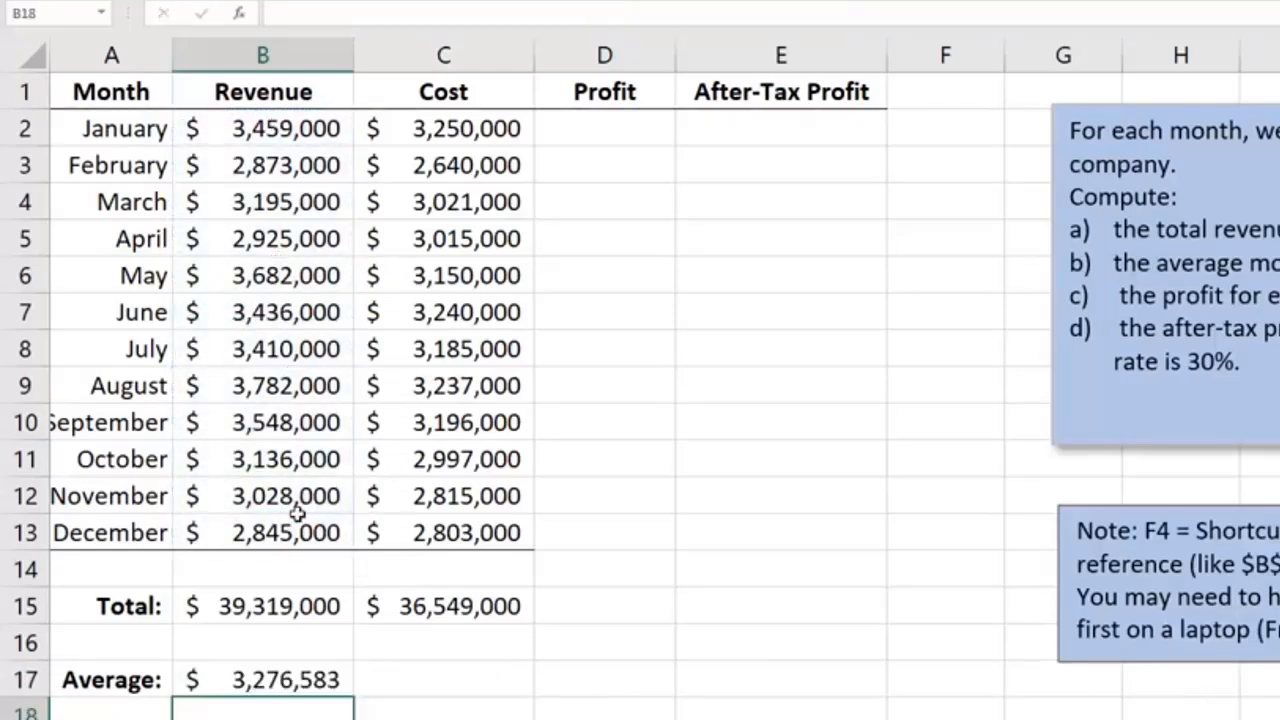
pyautogui.click(278, 682)
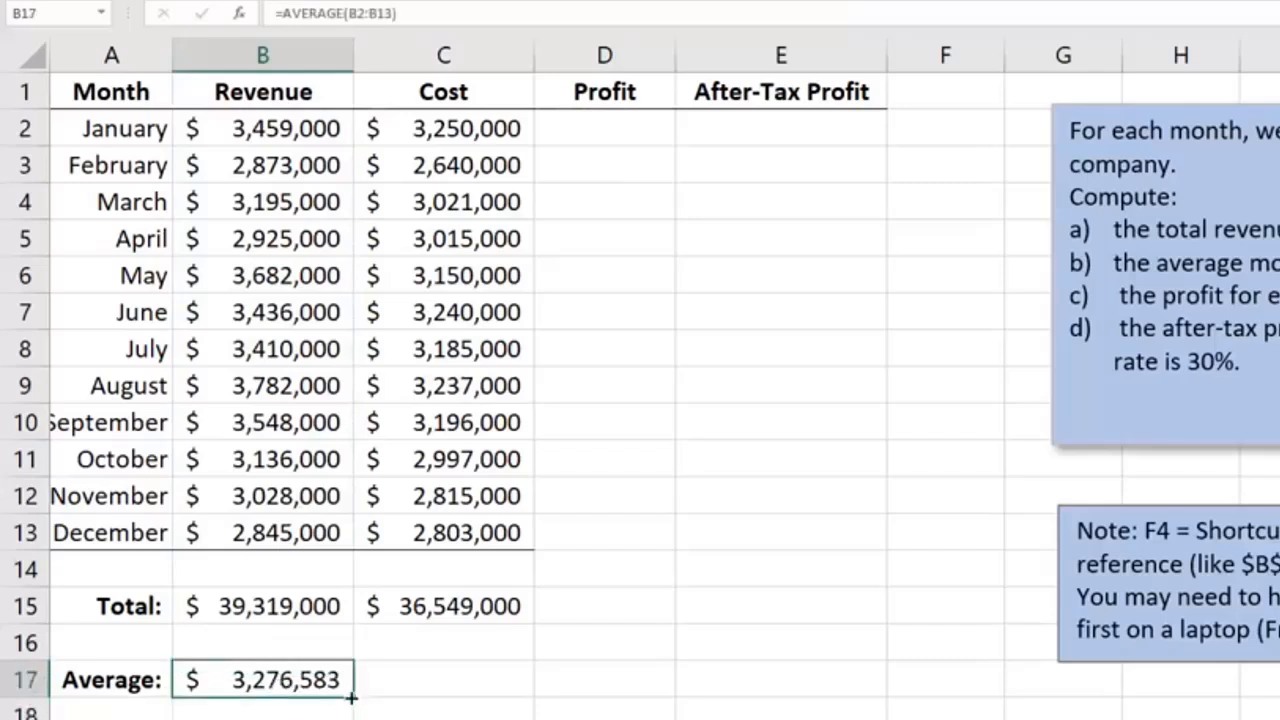
pyautogui.moveTo(353, 698); pyautogui.dragTo(500, 680)
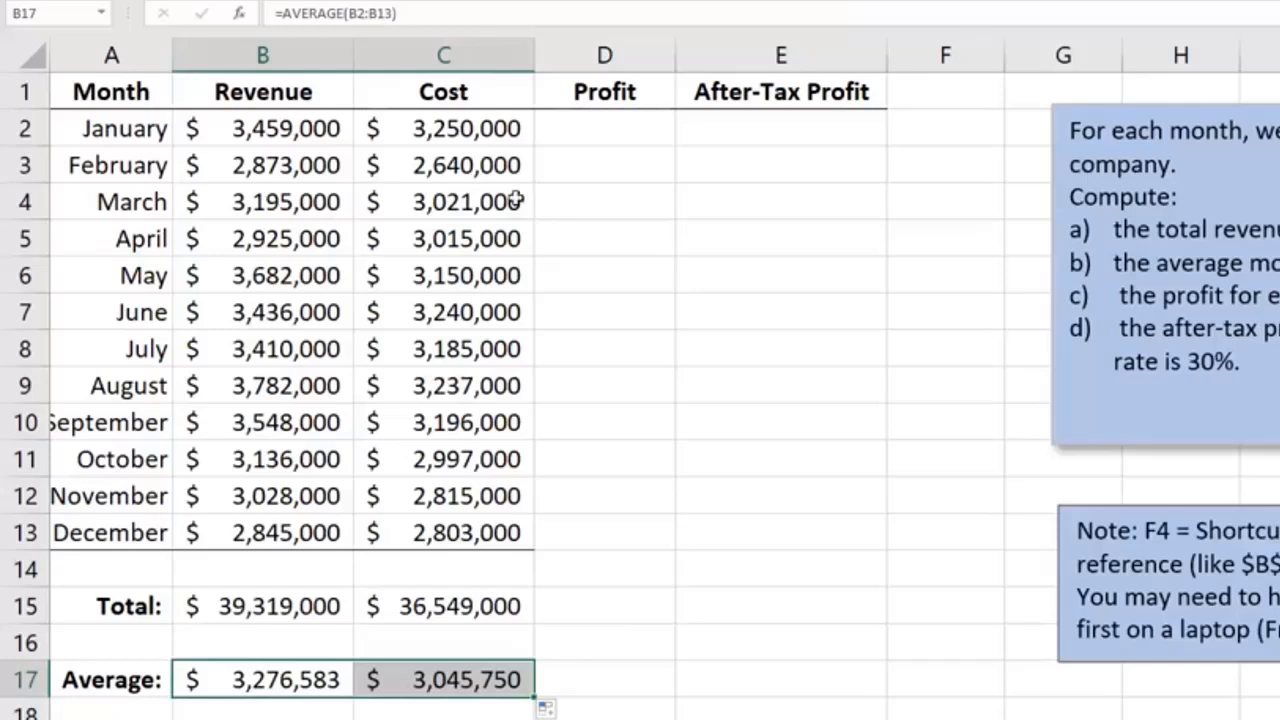
# Step: Compute January's profit in cell D2 with the formula =B2-C2
pyautogui.click(600, 130)
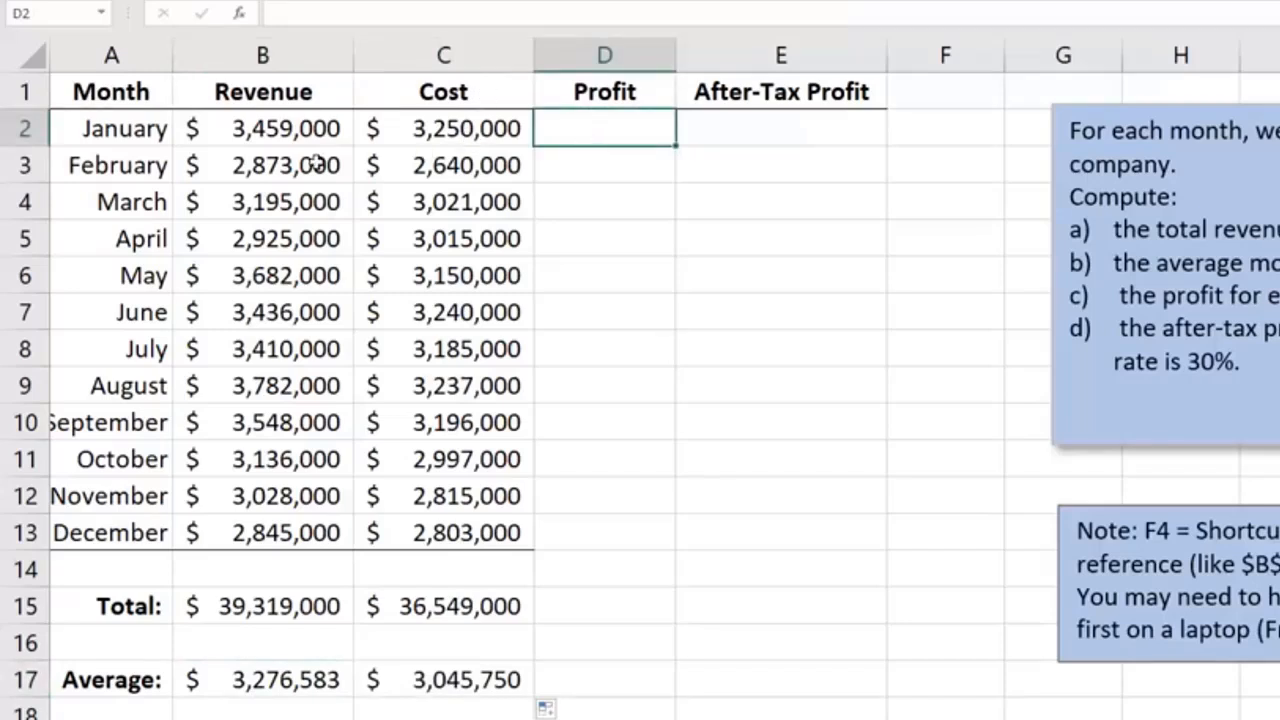
pyautogui.write('=')
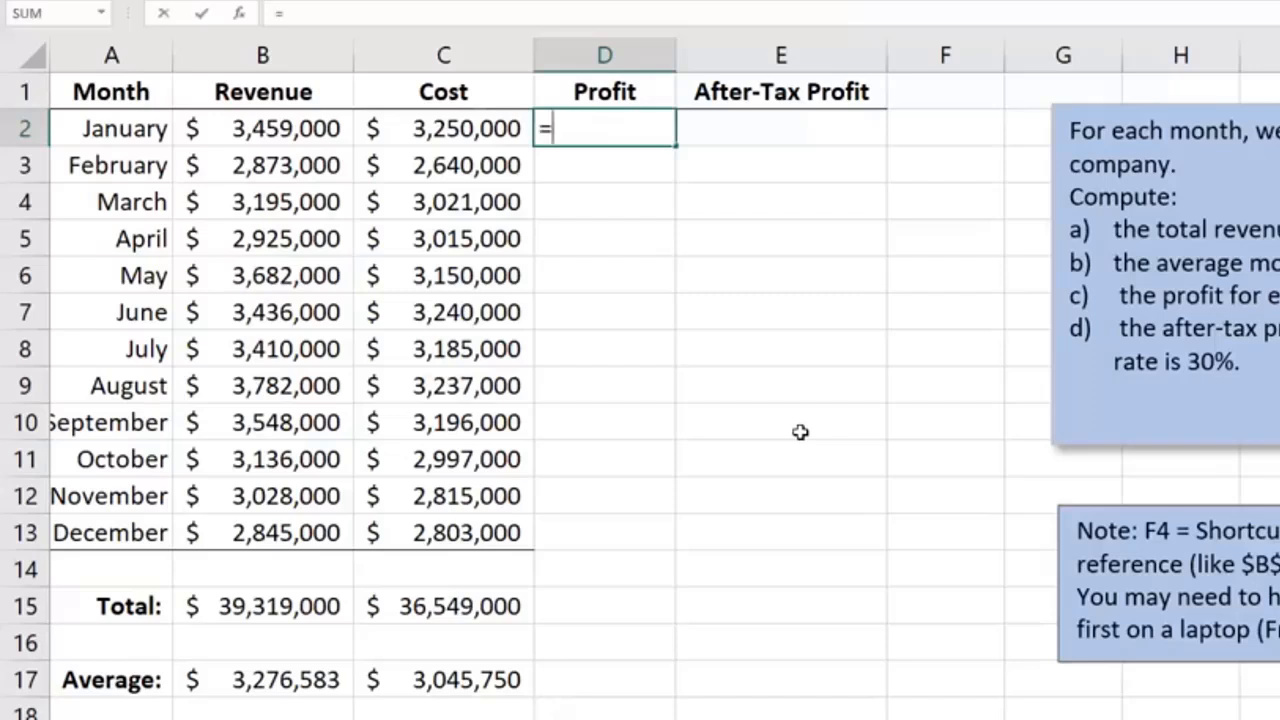
pyautogui.click(280, 129)
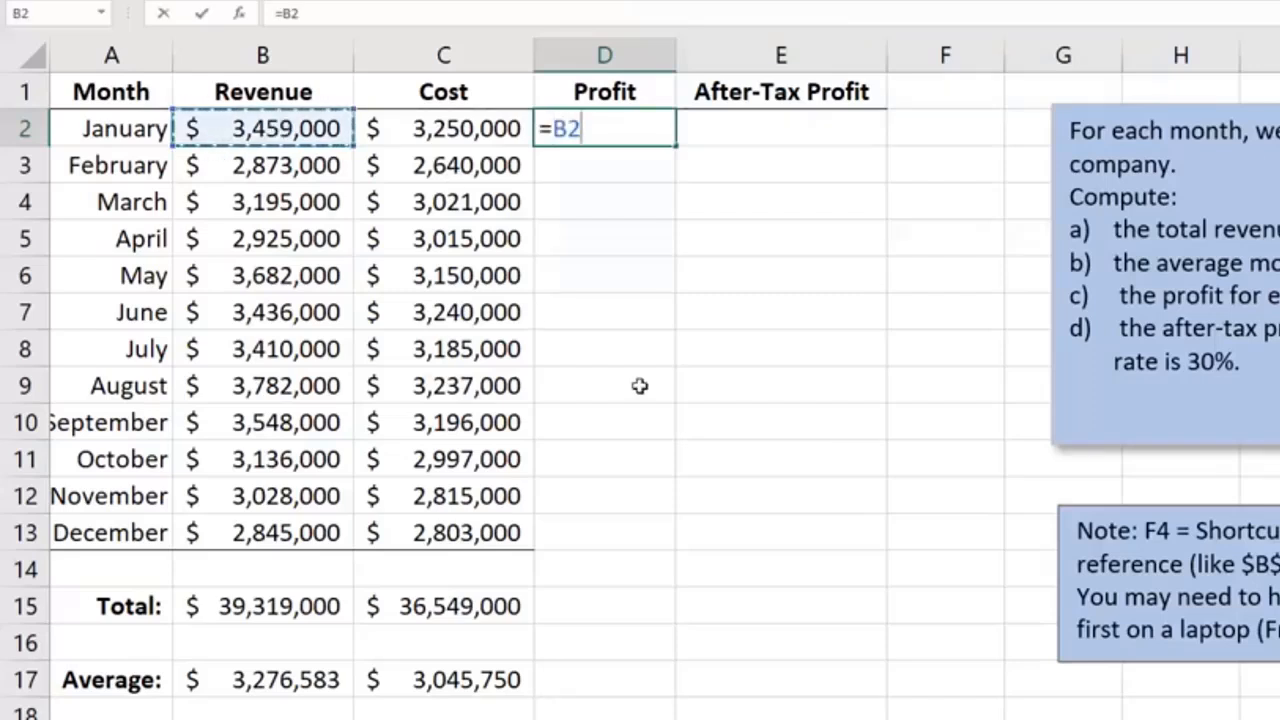
pyautogui.write('-')
pyautogui.press('Left')
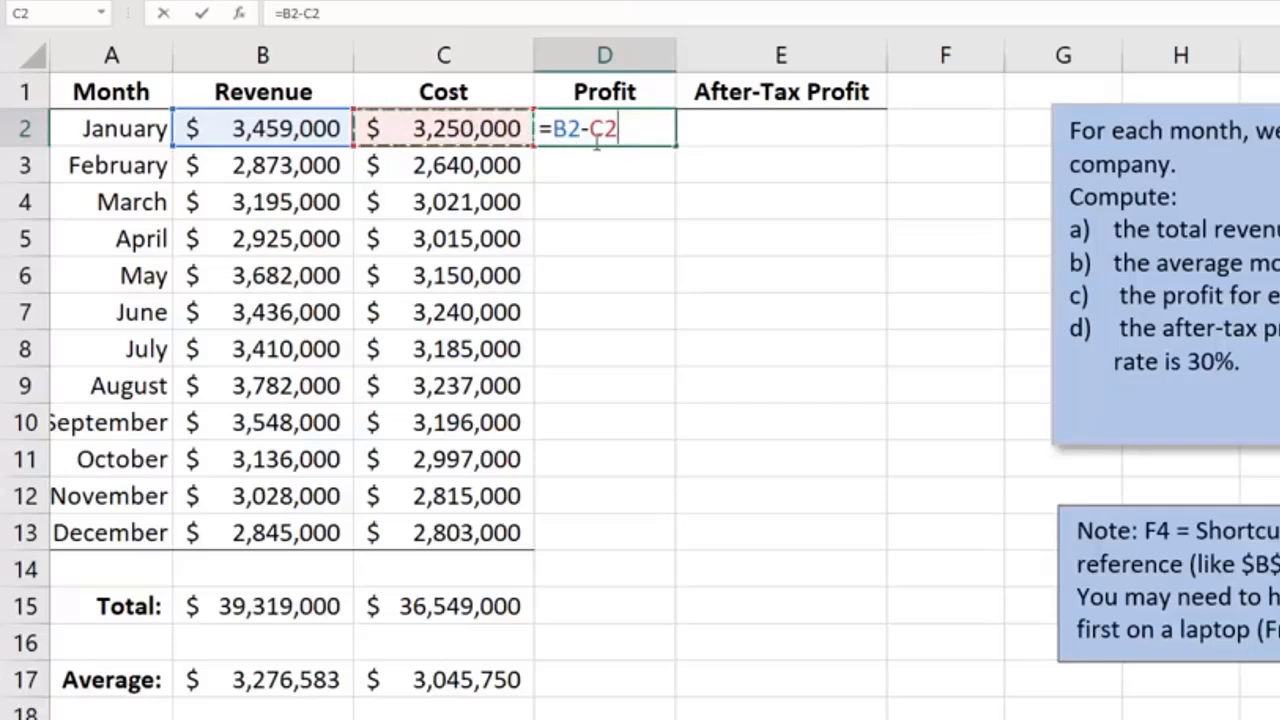
pyautogui.press('Return')
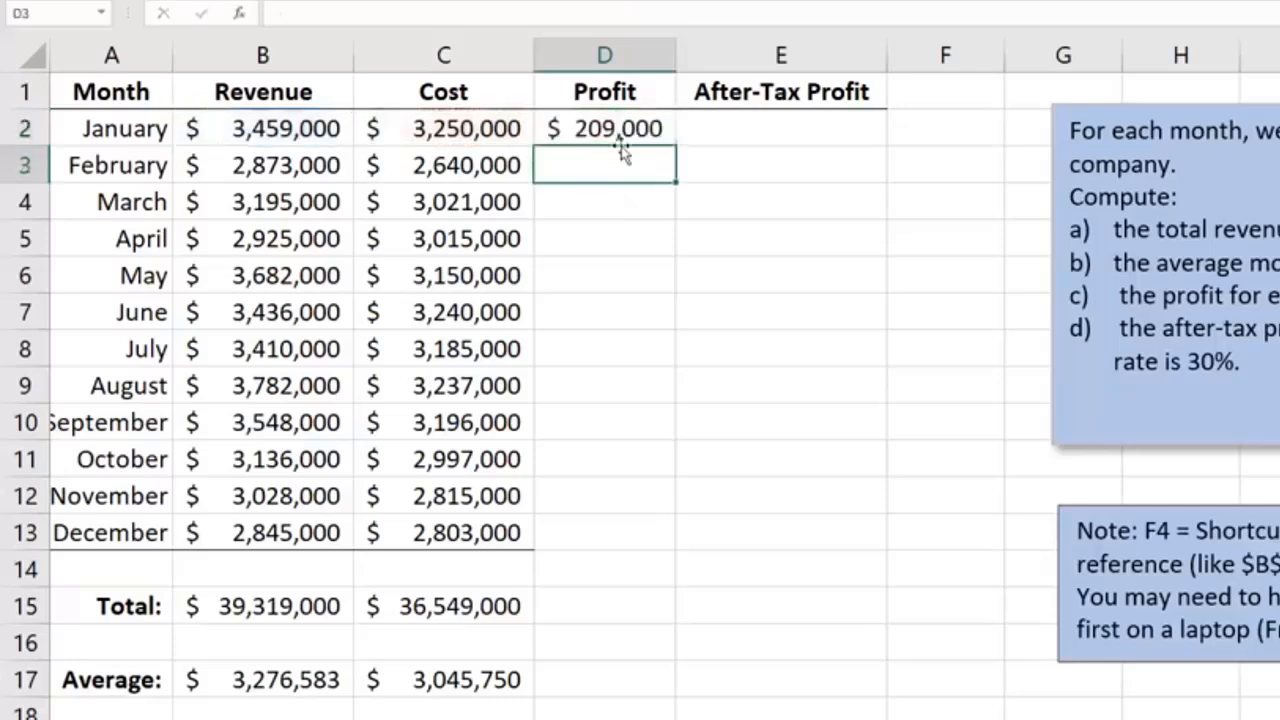
# Step: Fill the profit formula from D2 down to D13 for all months and check the cell references of the formula in D3
pyautogui.click(593, 129)
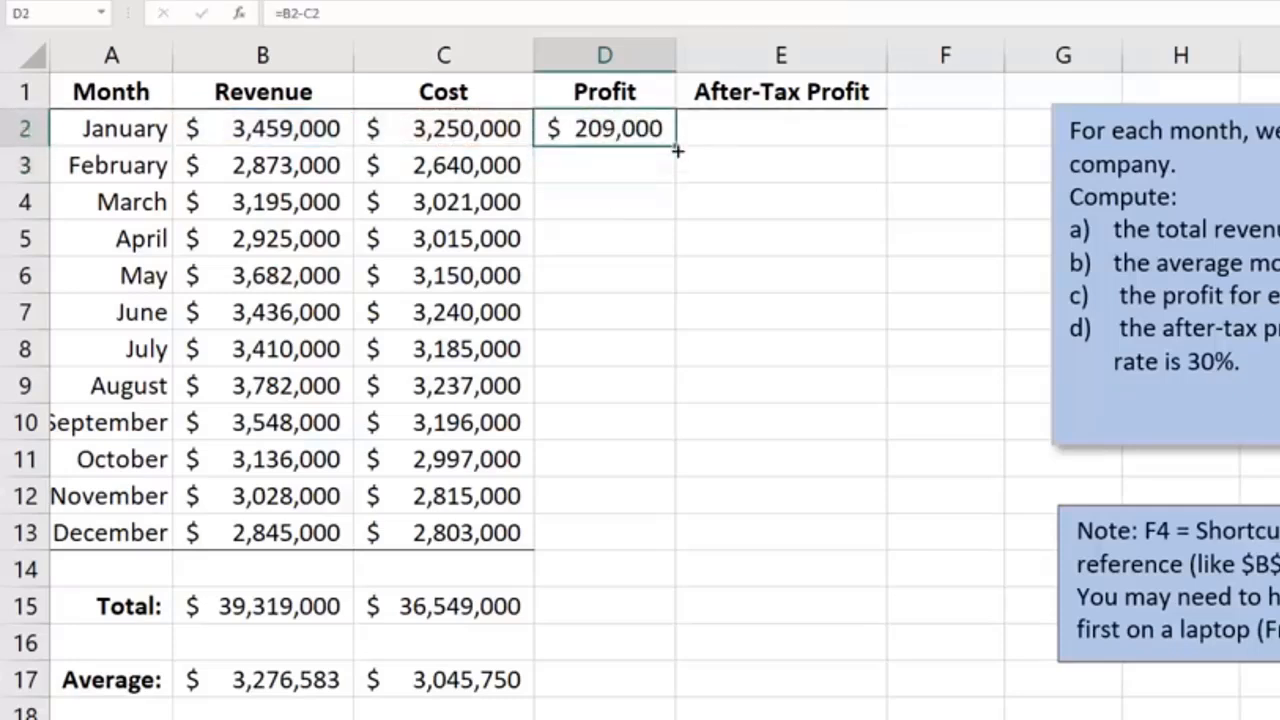
pyautogui.moveTo(676, 150); pyautogui.dragTo(691, 551)
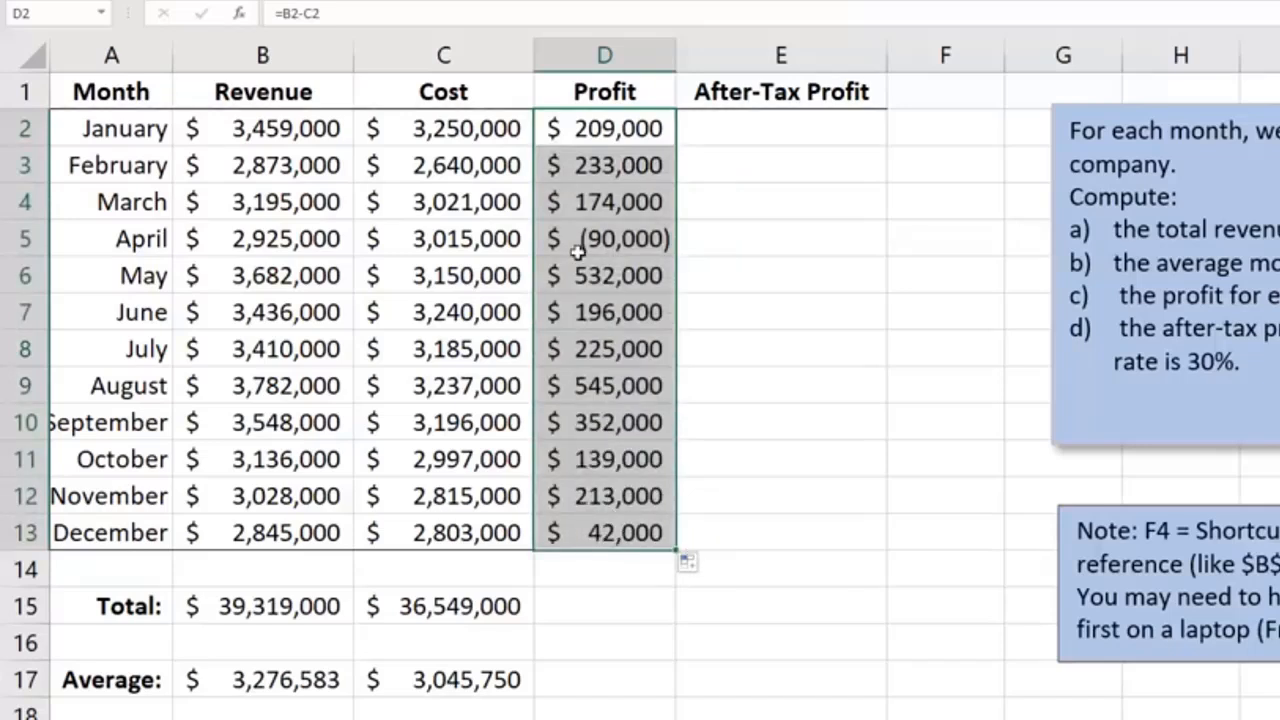
pyautogui.click(584, 166)
pyautogui.doubleClick(584, 166)
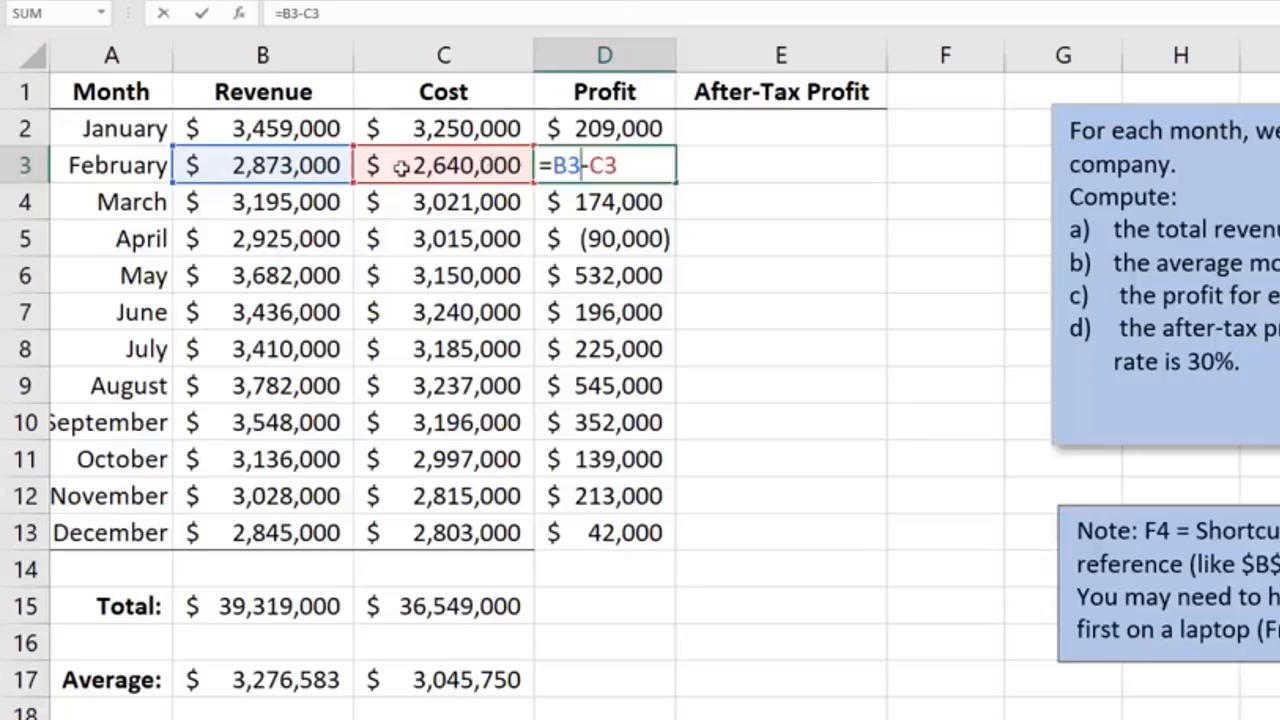
pyautogui.press('Return')
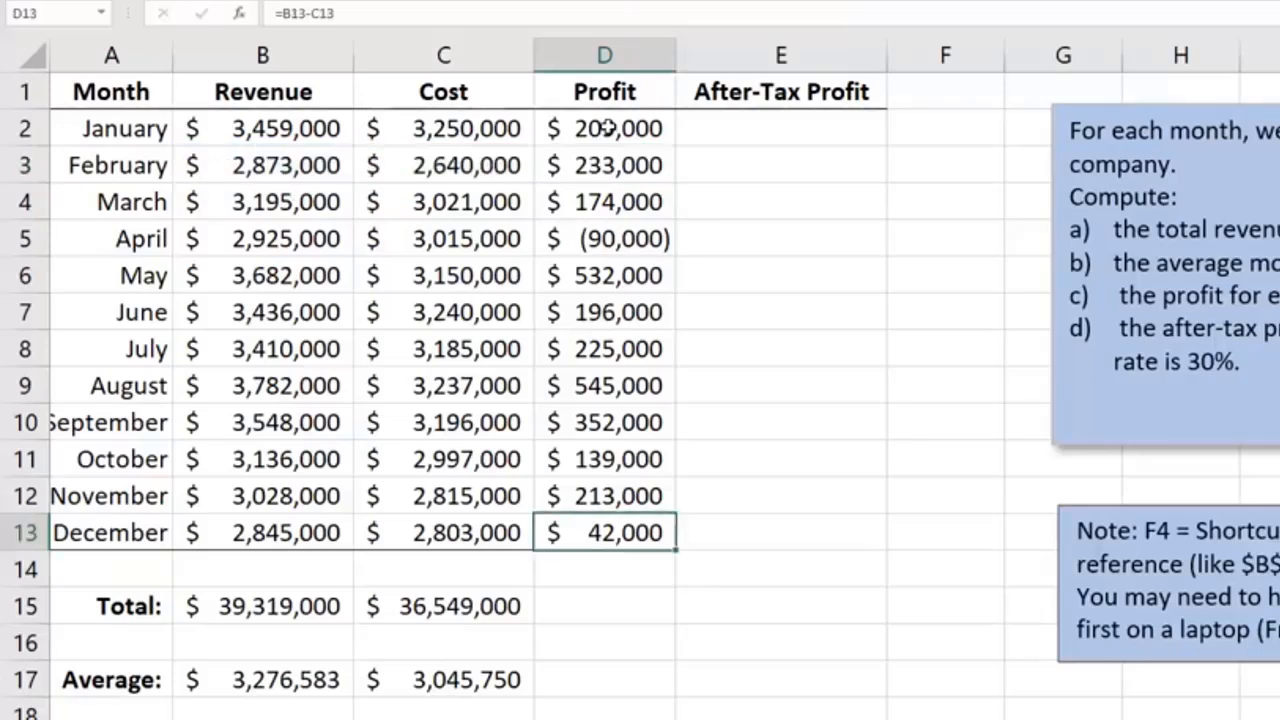
# Step: Write the note "Tax = 30%*Profit" in cell D19, beside the tax rate
pyautogui.click(877, 212)
pyautogui.click(816, 132)
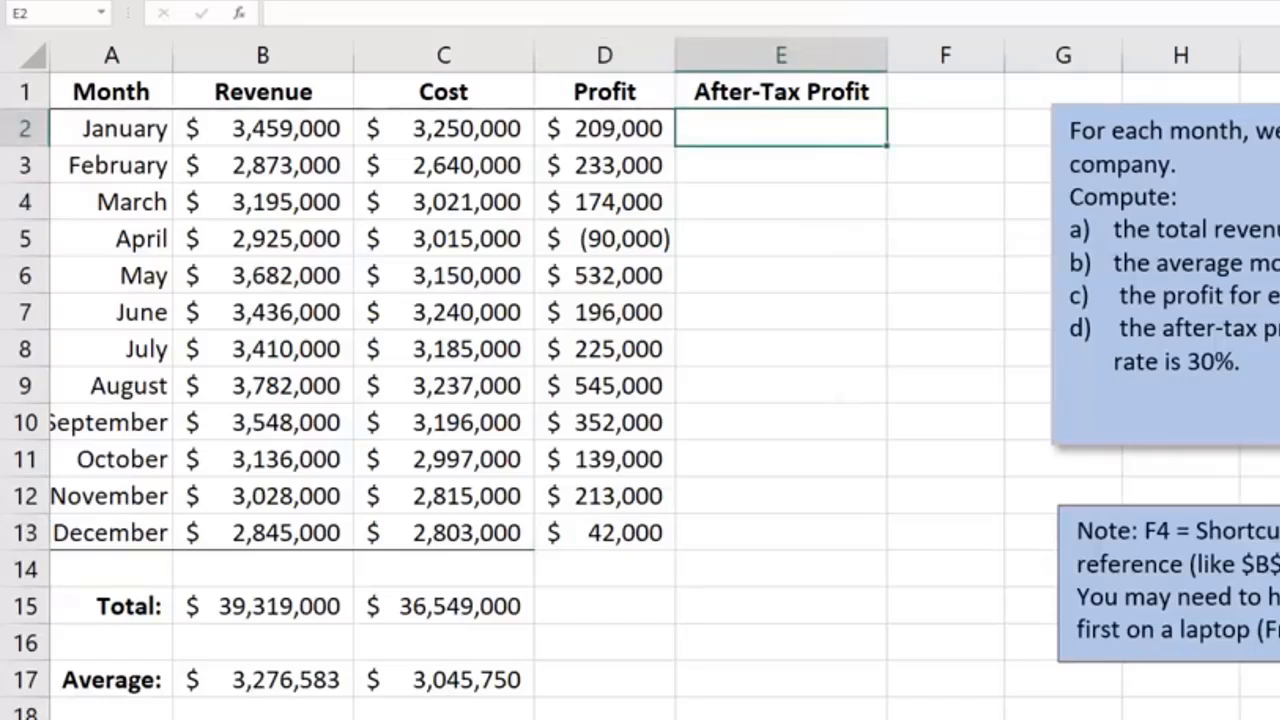
pyautogui.click(640, 719)
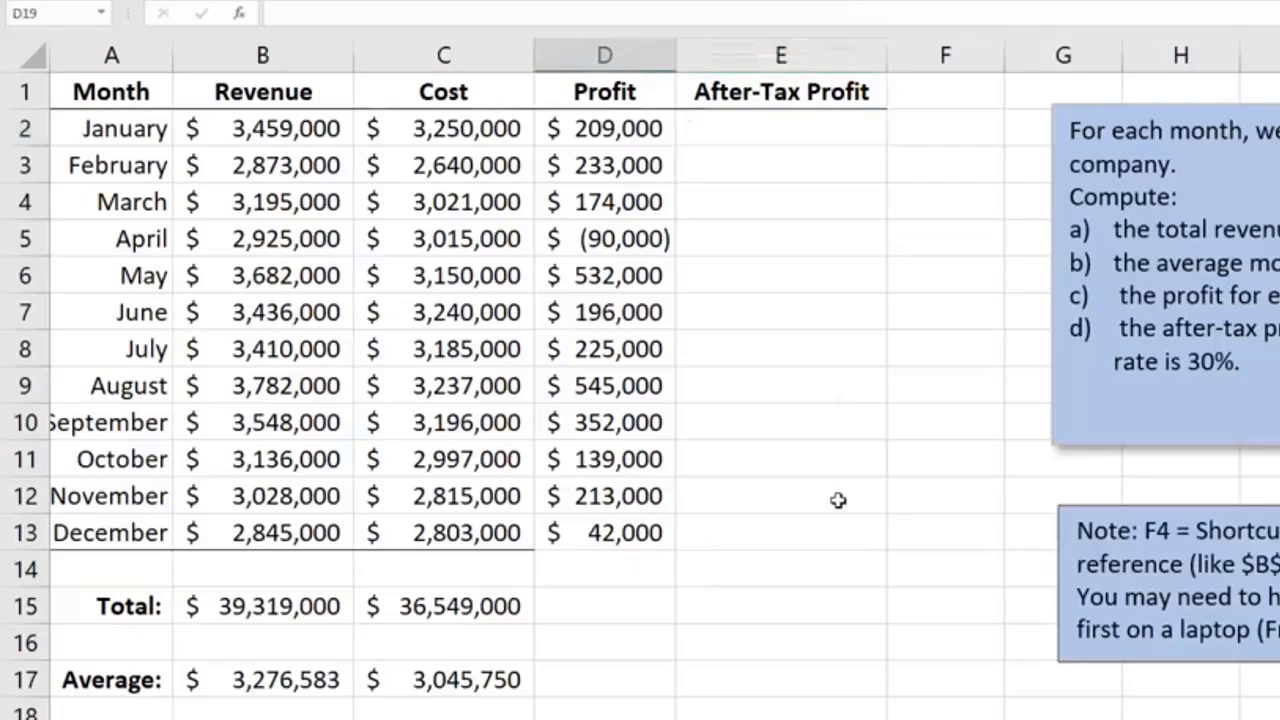
pyautogui.write('After')
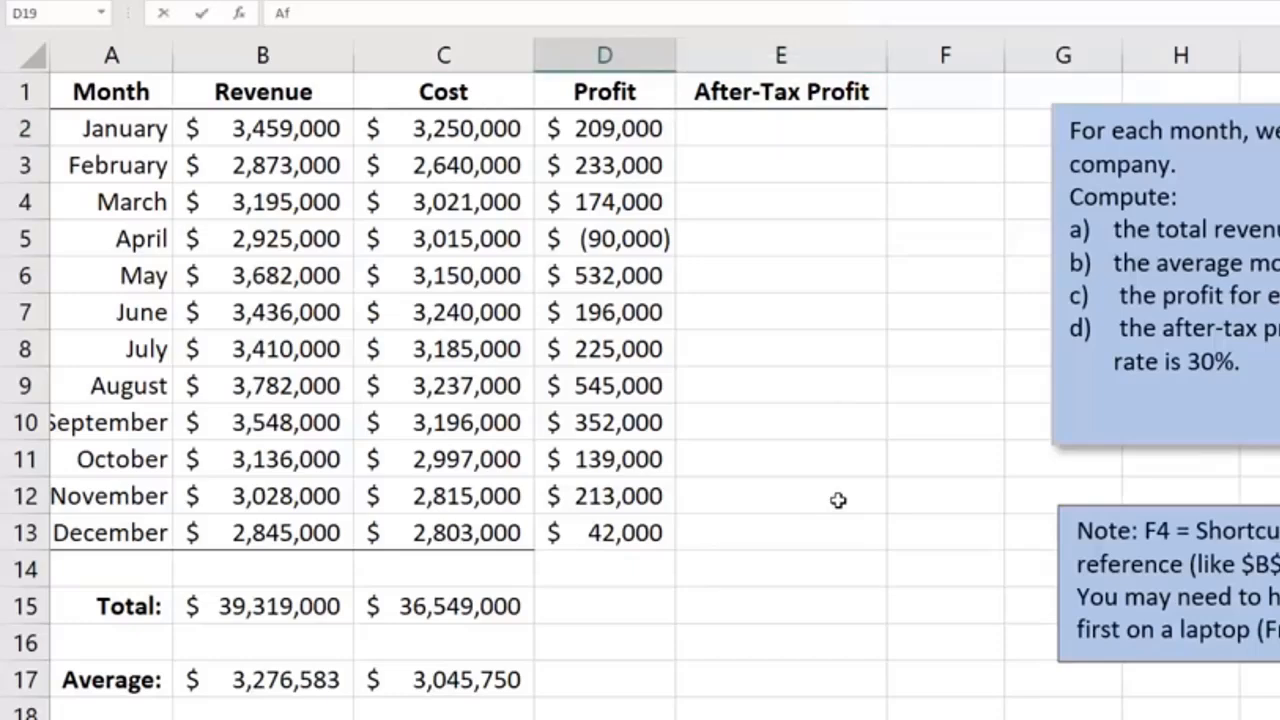
pyautogui.press('BackSpace')
pyautogui.press('BackSpace')
pyautogui.press('BackSpace')
pyautogui.press('BackSpace')
pyautogui.press('BackSpace')
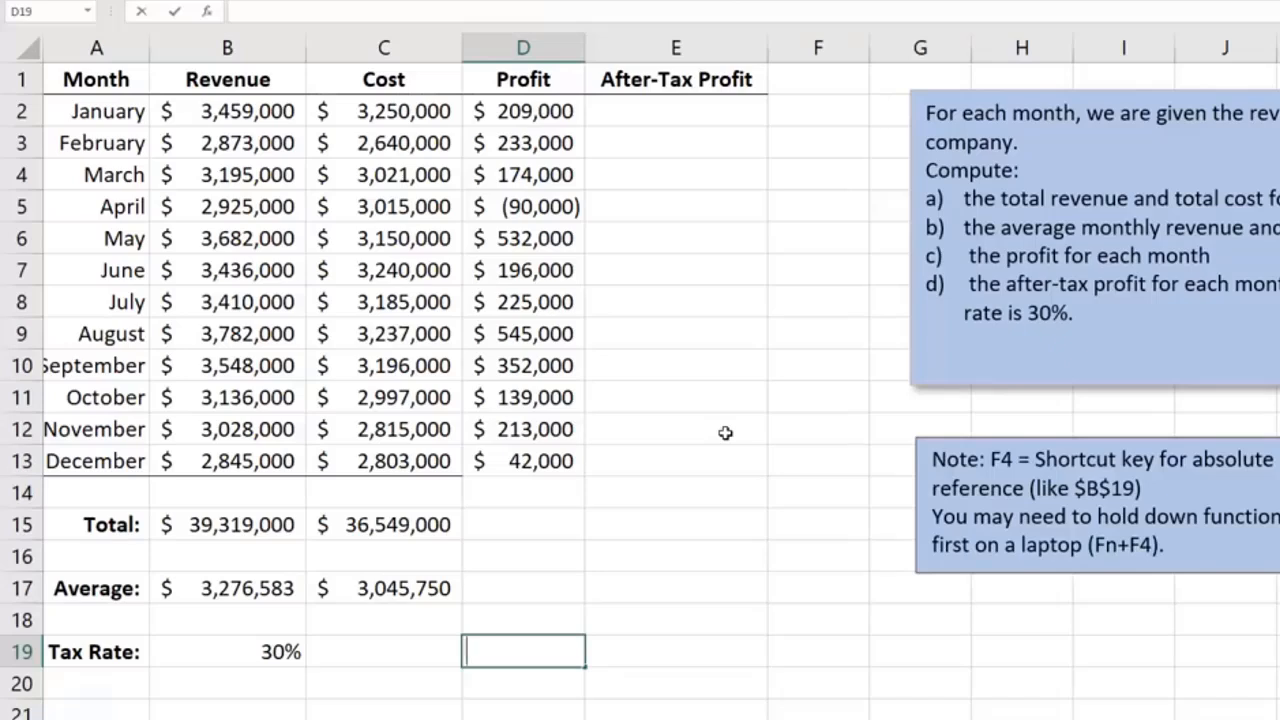
pyautogui.write('Tax = 30')
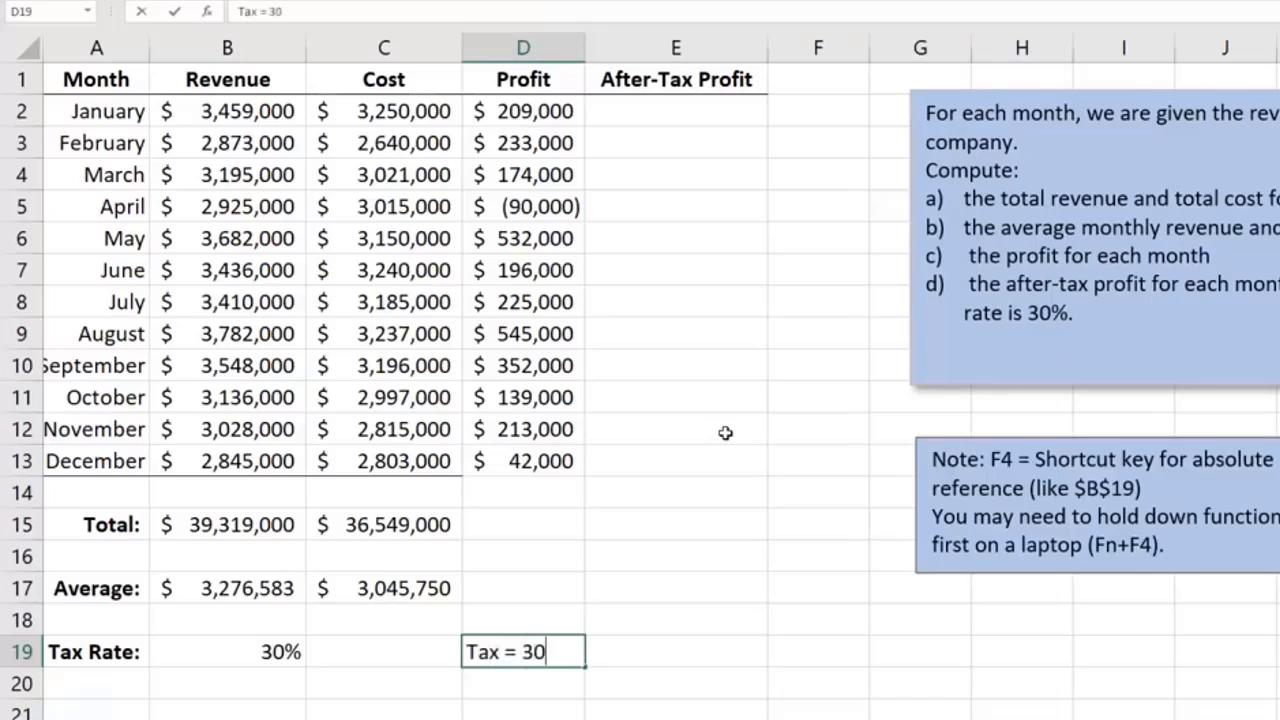
pyautogui.write('%*Profit')
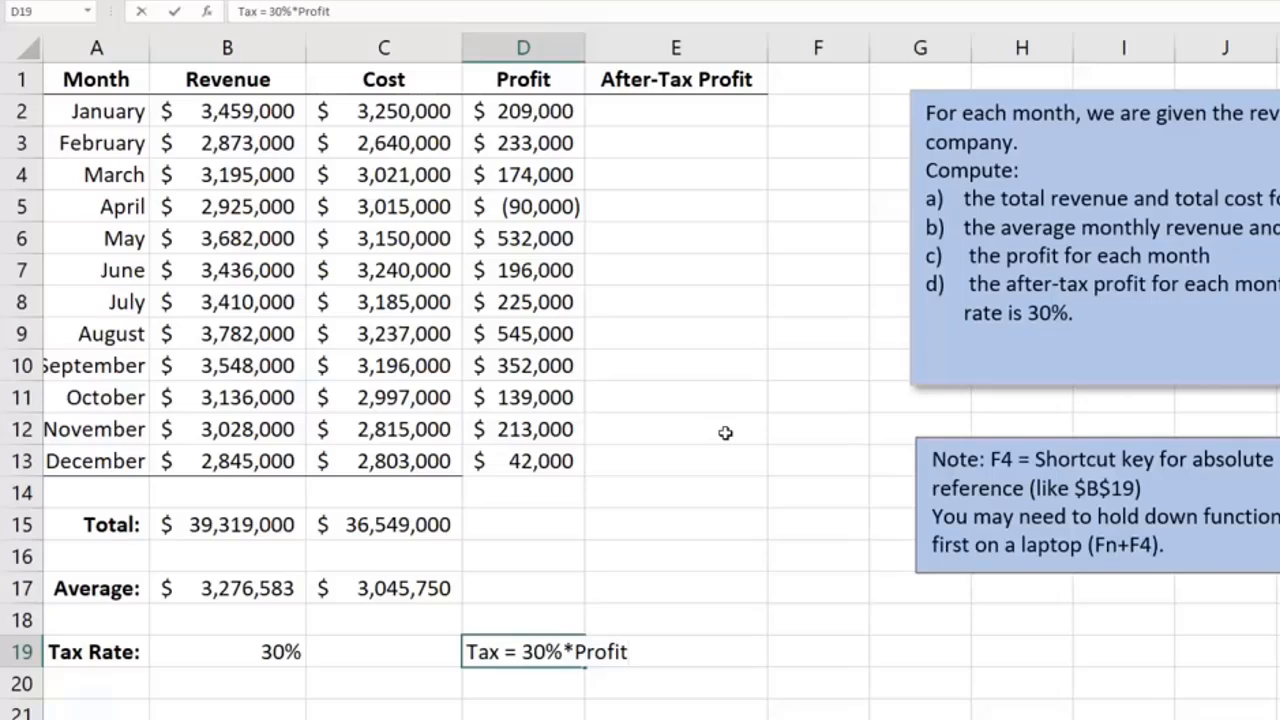
pyautogui.press('Return')
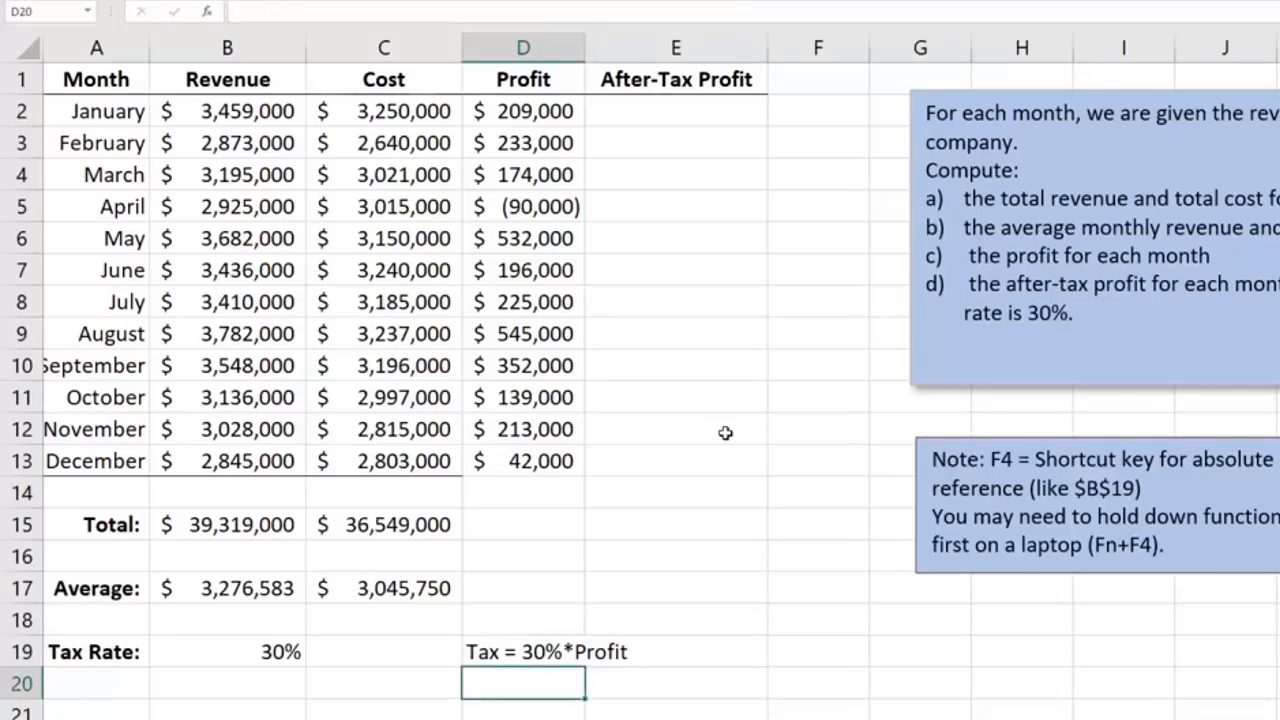
# Step: Add the note "After-Tax Profit = Profit - 30%*Profit" in cell D20
pyautogui.write('After-Tax Pr')
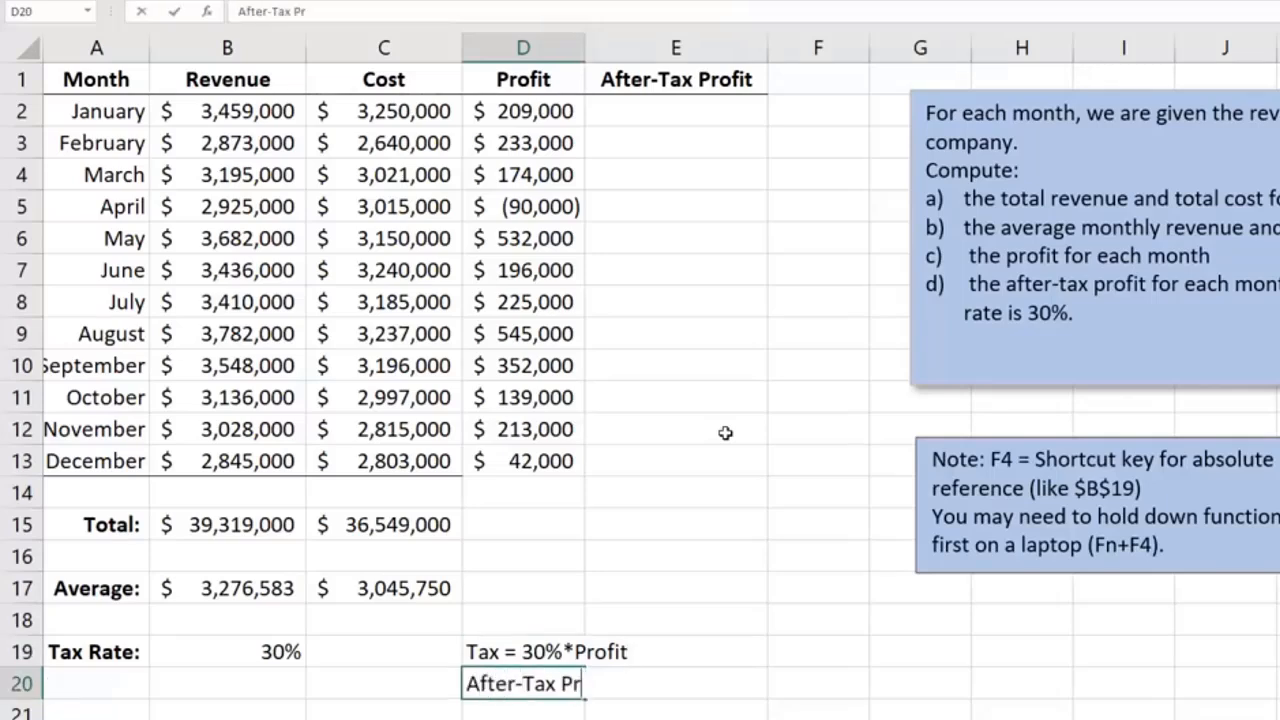
pyautogui.write('ofit = pr')
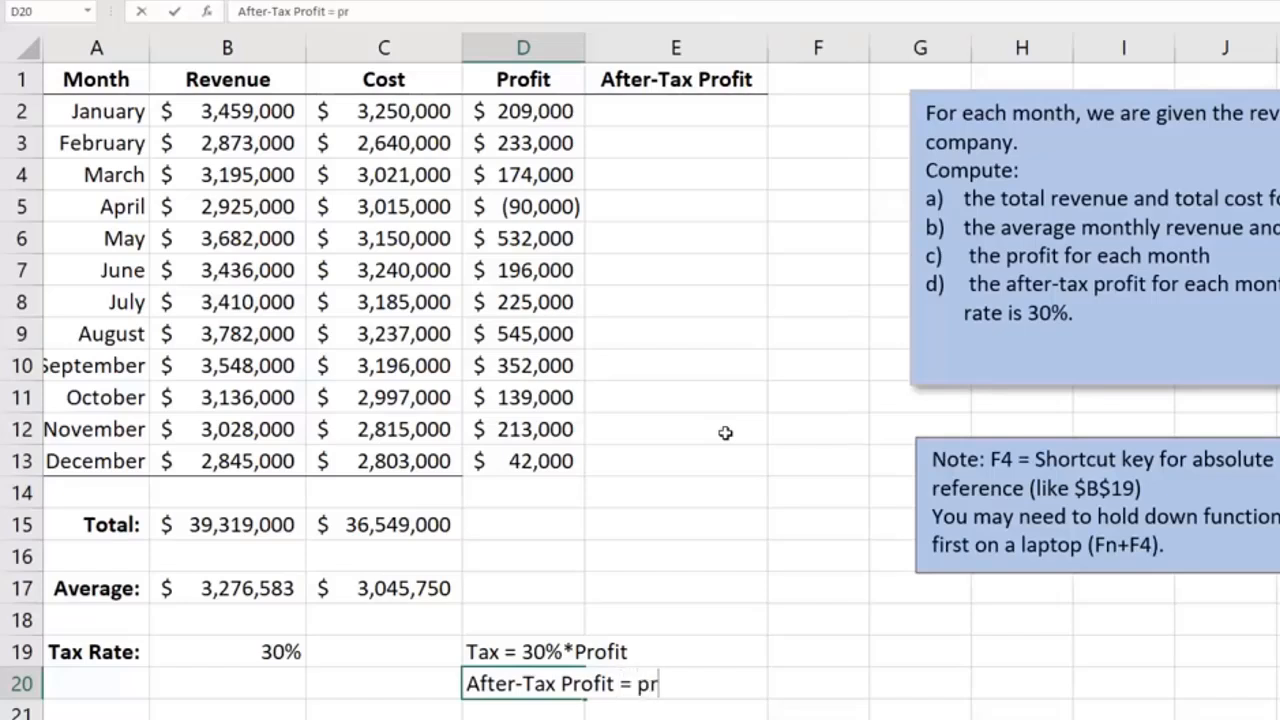
pyautogui.press('BackSpace')
pyautogui.press('BackSpace')
pyautogui.write('Prfit')
pyautogui.press('BackSpace')
pyautogui.press('BackSpace')
pyautogui.press('BackSpace')
pyautogui.write('ofit - ')
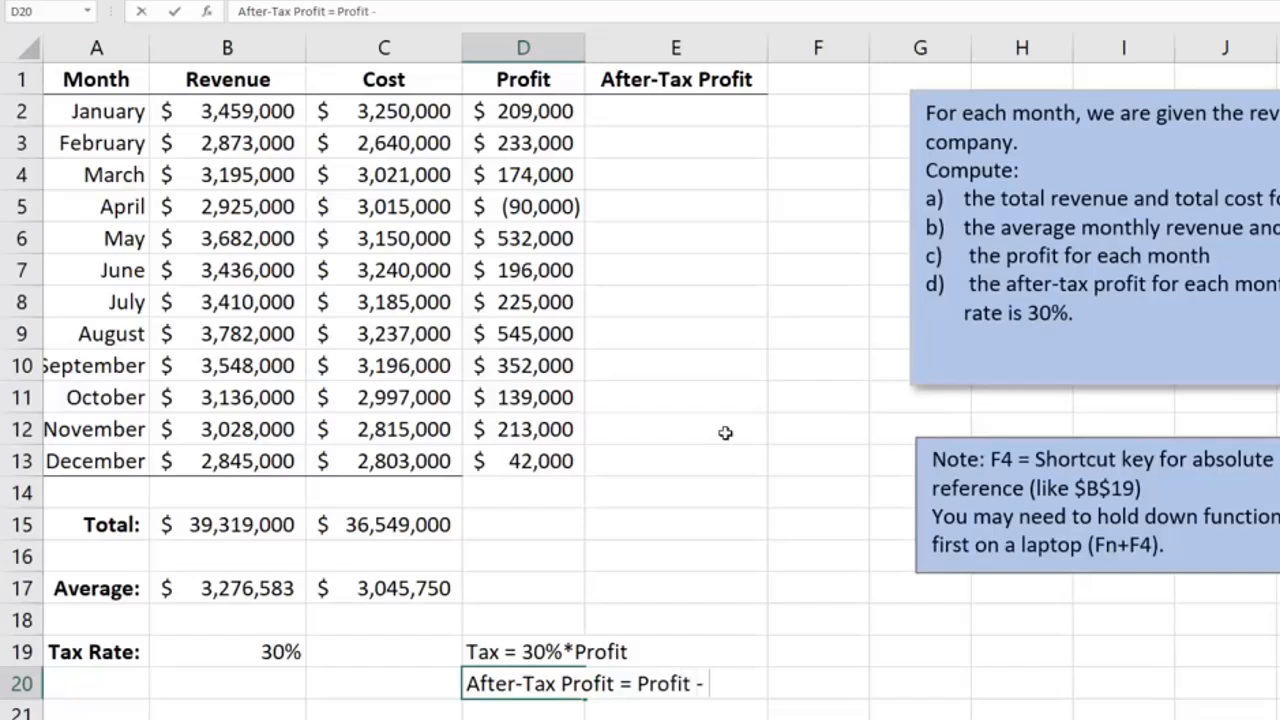
pyautogui.write('30%')
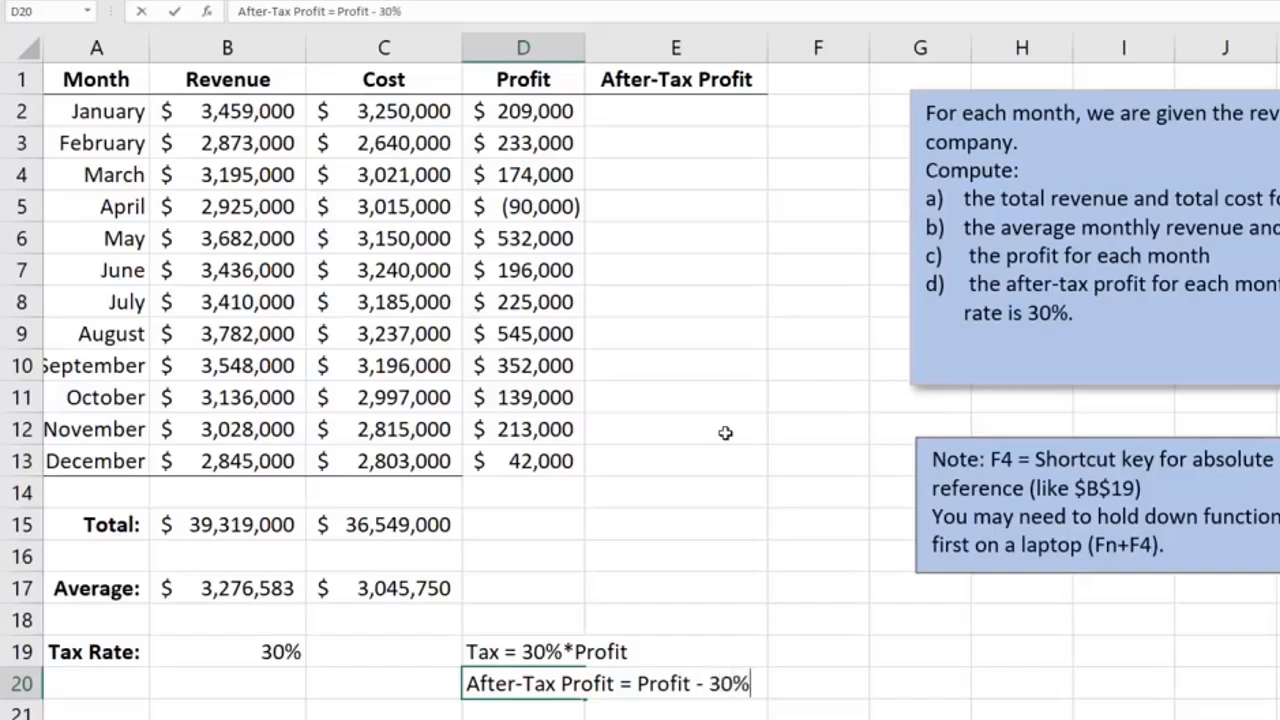
pyautogui.write('*Profit')
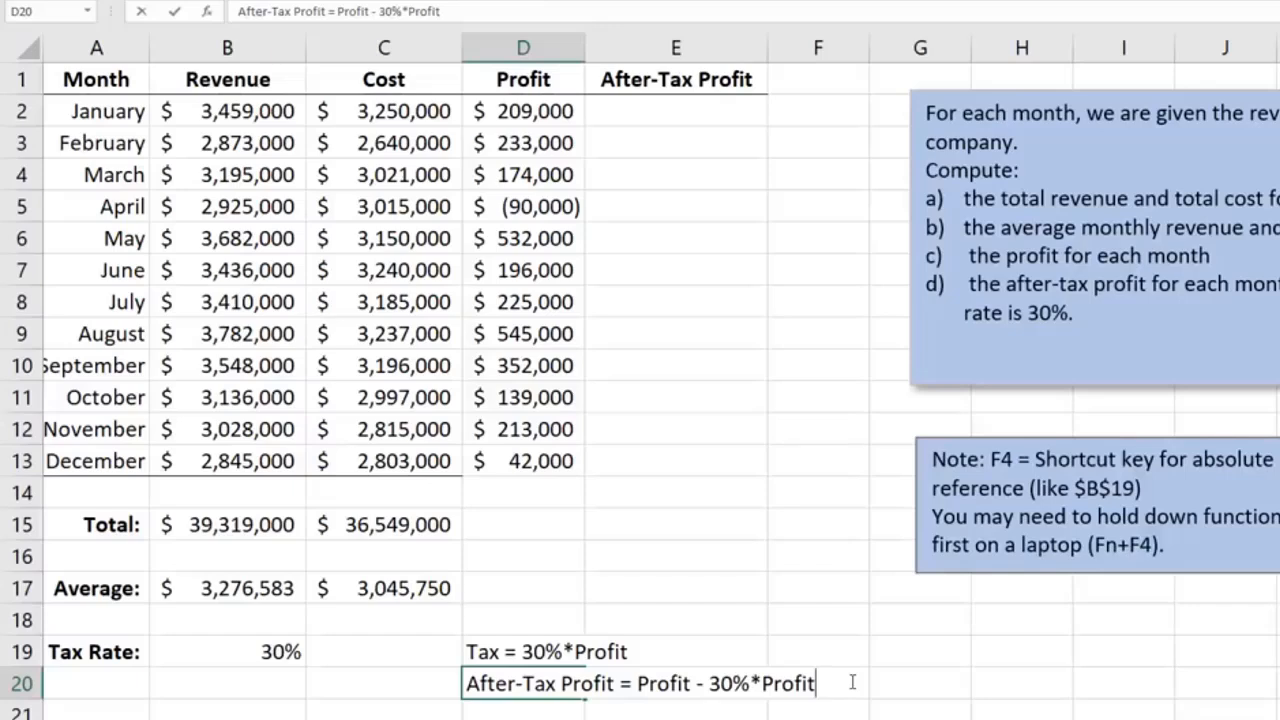
pyautogui.press('Return')
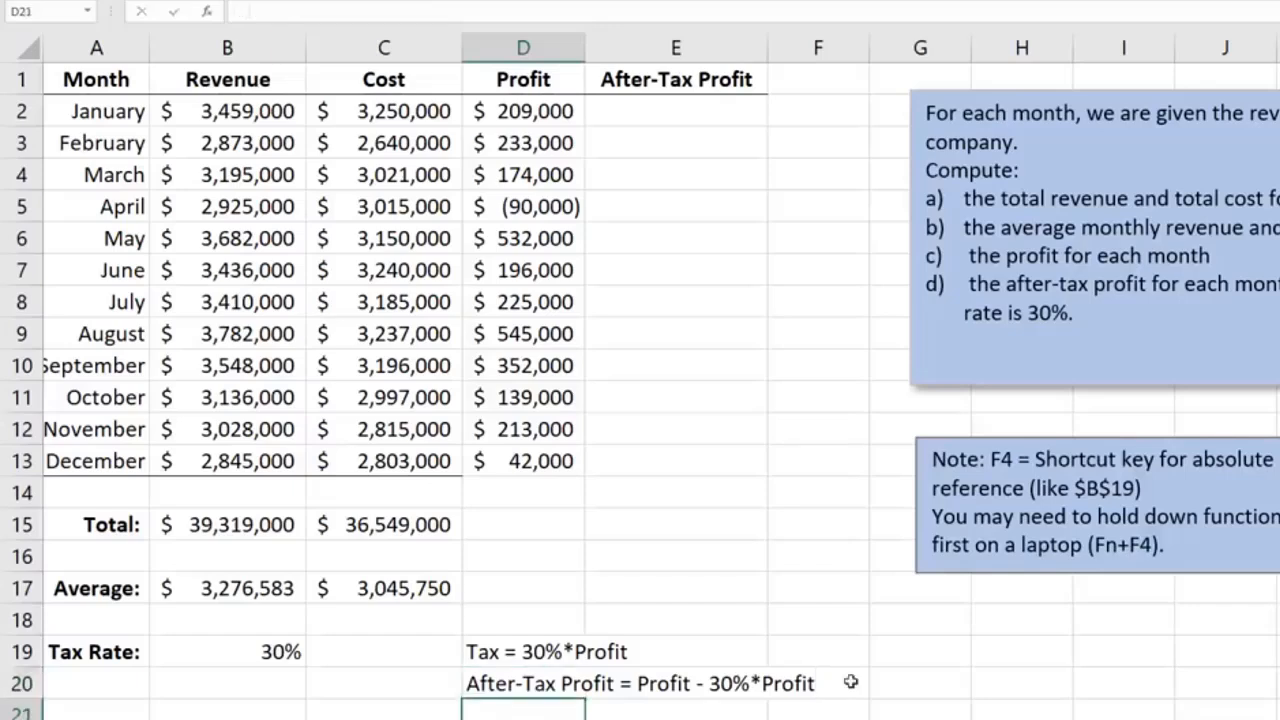
# Step: Start January's after-tax profit formula in cell E2 as =D2-30%*D2
pyautogui.click(626, 111)
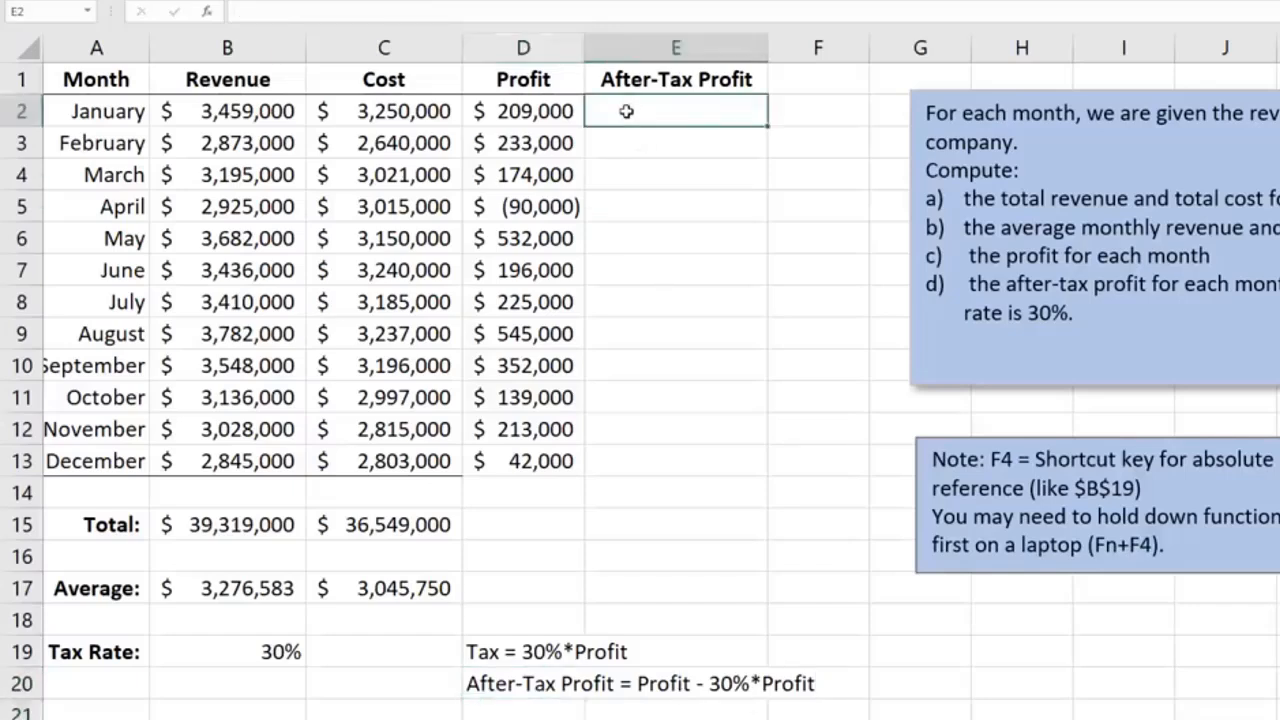
pyautogui.write('=')
pyautogui.click(527, 110)
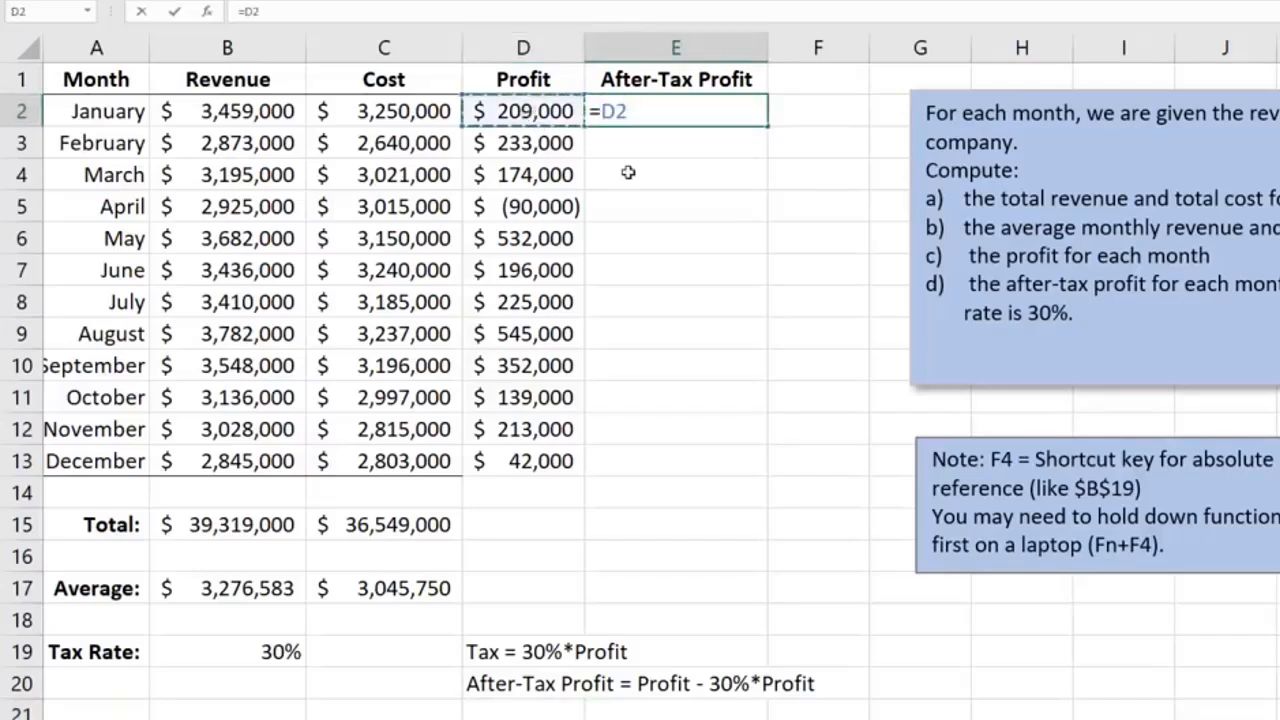
pyautogui.write('=')
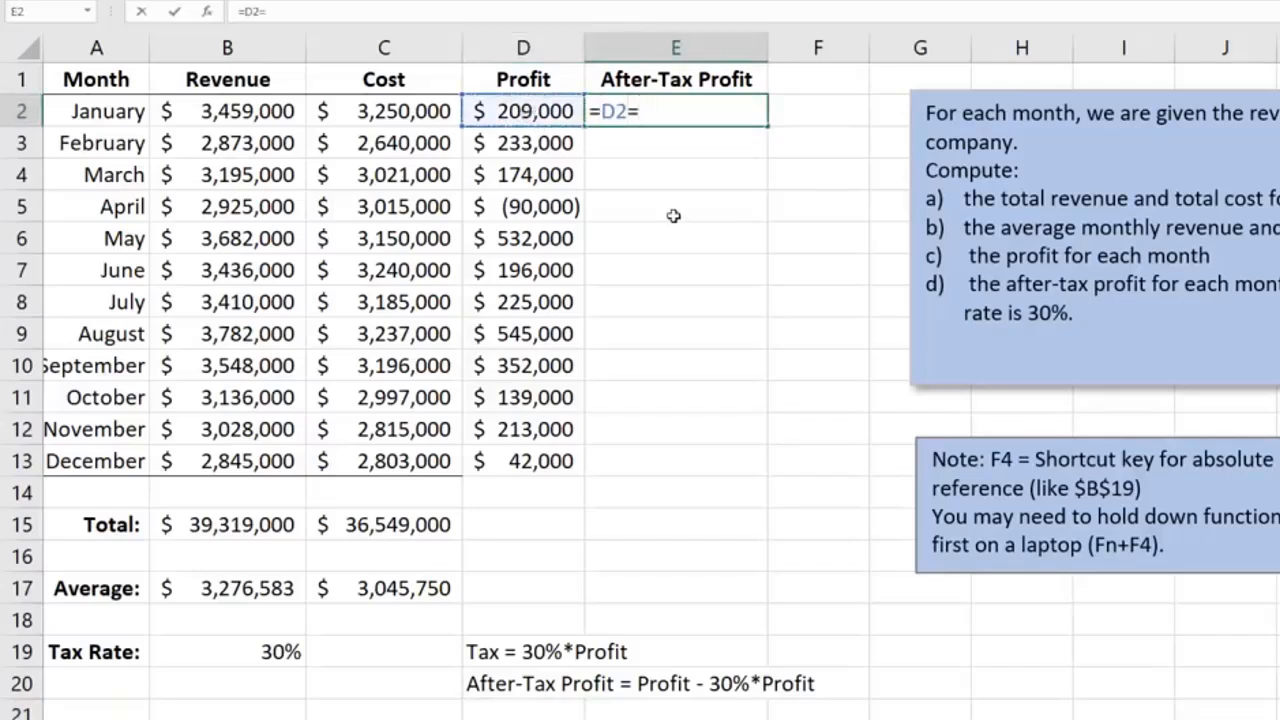
pyautogui.press('BackSpace')
pyautogui.write('-30%*')
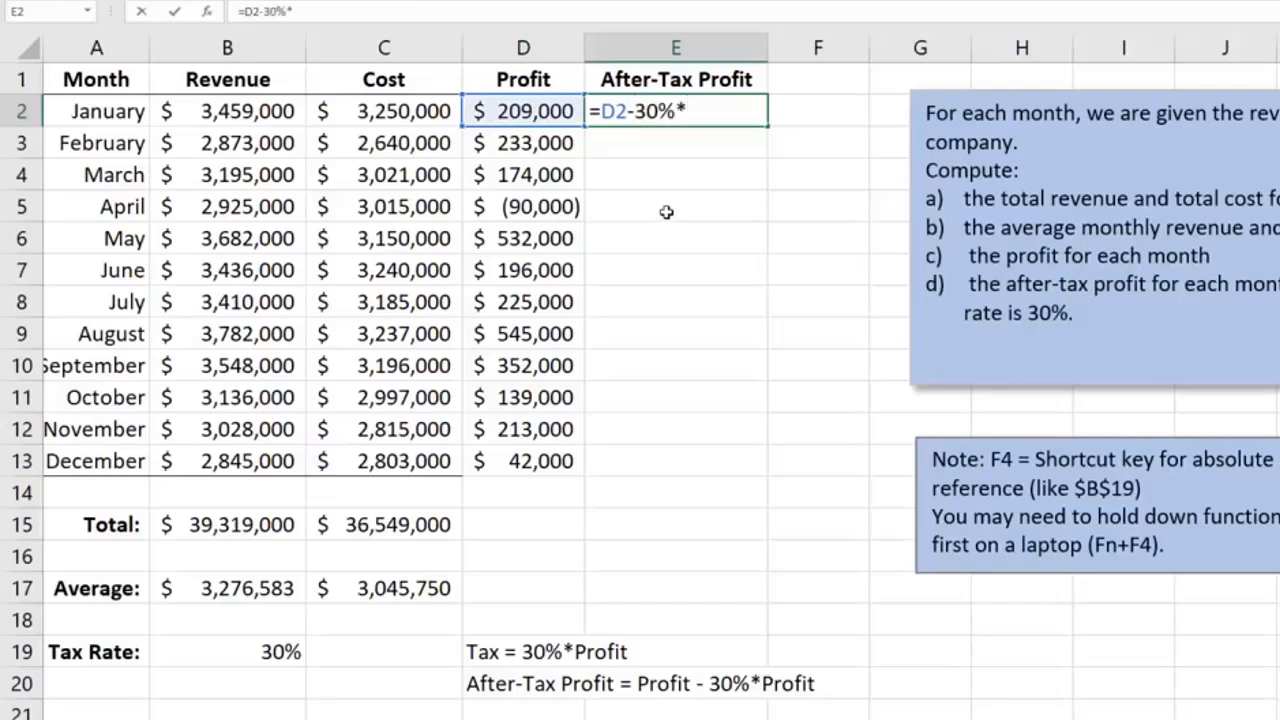
pyautogui.click(530, 113)
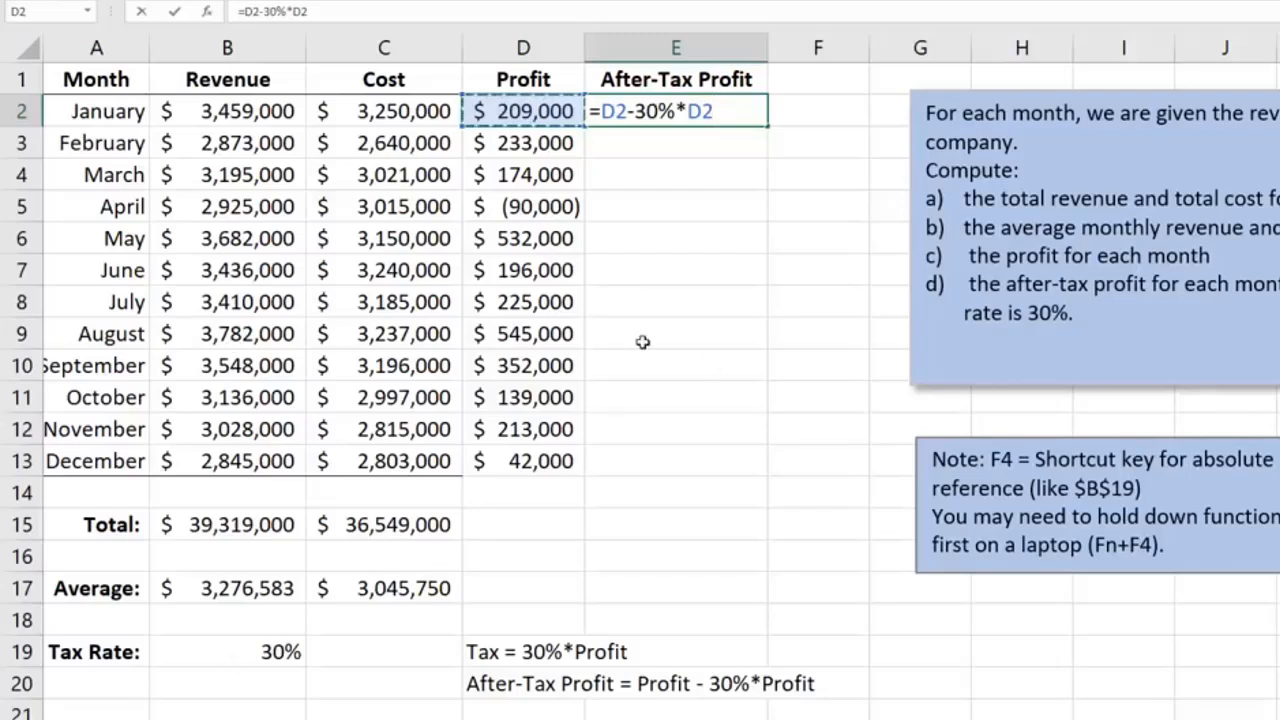
# Step: Rewrite the formula in E2 to reference the tax rate cell instead of the fixed percentage, as =D2-B19*D2
pyautogui.press('BackSpace')
pyautogui.press('BackSpace')
pyautogui.press('BackSpace')
pyautogui.press('BackSpace')
pyautogui.press('BackSpace')
pyautogui.press('BackSpace')
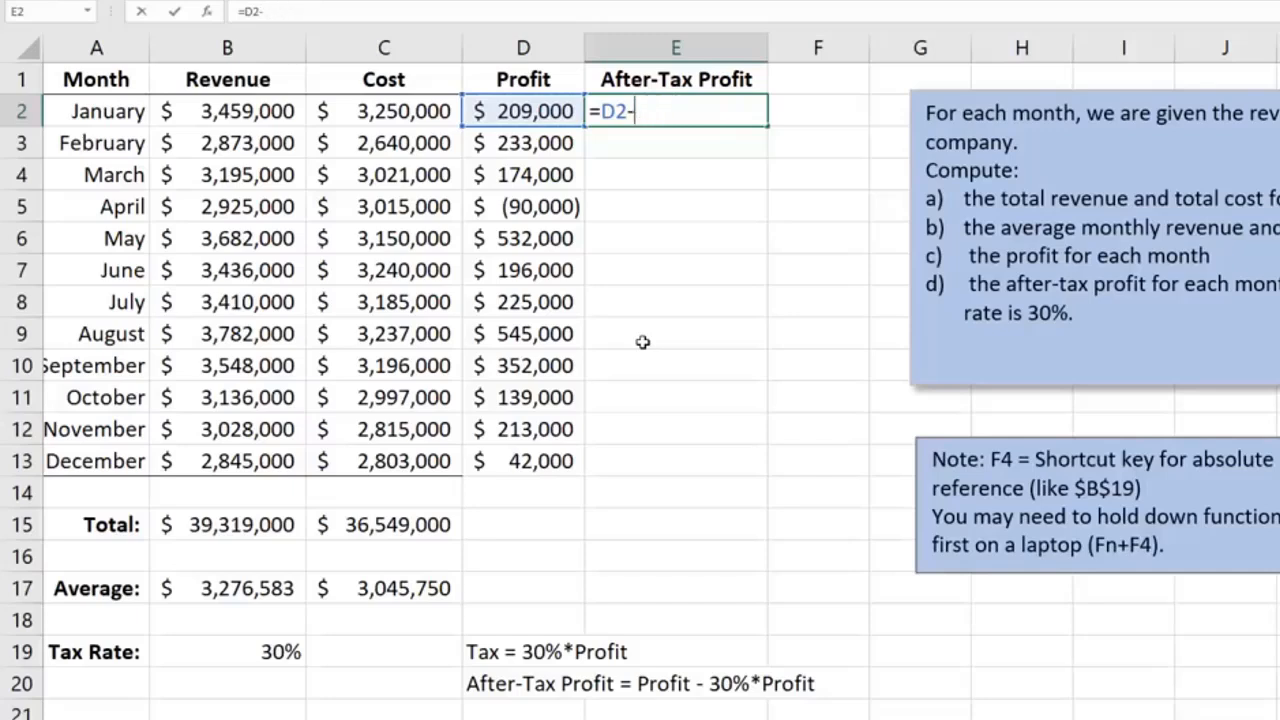
pyautogui.click(284, 652)
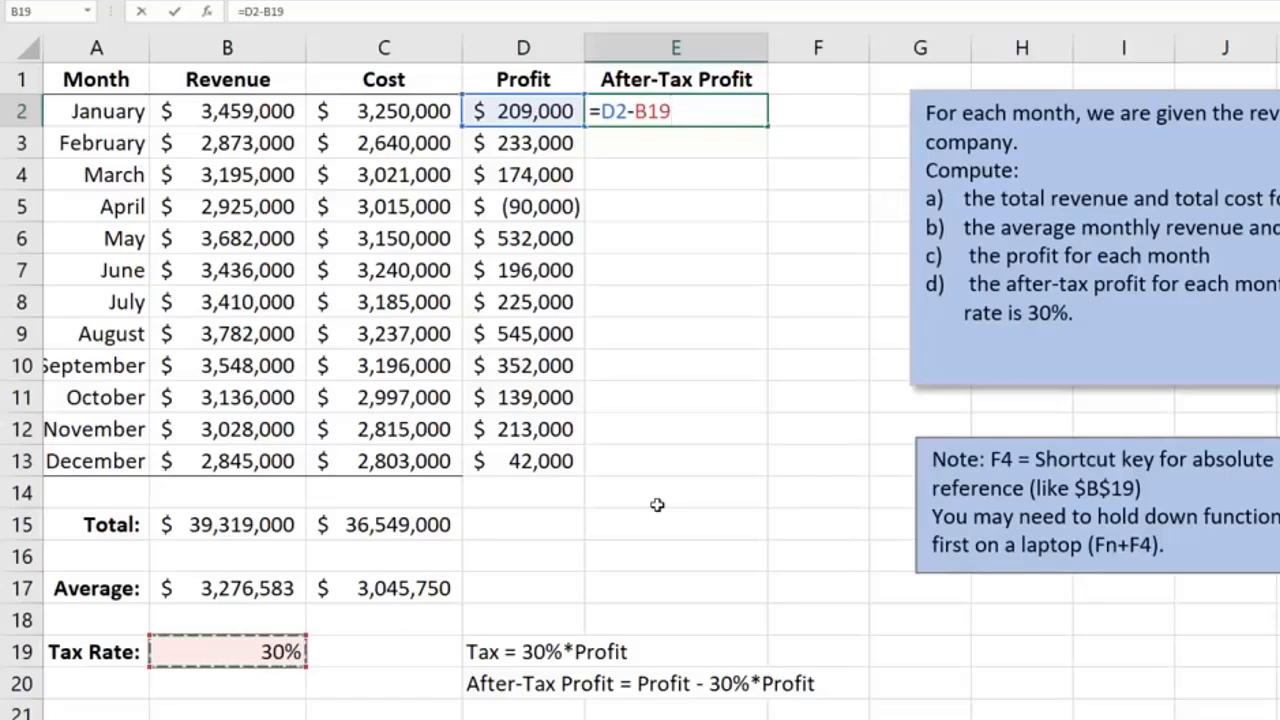
pyautogui.write('*')
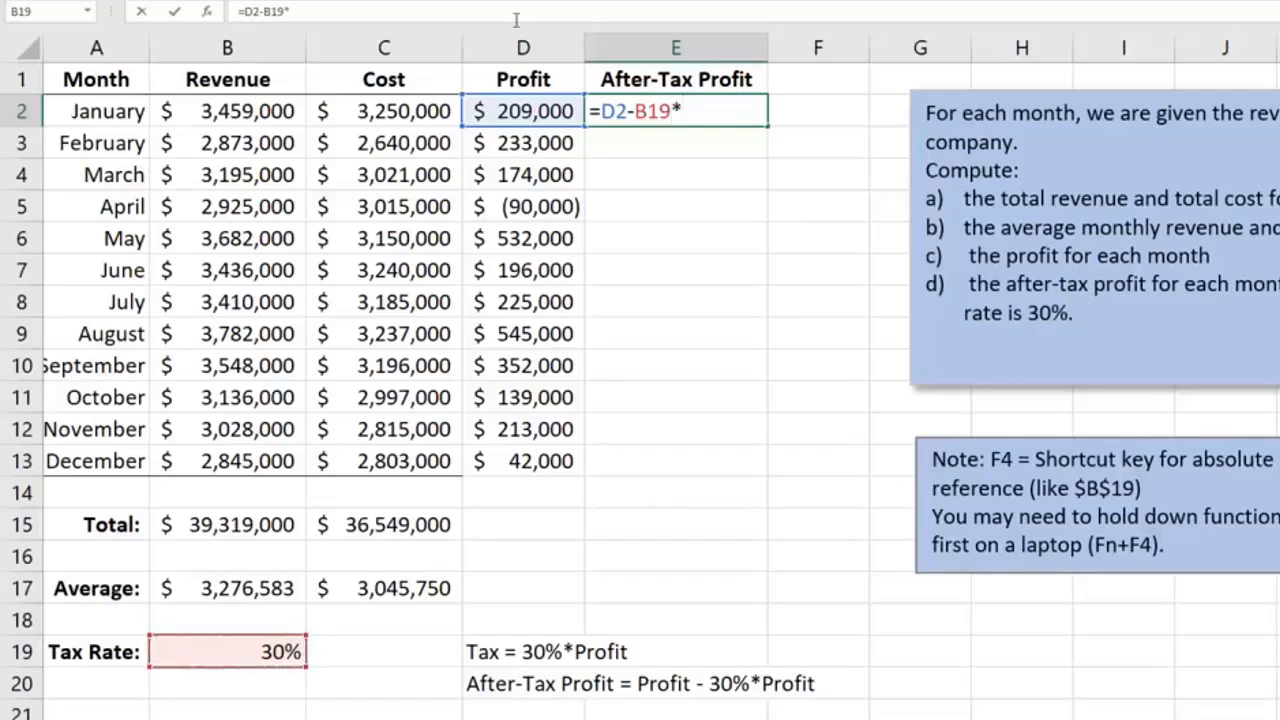
pyautogui.click(522, 113)
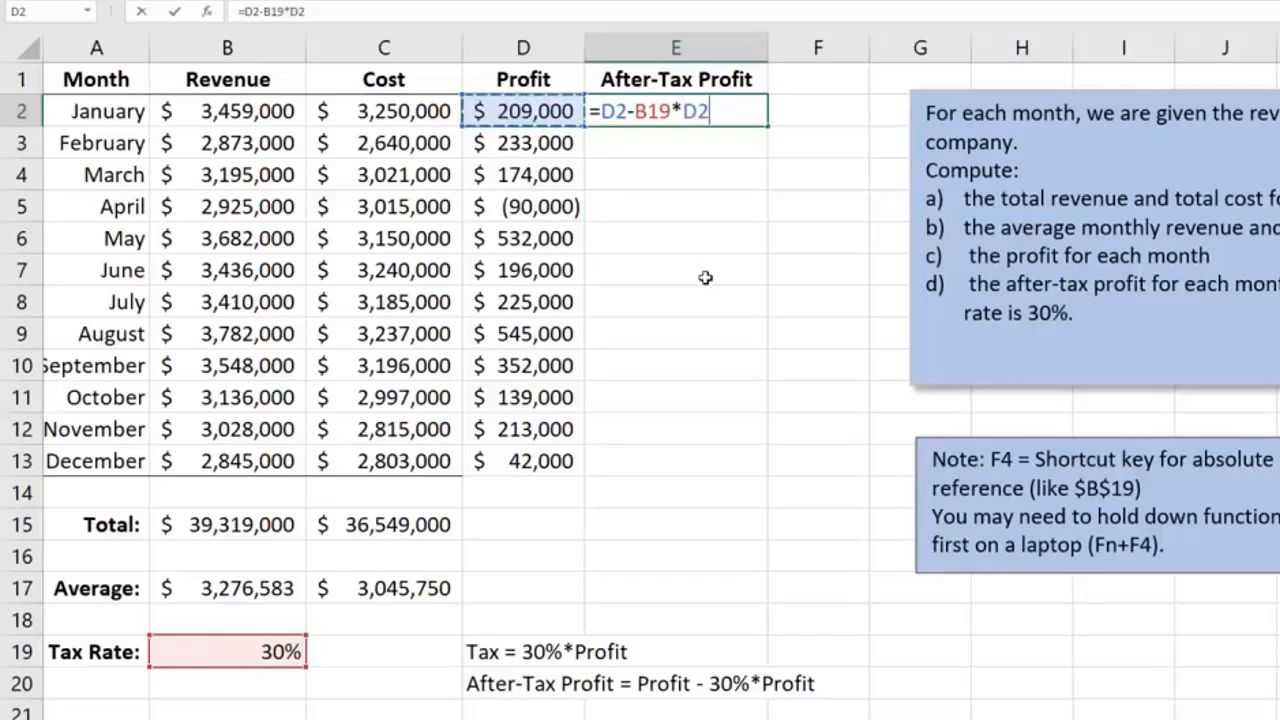
pyautogui.press('Return')
# Step: Fill the after-tax profit formula from E2 down to E13 and check which cells the formula in E3 refers to
pyautogui.click(703, 111)
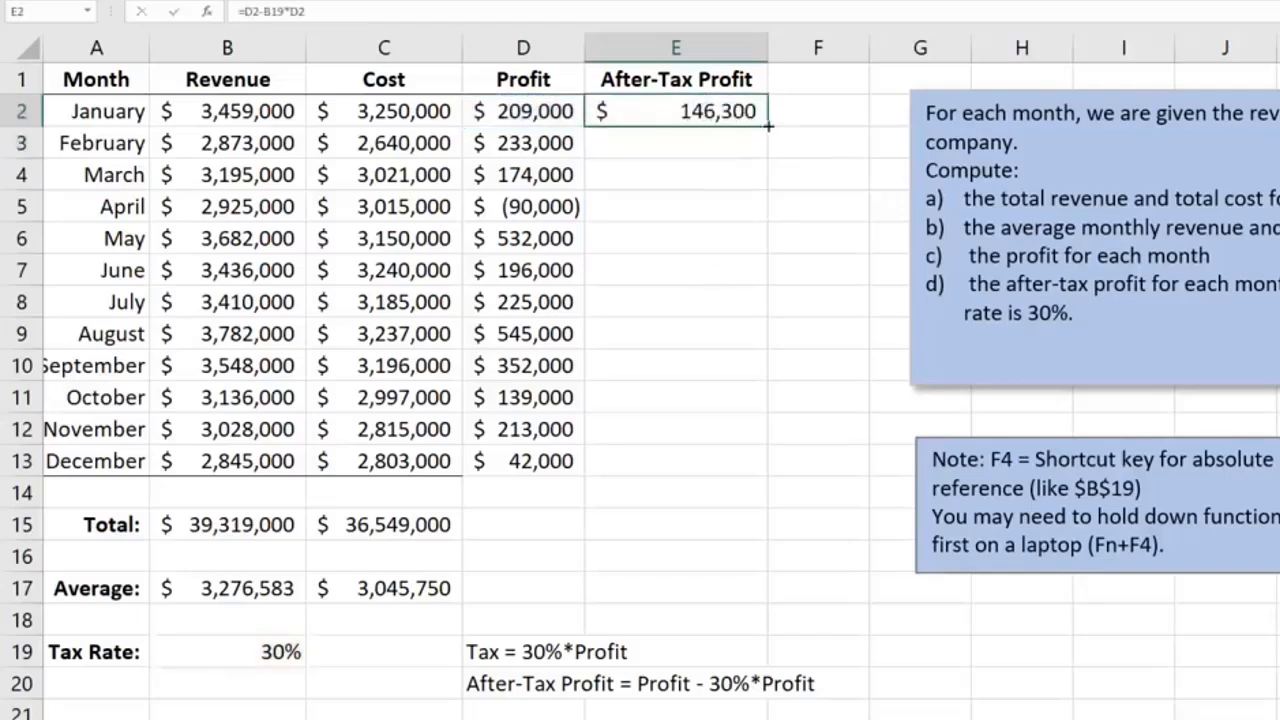
pyautogui.moveTo(767, 127); pyautogui.dragTo(773, 471)
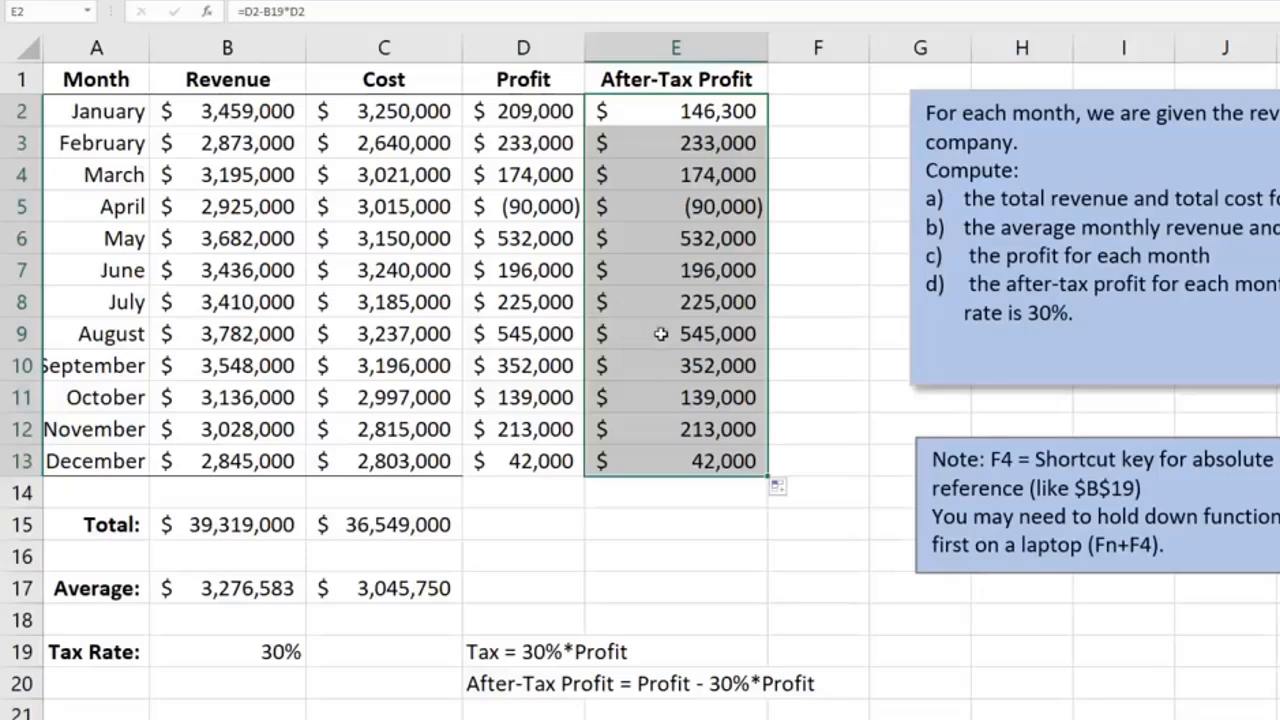
pyautogui.doubleClick(661, 143)
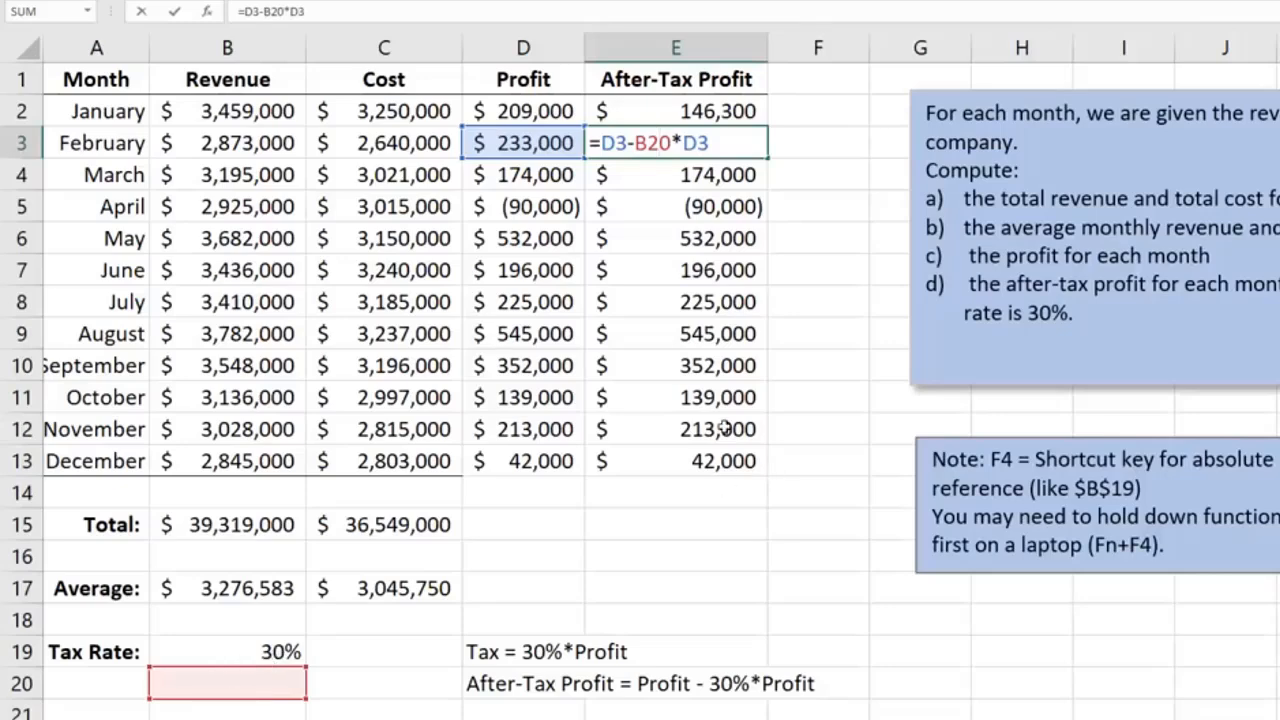
pyautogui.hotkey('ctrl', 'Return')
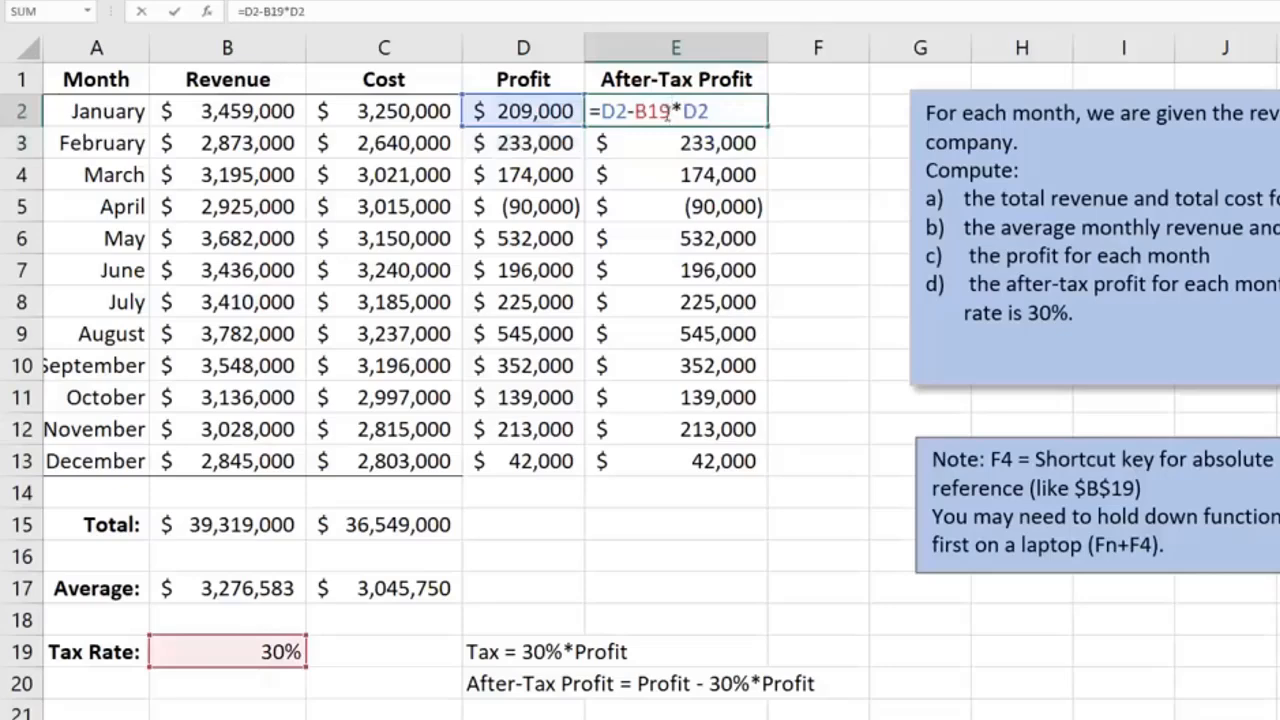
# Step: Make the tax rate reference in E2 absolute, giving =D2-$B$19*D2, and fill the formula down to E13
pyautogui.click(671, 114)
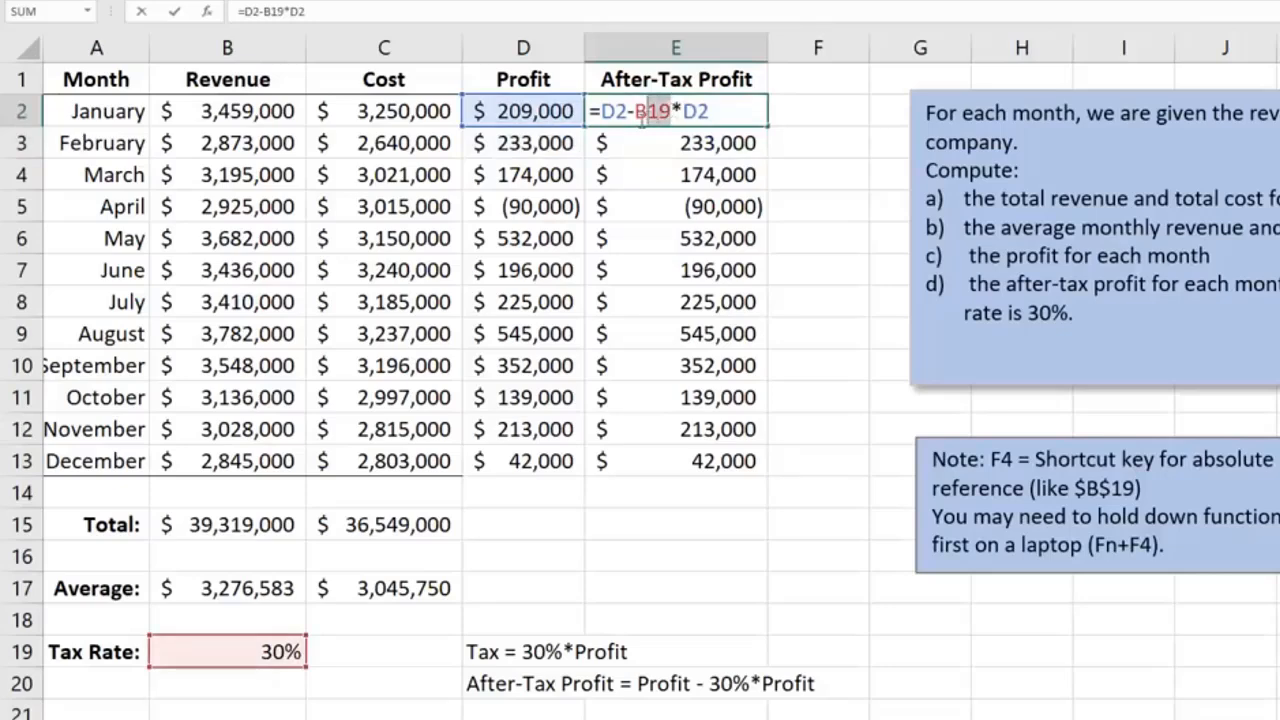
pyautogui.moveTo(642, 114); pyautogui.dragTo(634, 114)
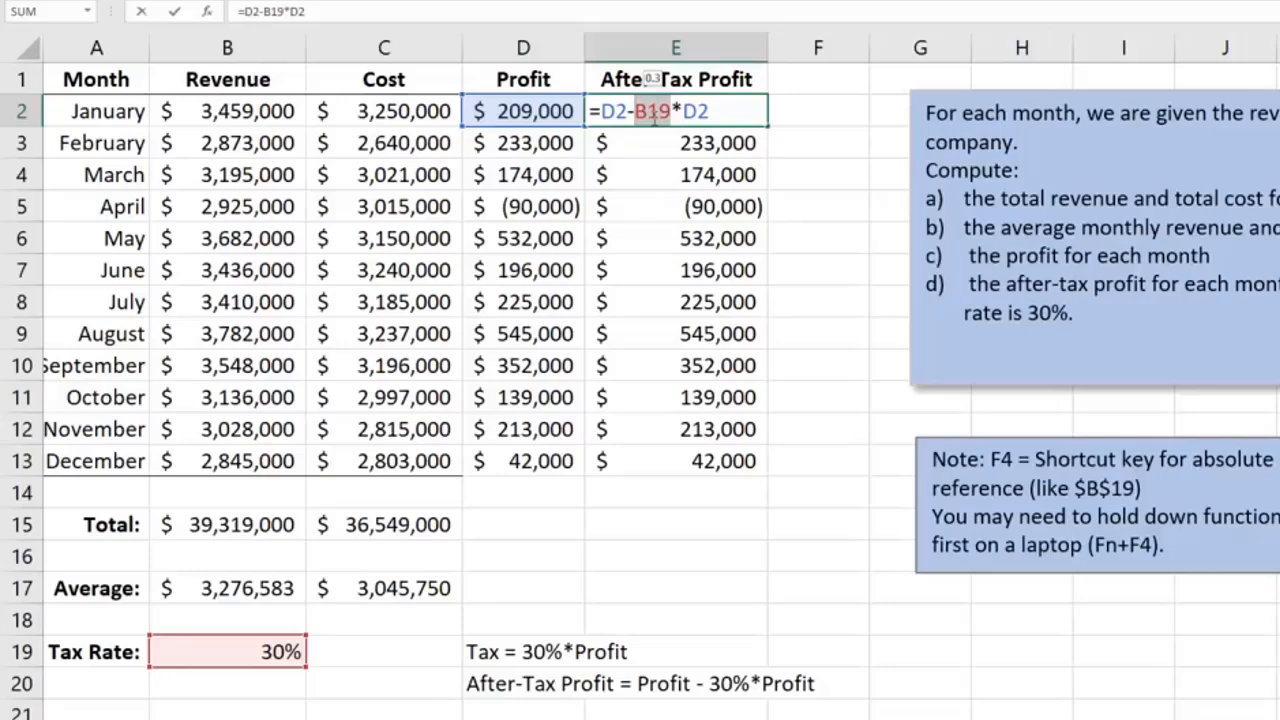
pyautogui.press('Left')
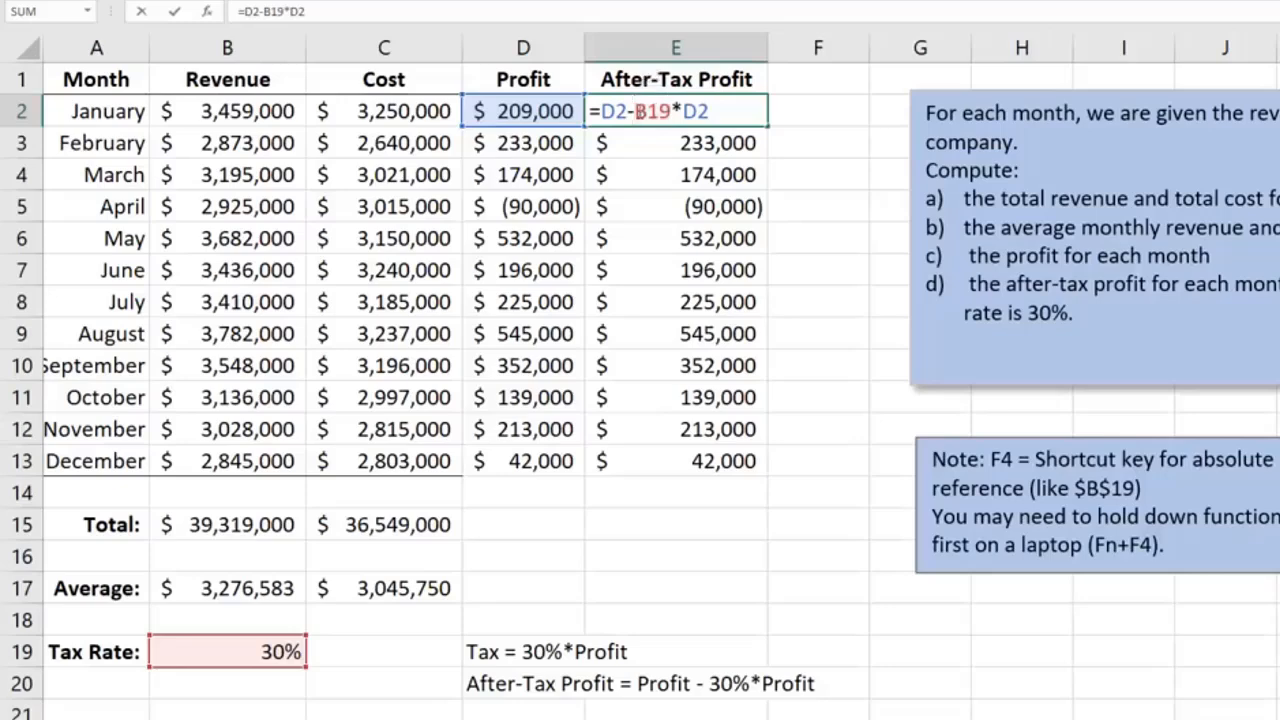
pyautogui.write('$')
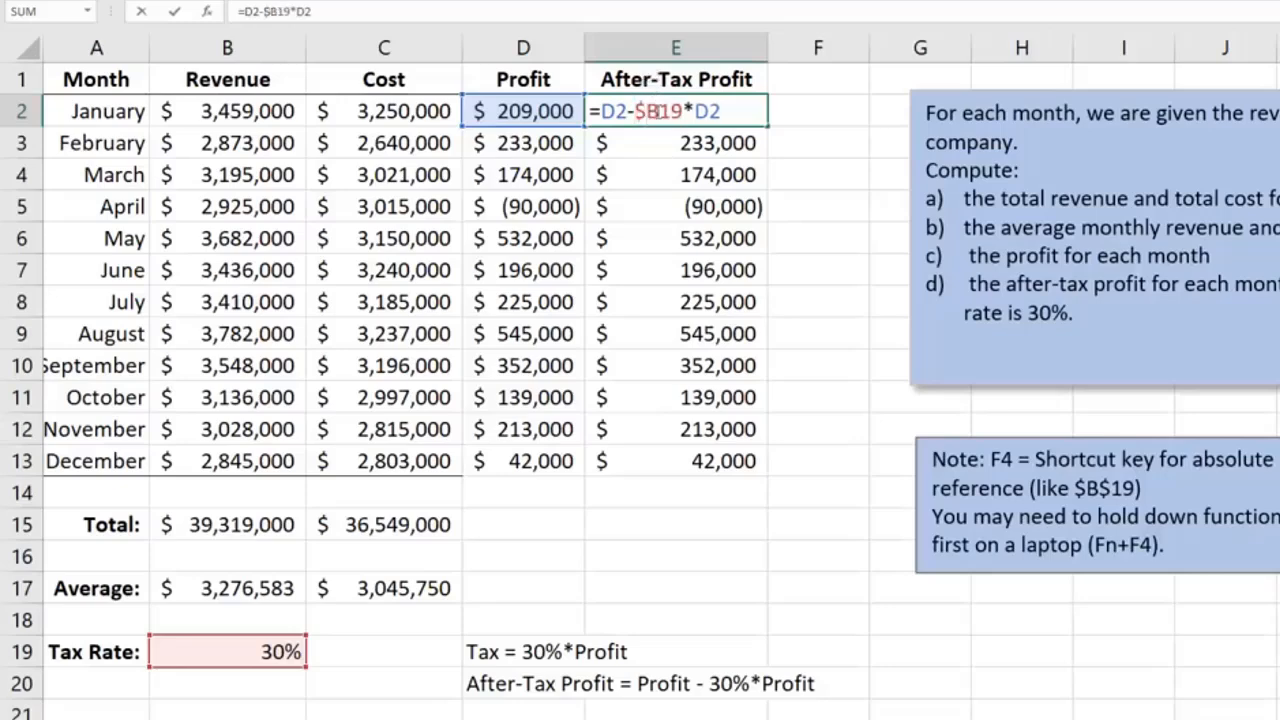
pyautogui.press('Right')
pyautogui.write('$')
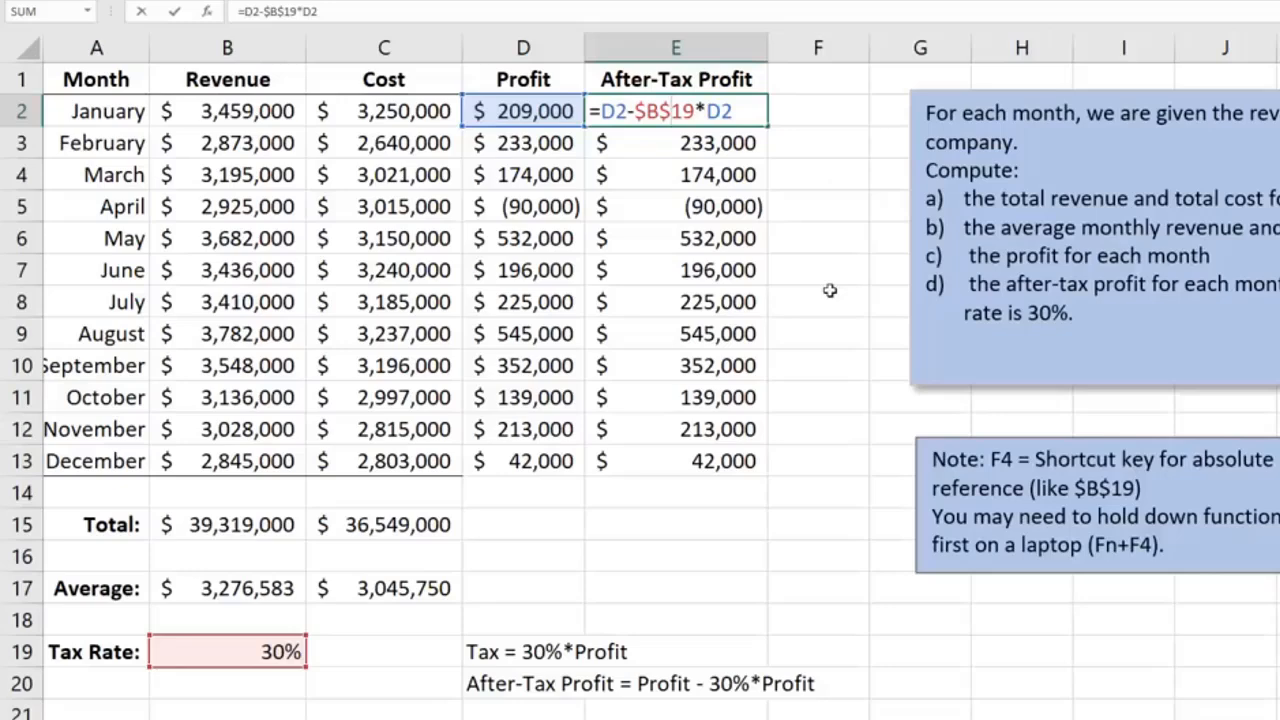
pyautogui.press('Return')
pyautogui.click(710, 112)
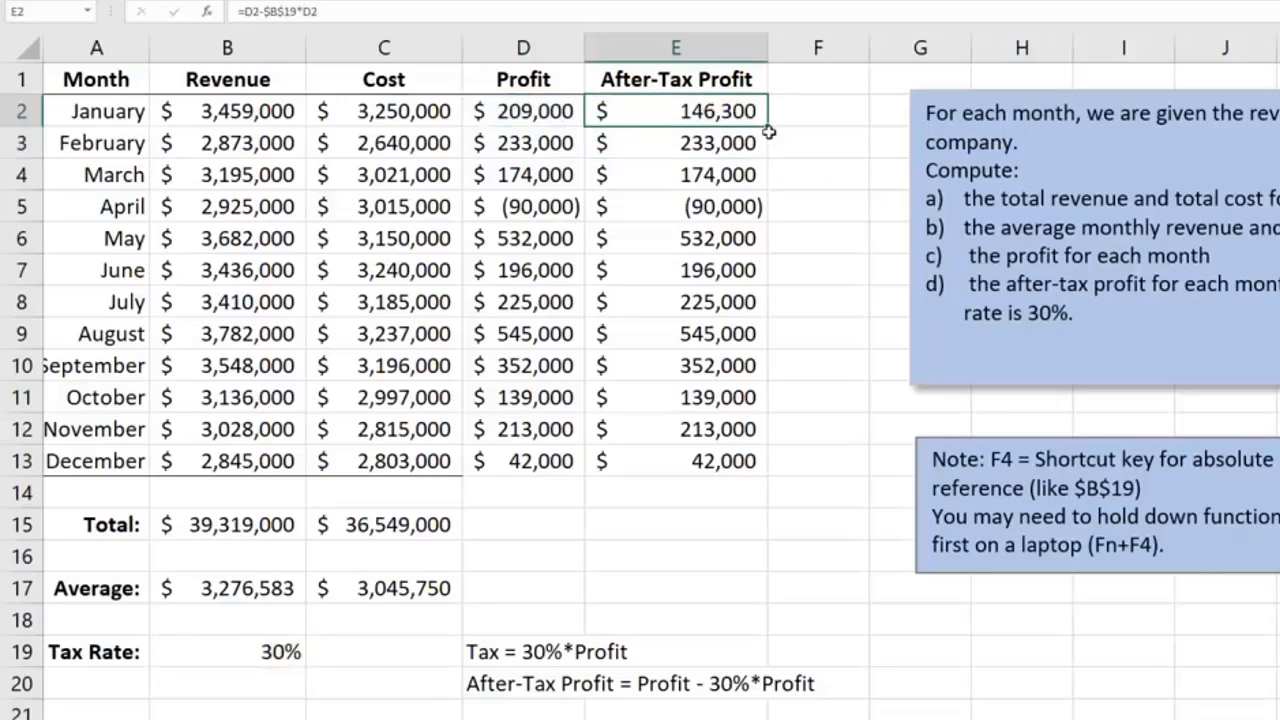
pyautogui.moveTo(767, 128); pyautogui.dragTo(772, 470)
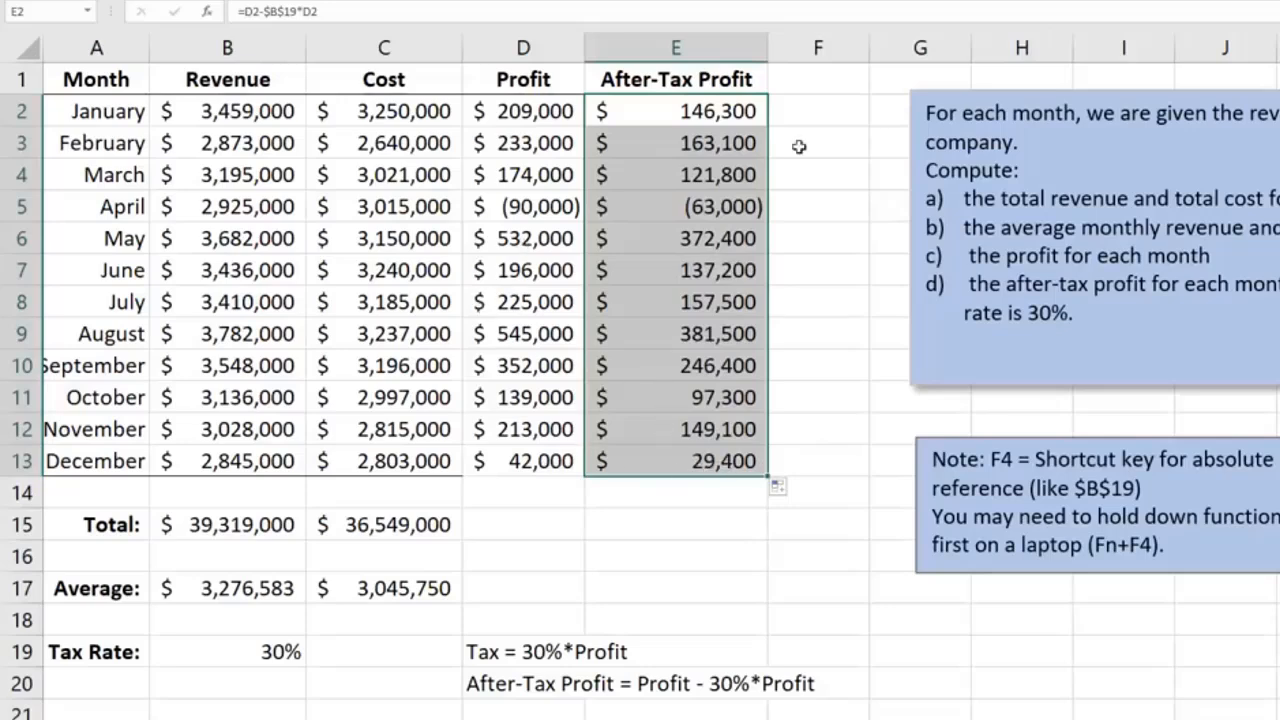
# Step: Move the exercise instructions text box further right, away from the cells beside the After-Tax Profit column
pyautogui.click(822, 118)
pyautogui.click(998, 132)
pyautogui.moveTo(961, 91); pyautogui.dragTo(1154, 84)
pyautogui.click(853, 131)
# Step: Show January's after-tax profit formula as text in cell F2 using =FORMULATEXT(E2)
pyautogui.click(842, 112)
pyautogui.write('=form')
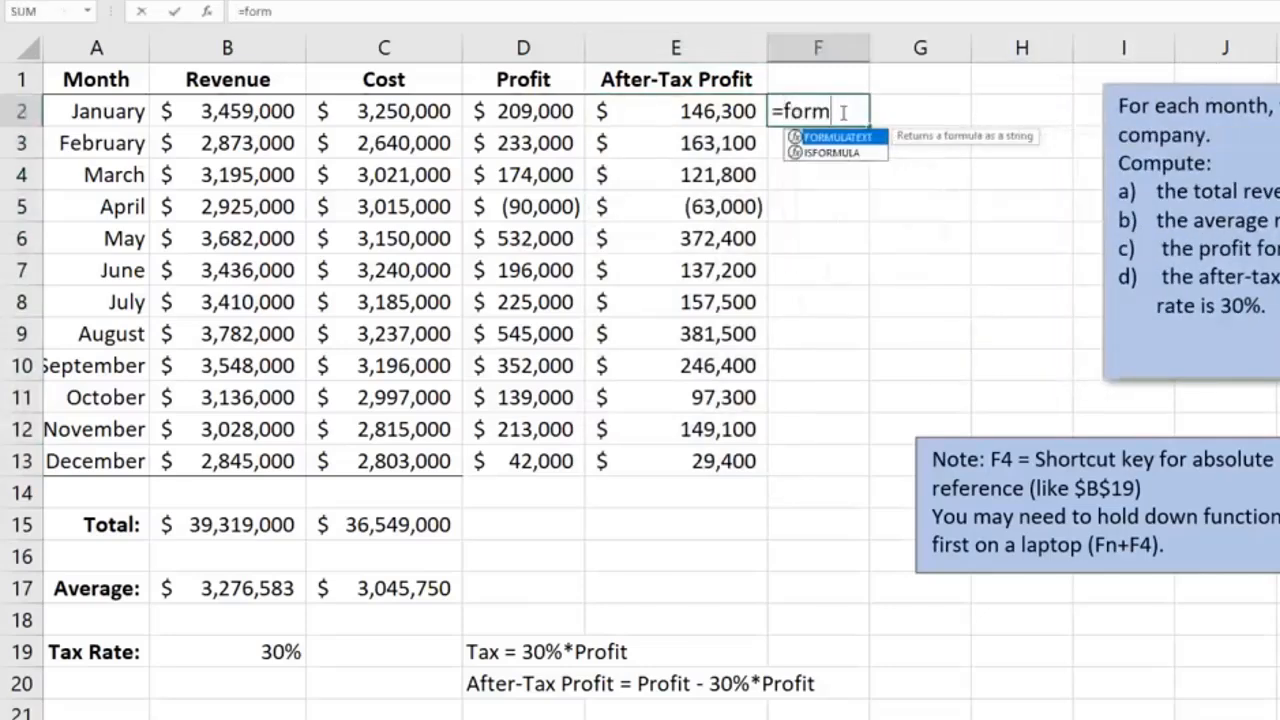
pyautogui.press('Tab')
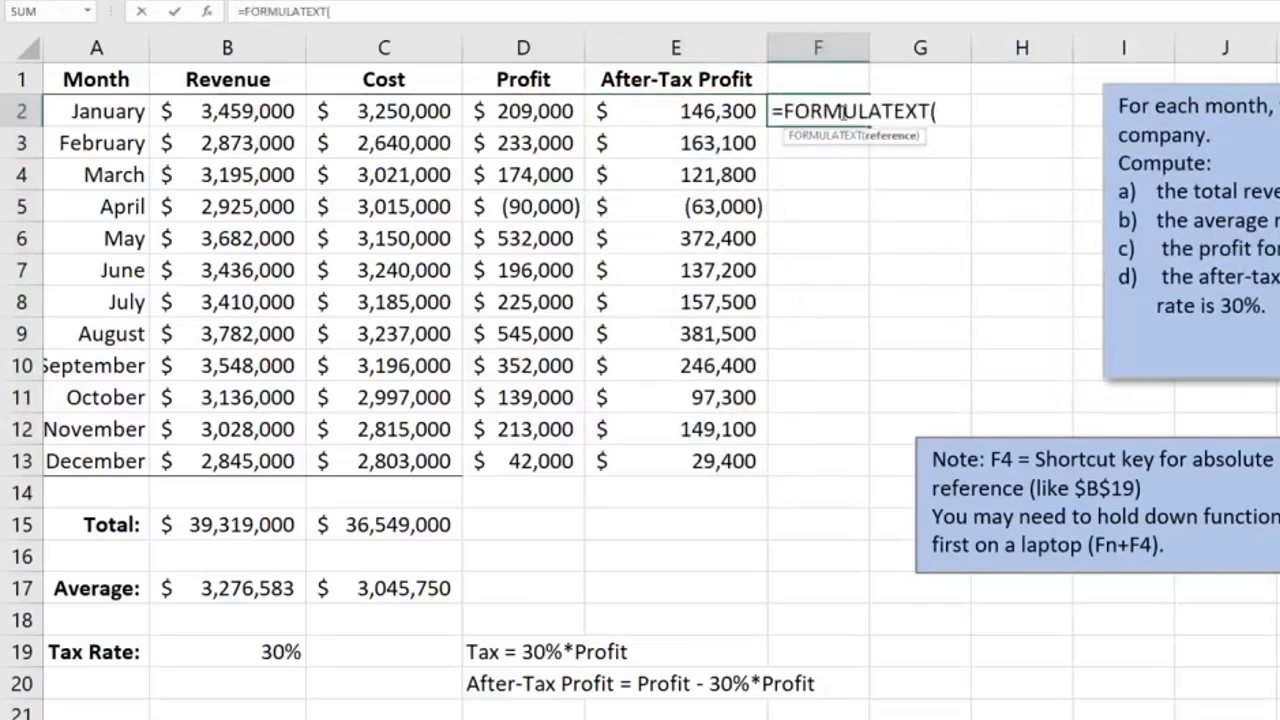
pyautogui.press('Left')
pyautogui.write(')')
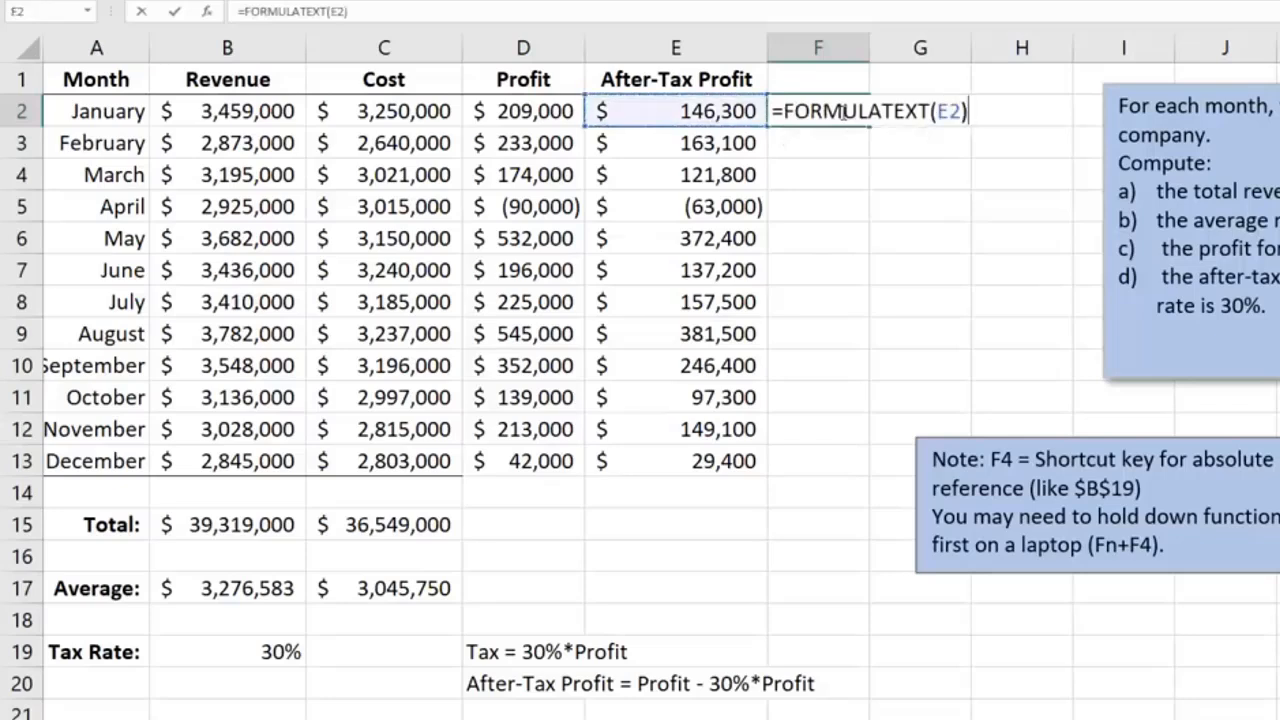
pyautogui.press('Return')
pyautogui.click(838, 111)
pyautogui.press('Down')
pyautogui.press('Down')
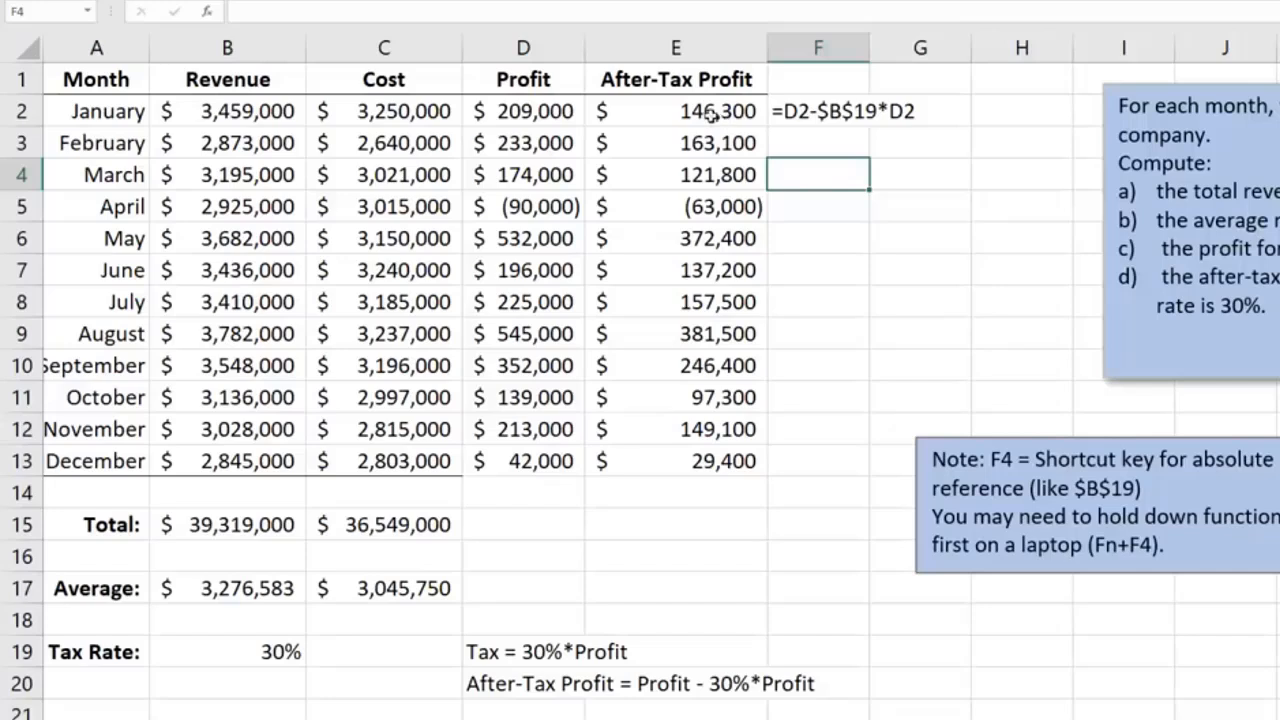
# Step: Clear the after-tax profits in E2:E13 and re-enter January's formula in E2 as =D2-$B$19*D2, with an absolute tax rate reference
pyautogui.moveTo(722, 117); pyautogui.dragTo(716, 455)
pyautogui.press('Delete')
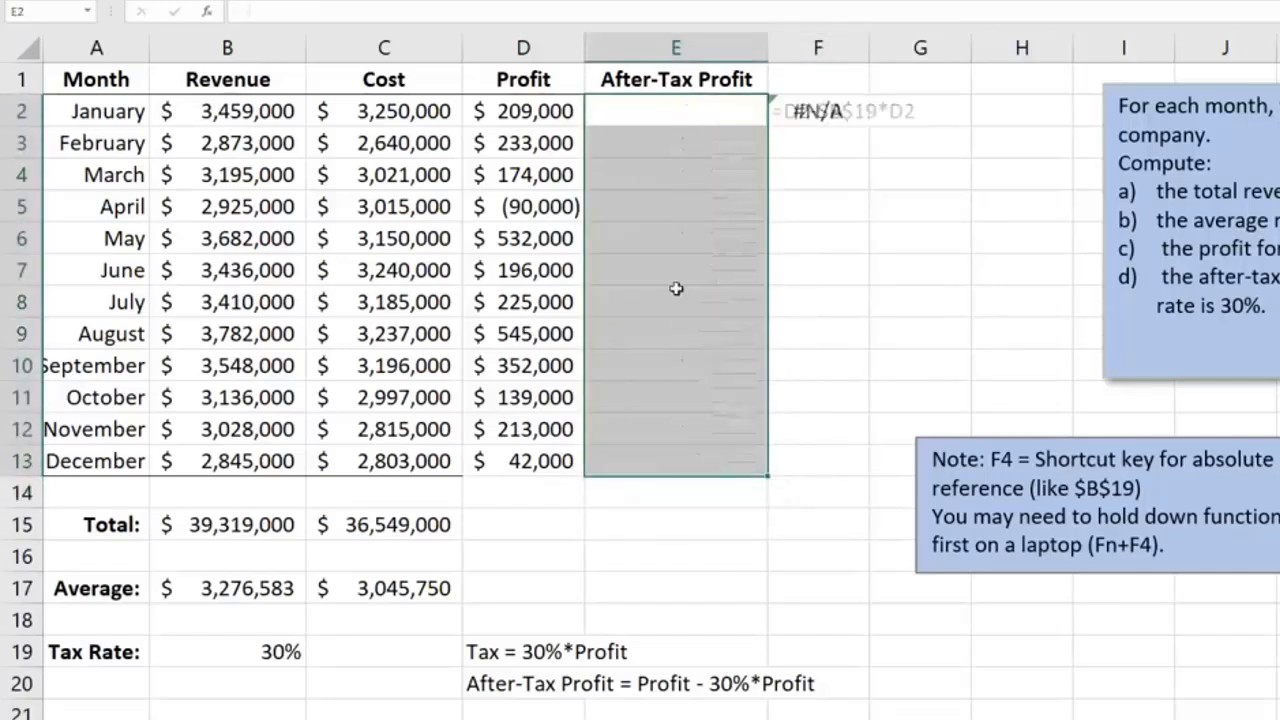
pyautogui.click(663, 107)
pyautogui.write('=')
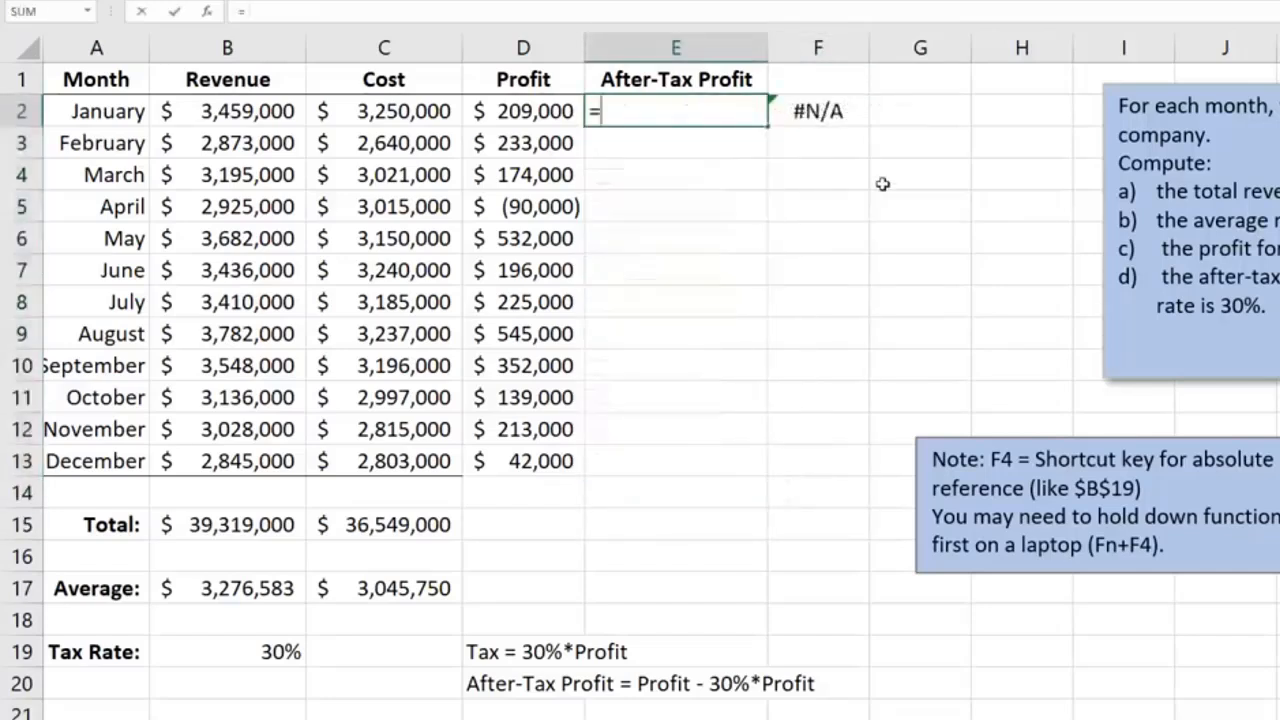
pyautogui.click(524, 109)
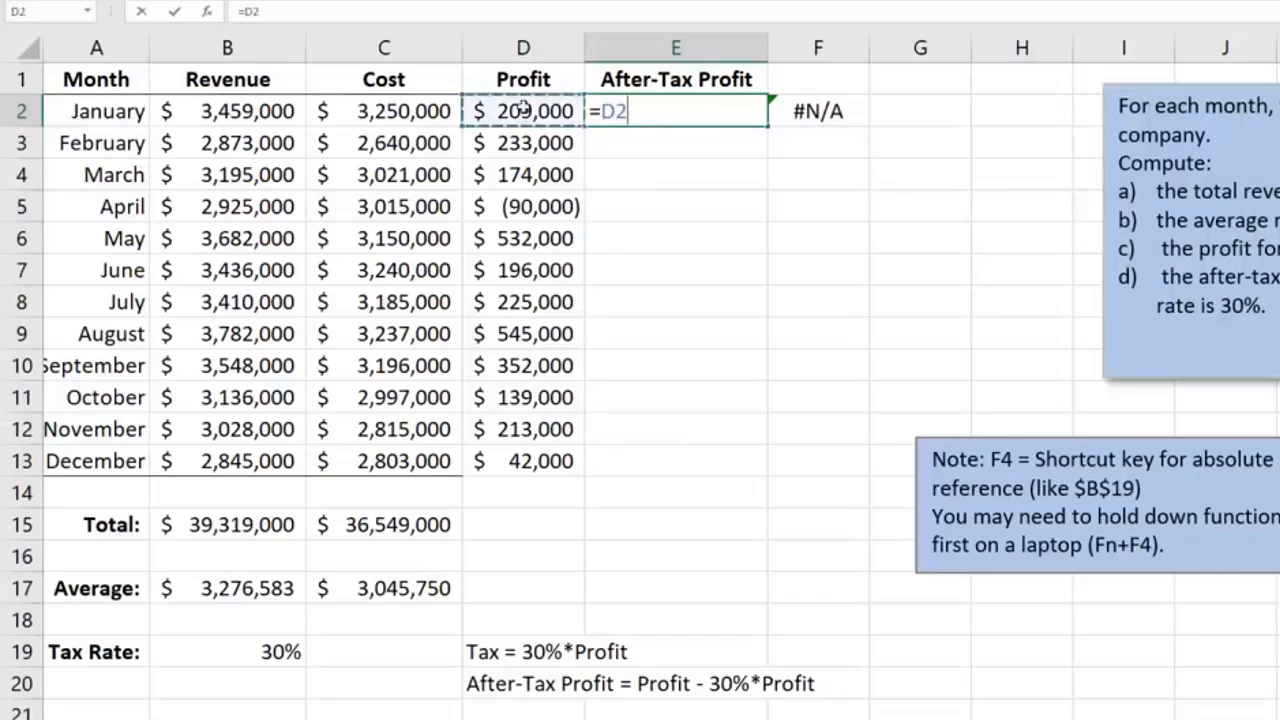
pyautogui.write('-')
pyautogui.click(216, 653)
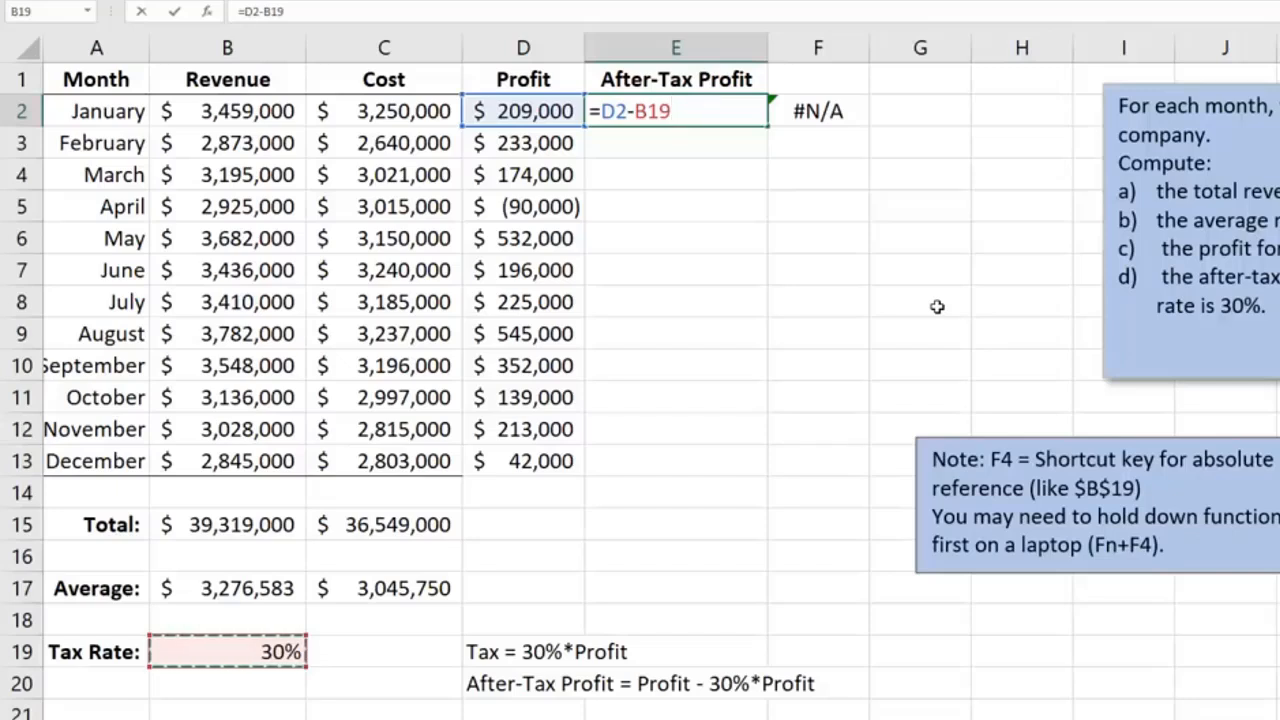
pyautogui.press('F4')
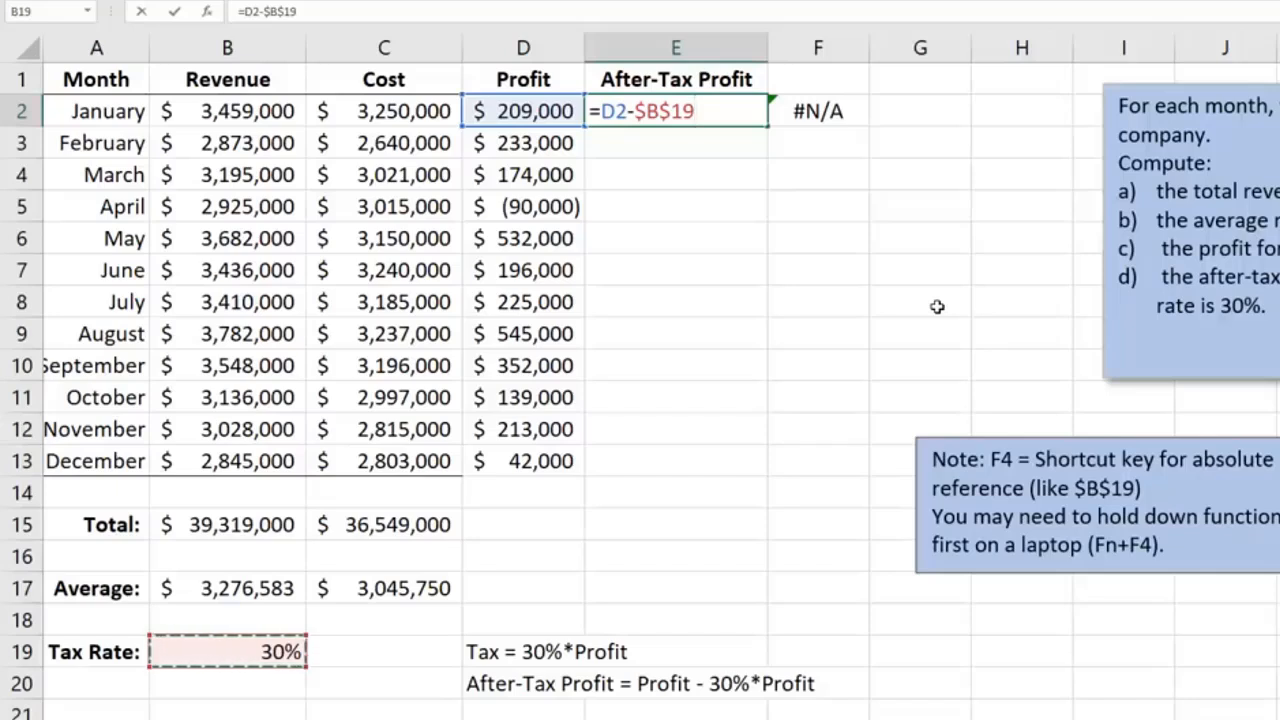
pyautogui.write('*')
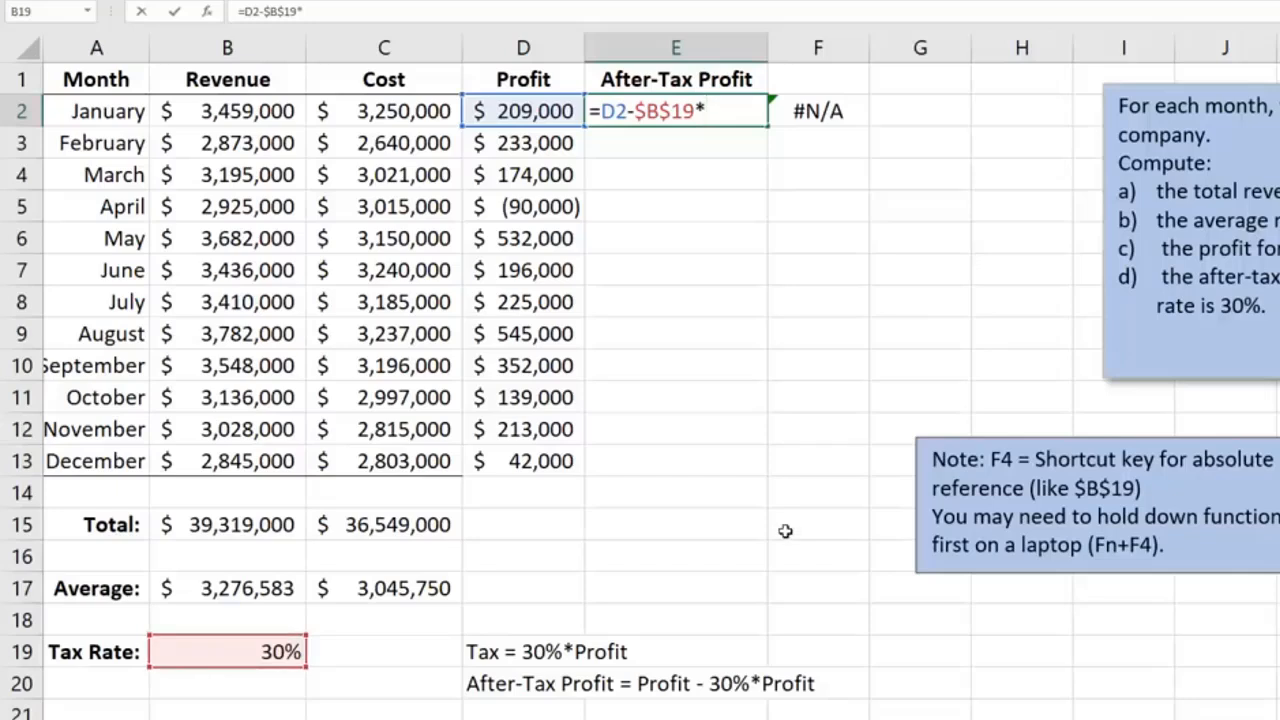
pyautogui.click(505, 108)
pyautogui.press('Return')
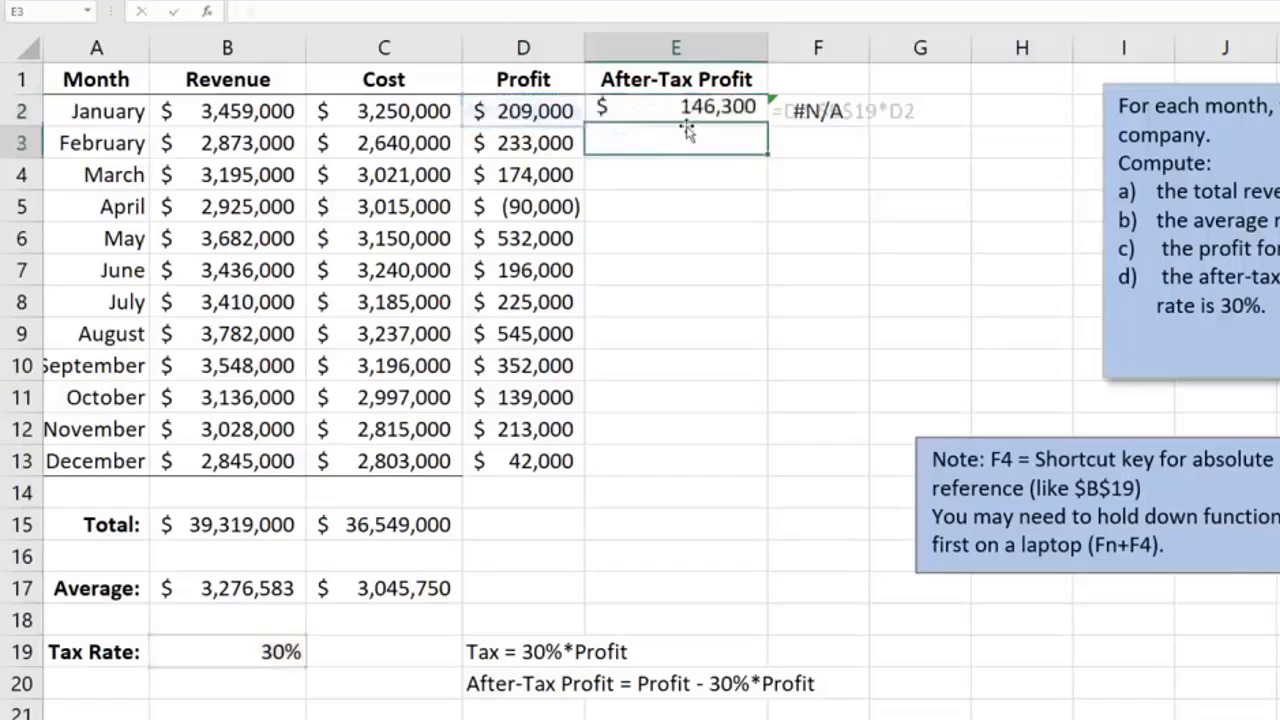
# Step: Fill the after-tax profit formula from E2 down the column for the remaining months
pyautogui.click(686, 122)
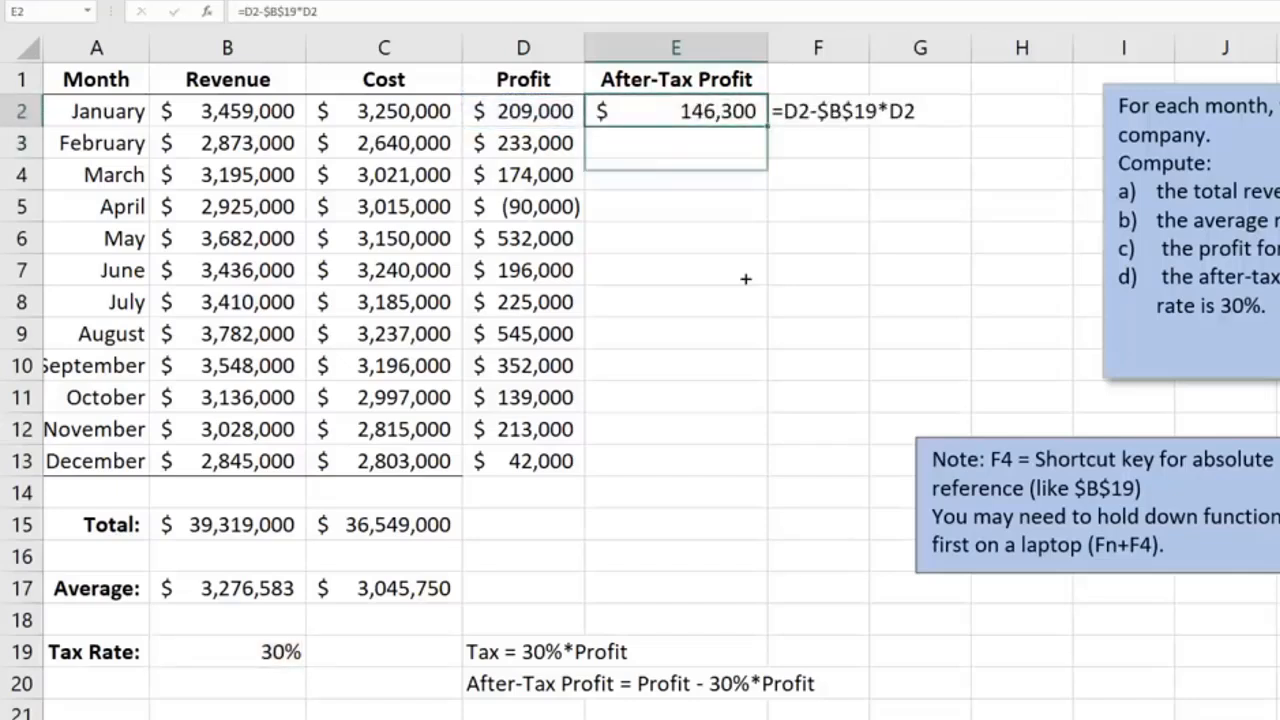